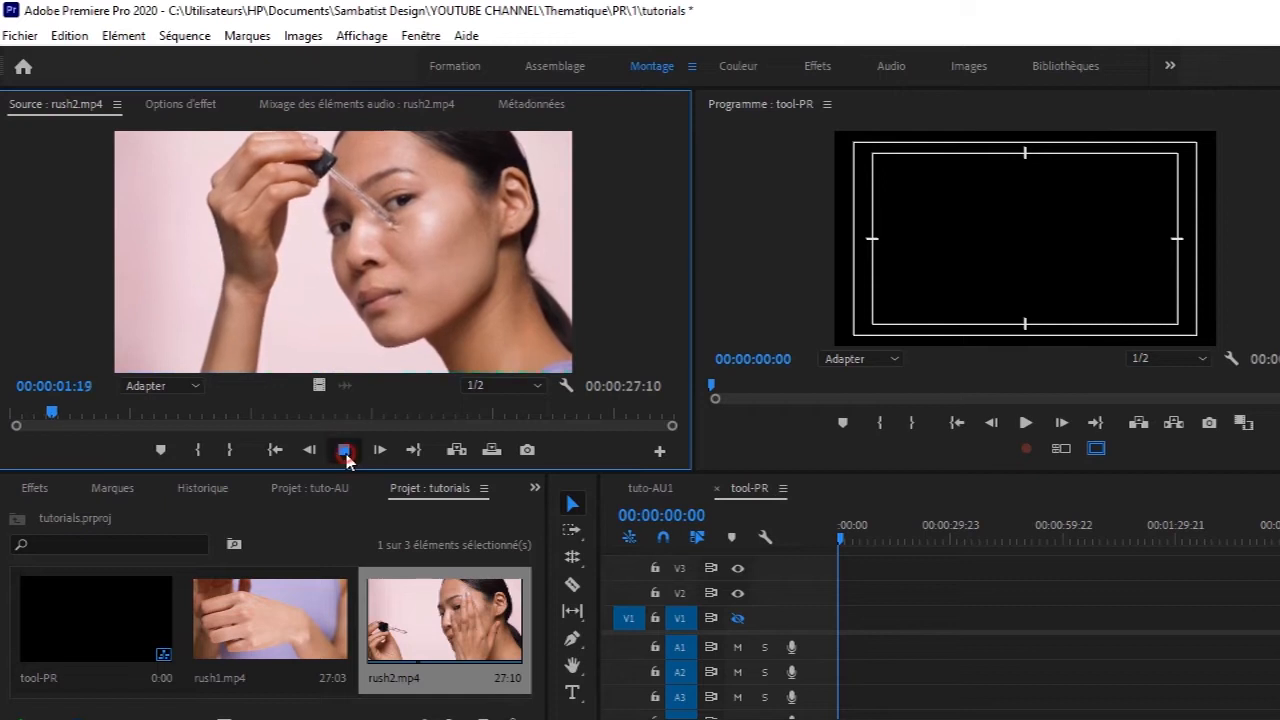
Place only the video of rush2.mp4 at the start of V1, keeping the existing sequence settings, and turn on V1's track output.
drag(318, 387, 825, 627)
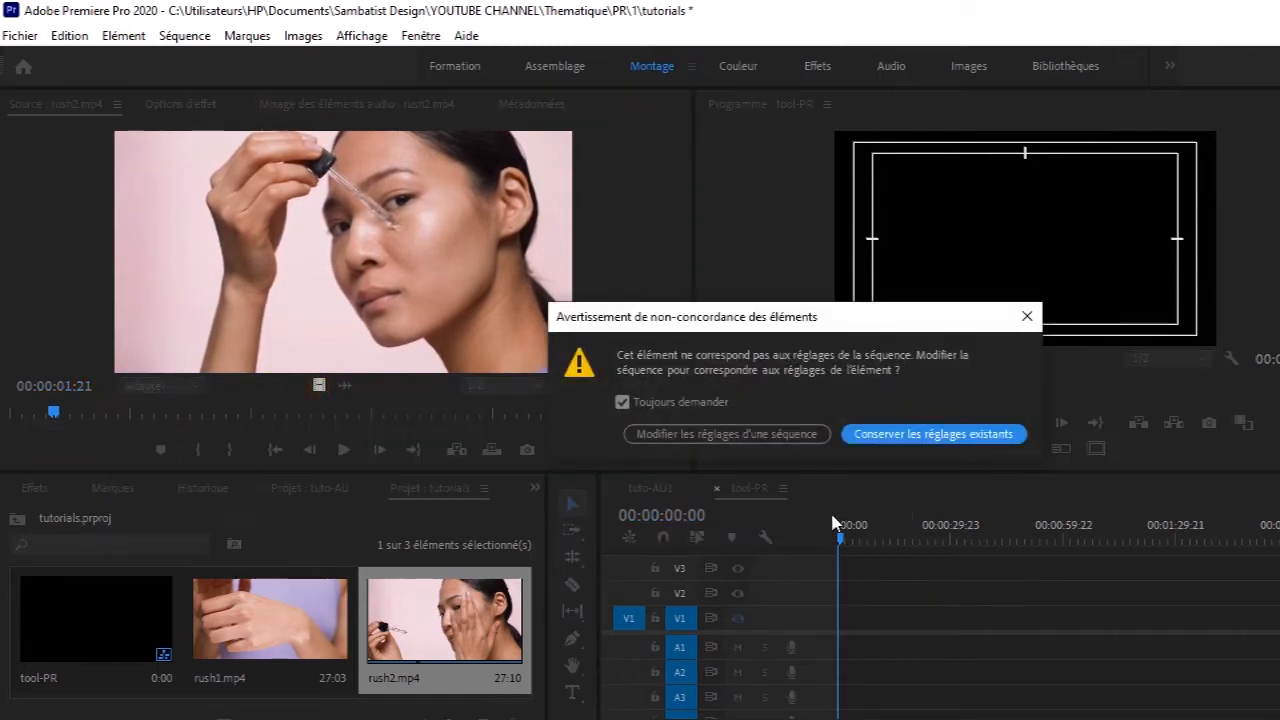
click(936, 440)
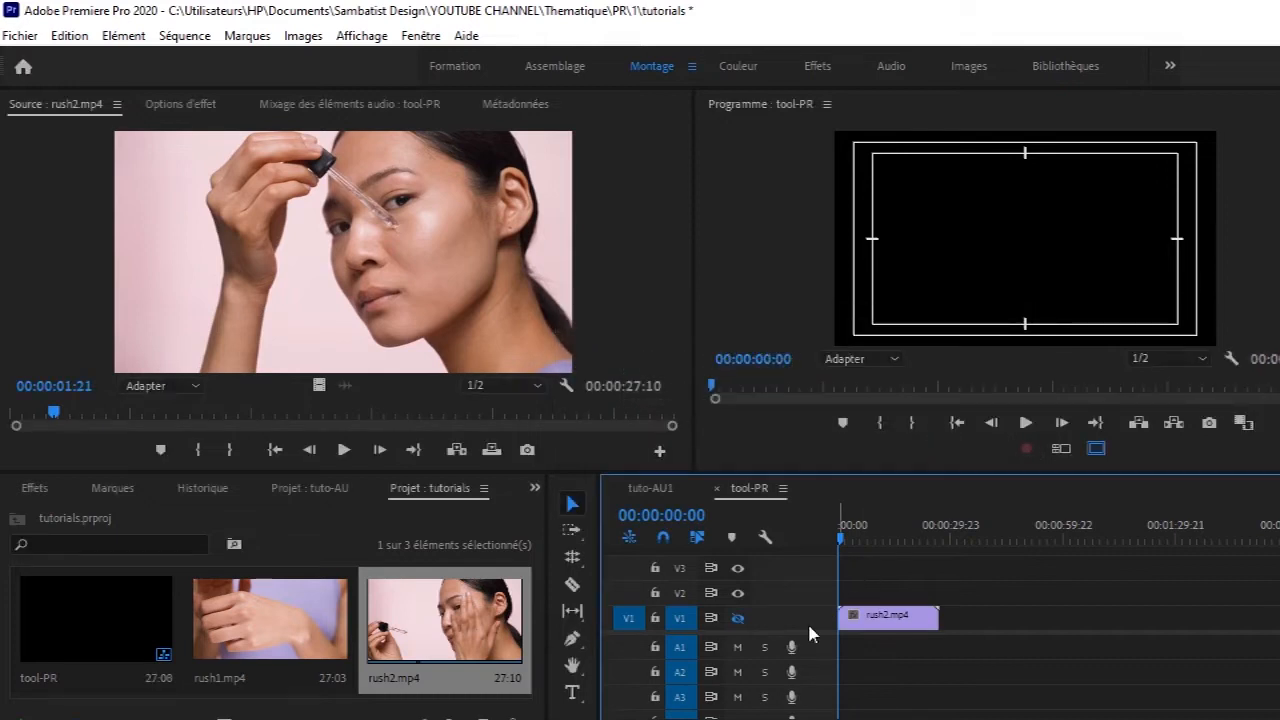
click(738, 618)
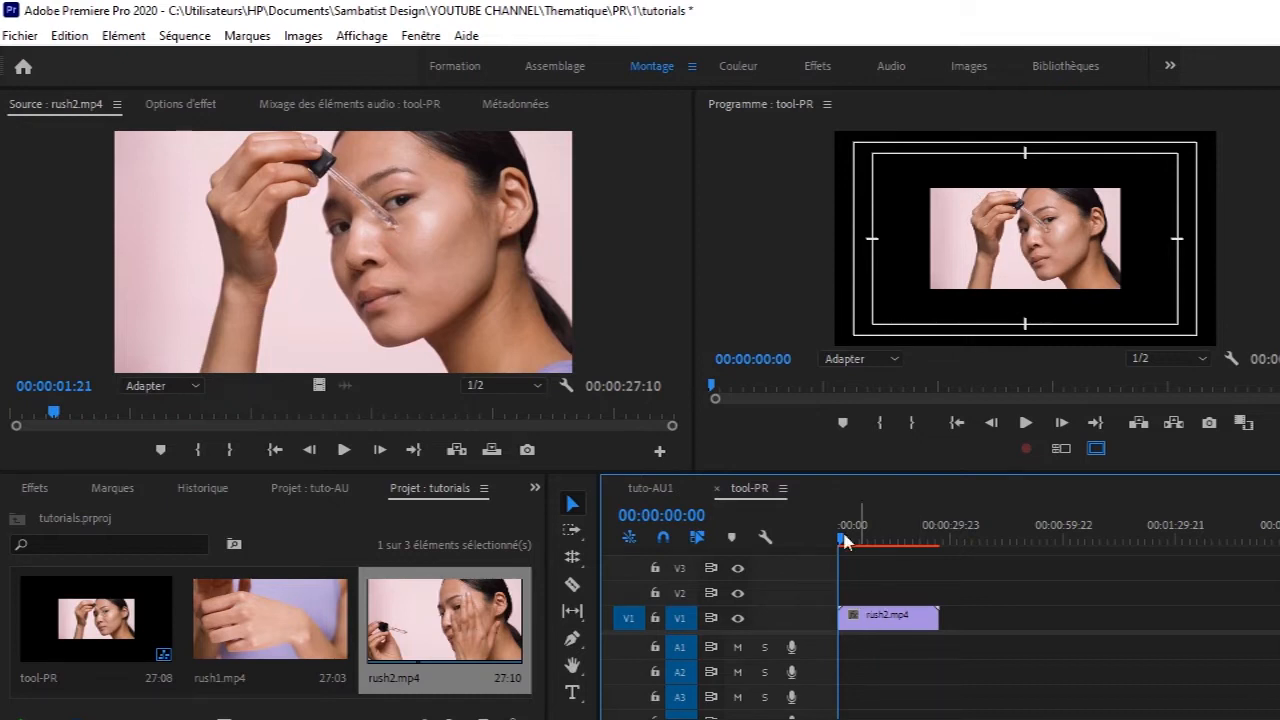
mouse_move(842, 543)
mouse_down()
mouse_move(898, 536)
mouse_move(826, 557)
mouse_move(846, 539)
mouse_move(886, 538)
mouse_move(825, 560)
mouse_up()
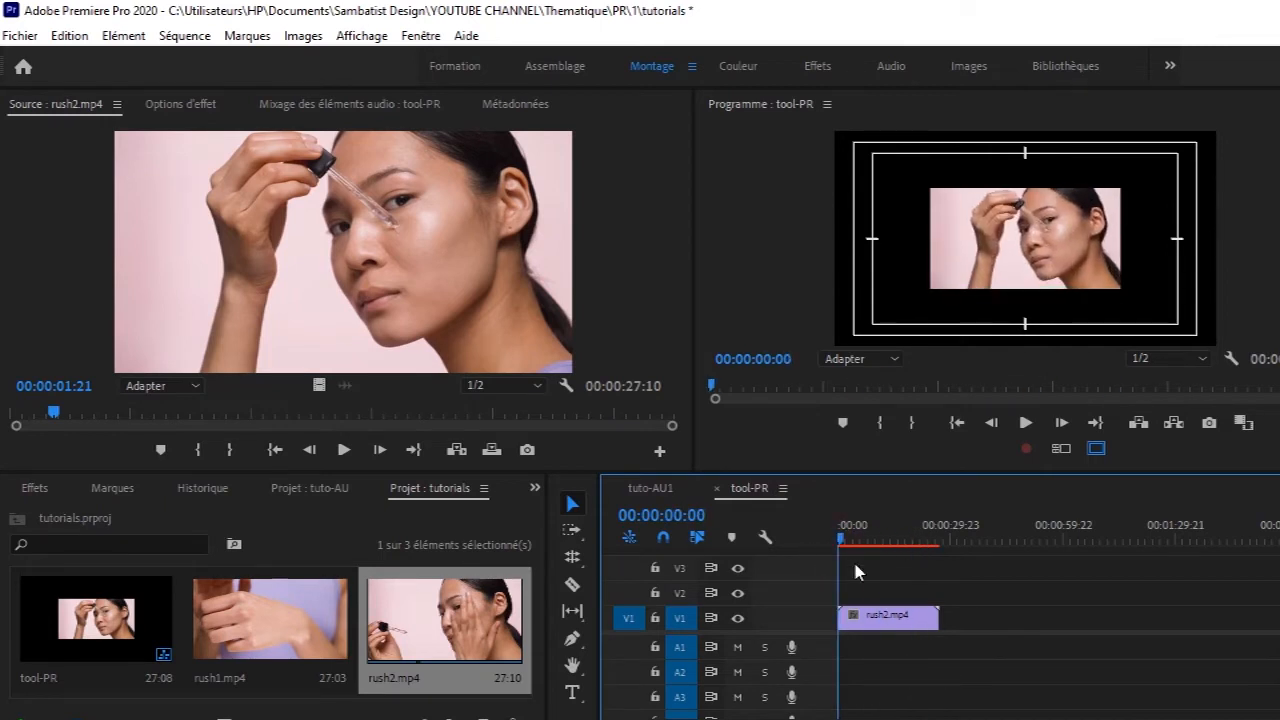
Trim the end of rush2.mp4 on V1 to about 7 seconds with the Ripple Edit tool and play the sequence.
click(572, 557)
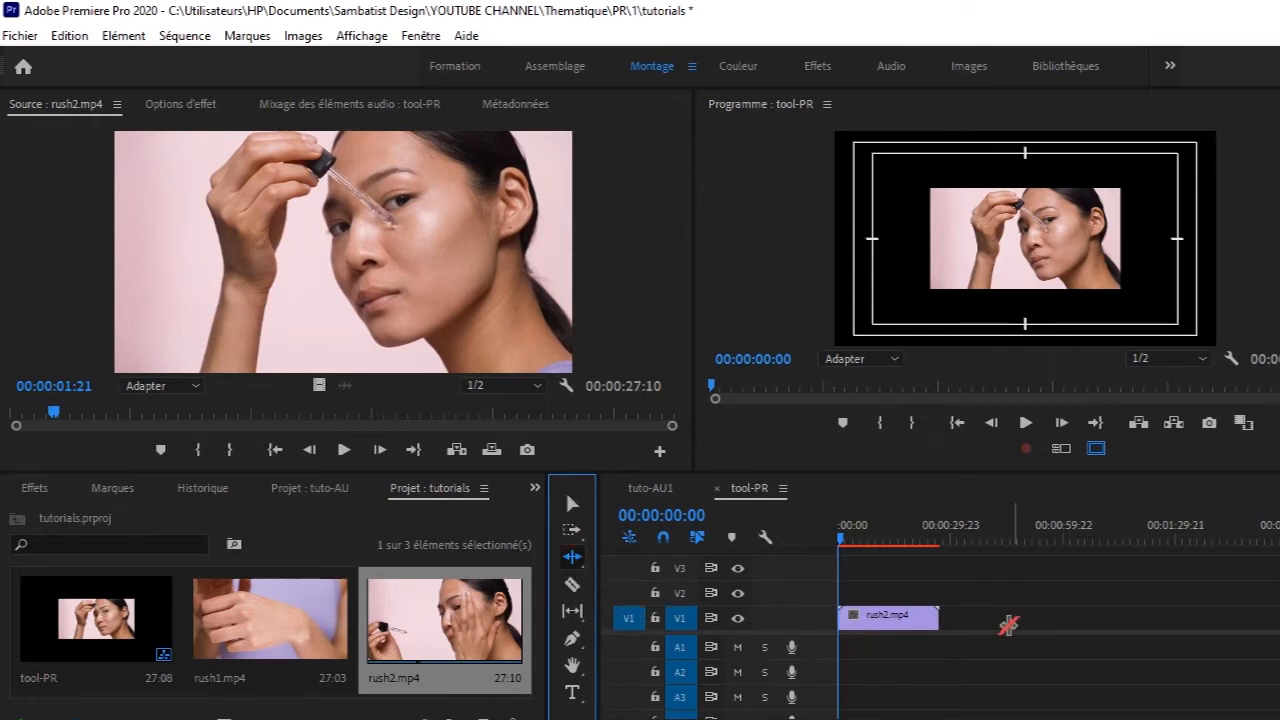
drag(932, 618, 855, 617)
key(space)
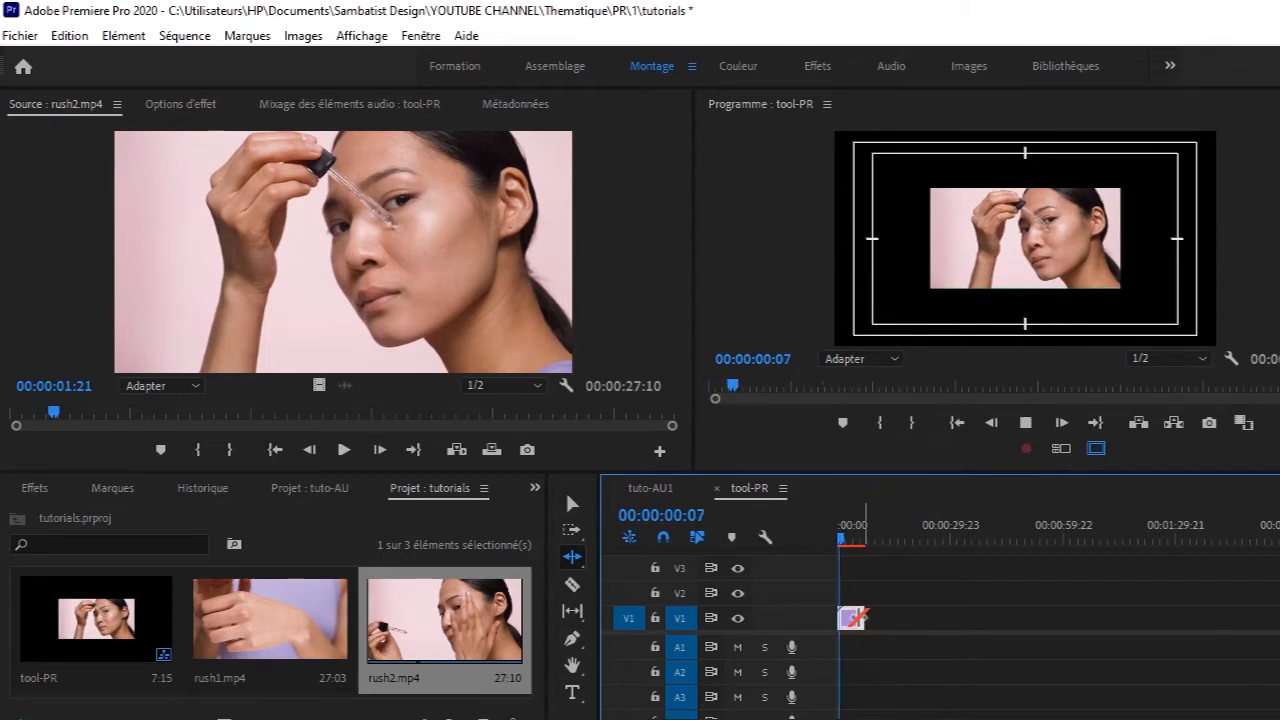
Extend the end of rush2.mp4 on V1 back to its full length with the Ripple Edit tool and stop playback.
drag(863, 618, 945, 622)
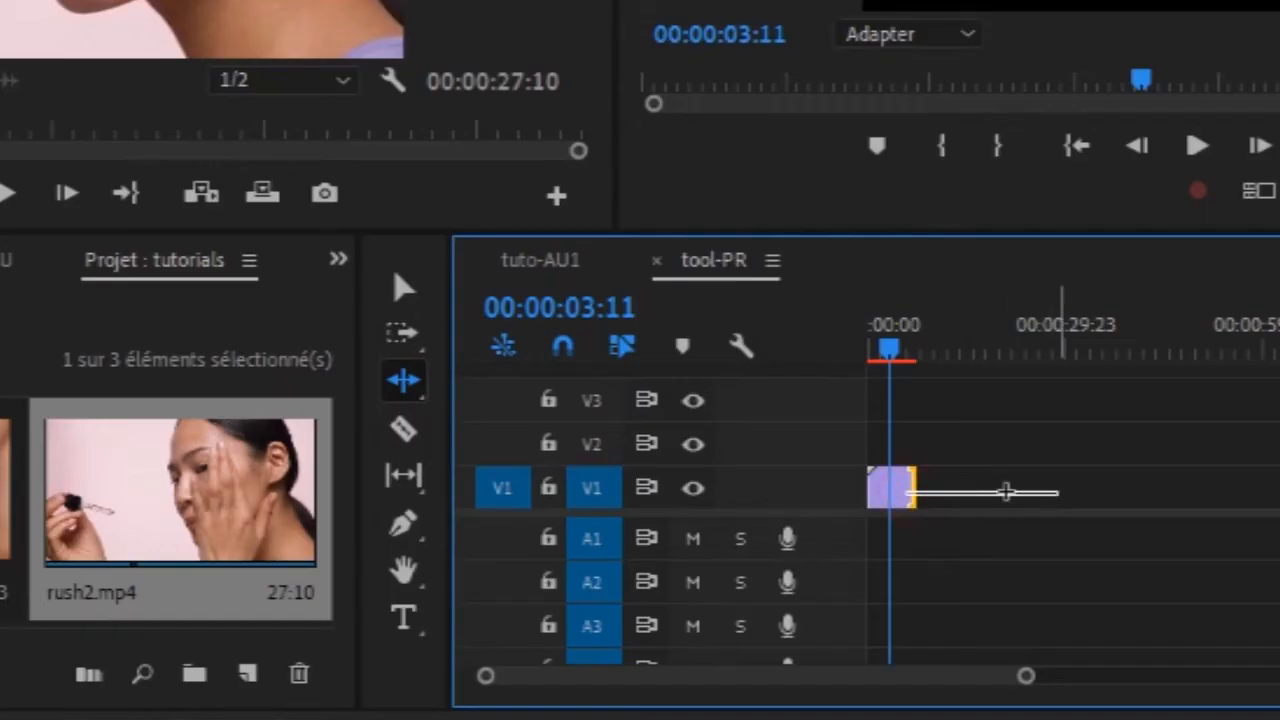
drag(1006, 491, 1200, 487)
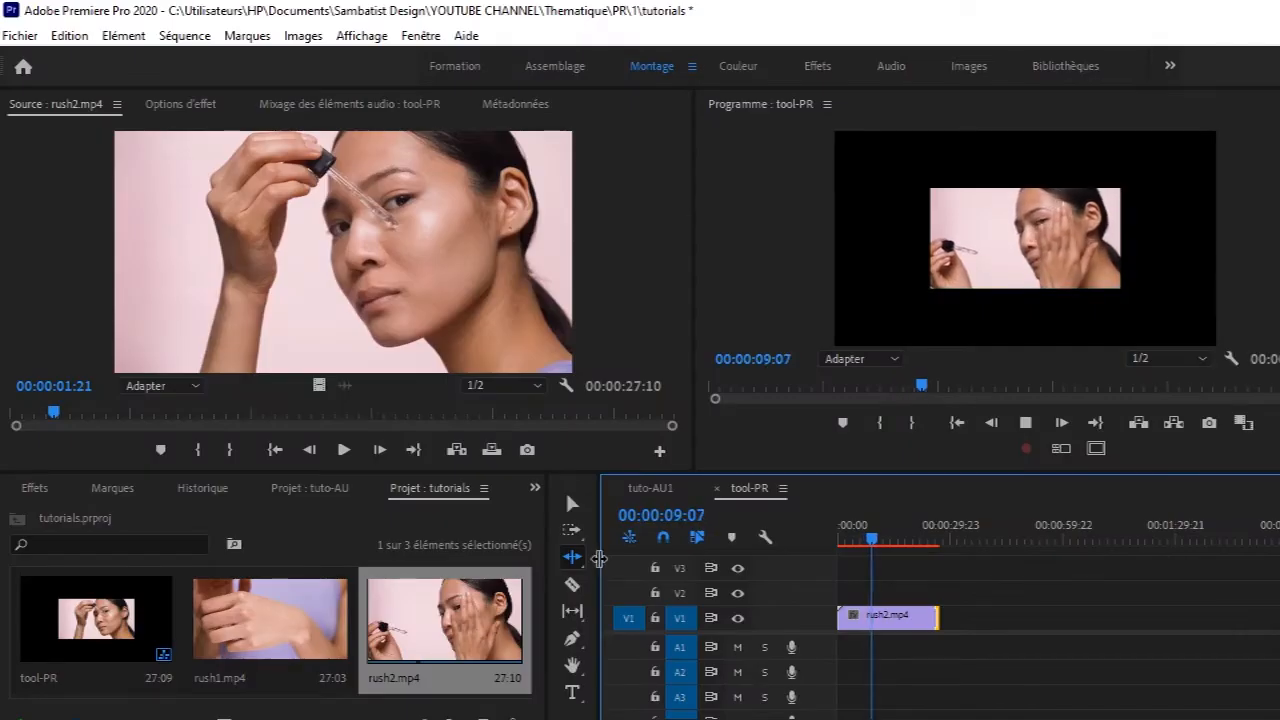
key(space)
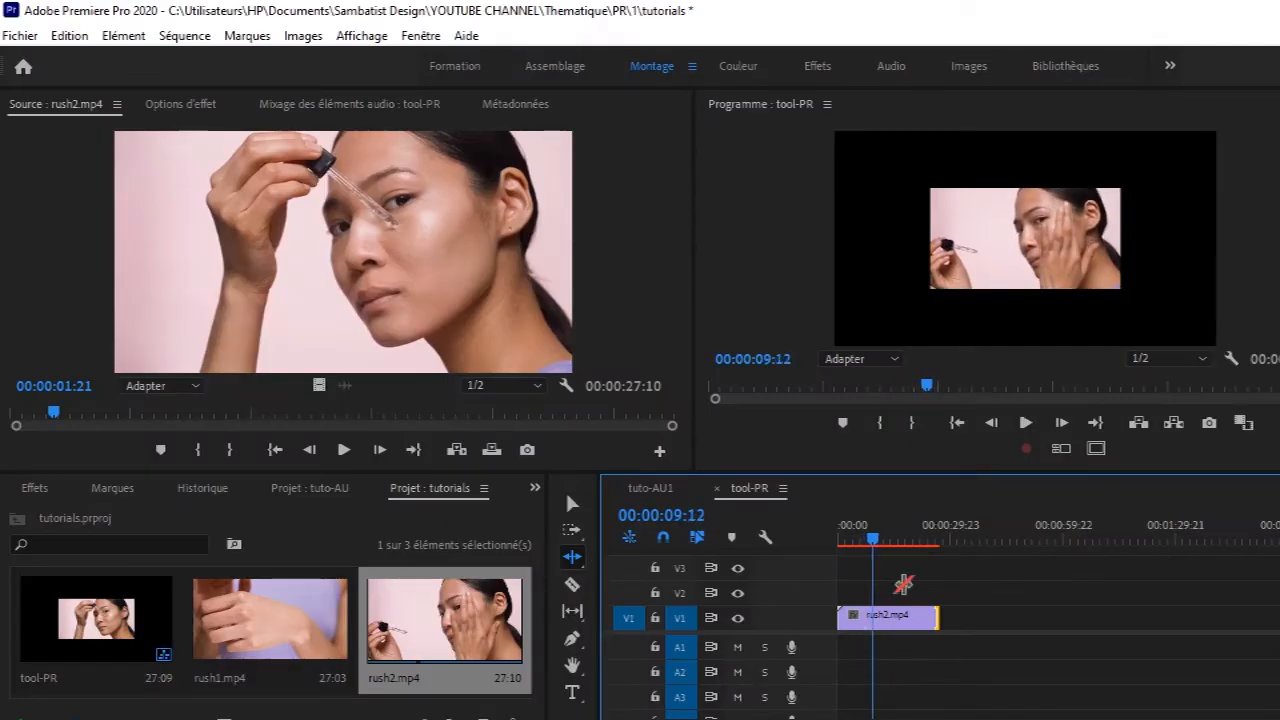
Split rush2.mp4 on V1 just past the playhead with the Razor tool and move the second part to V2 near the one-minute mark.
click(572, 507)
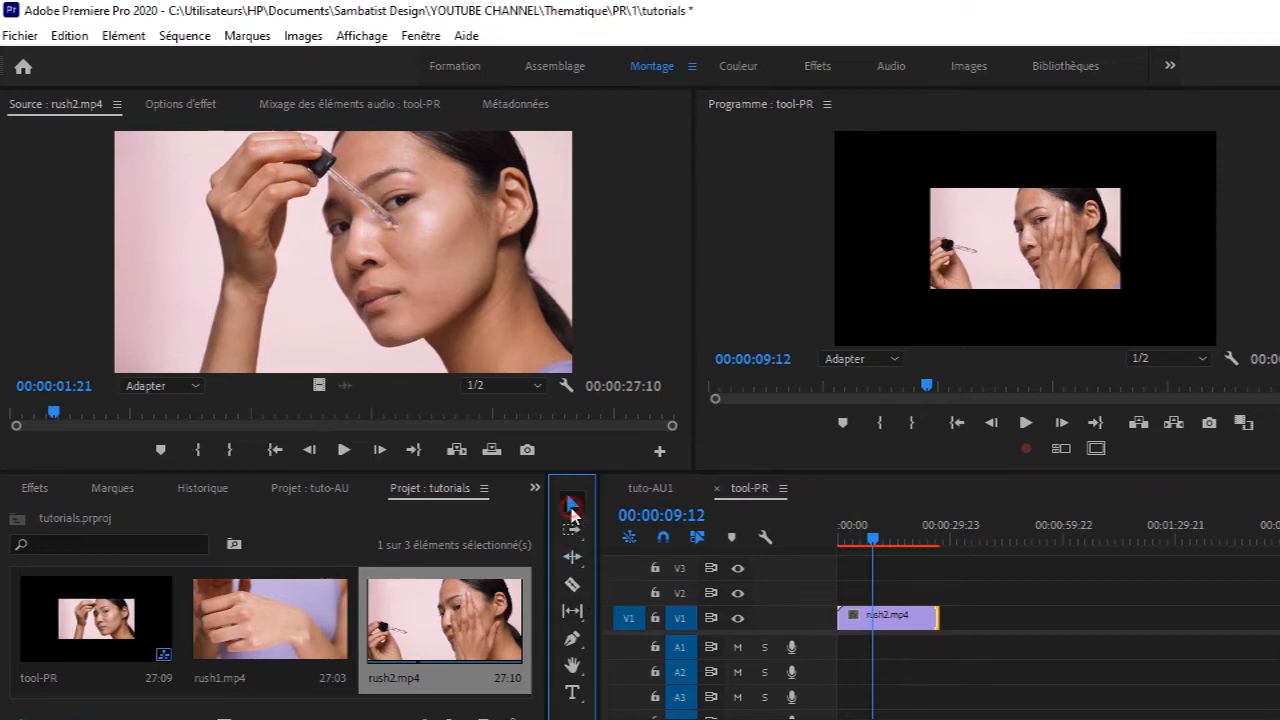
click(575, 561)
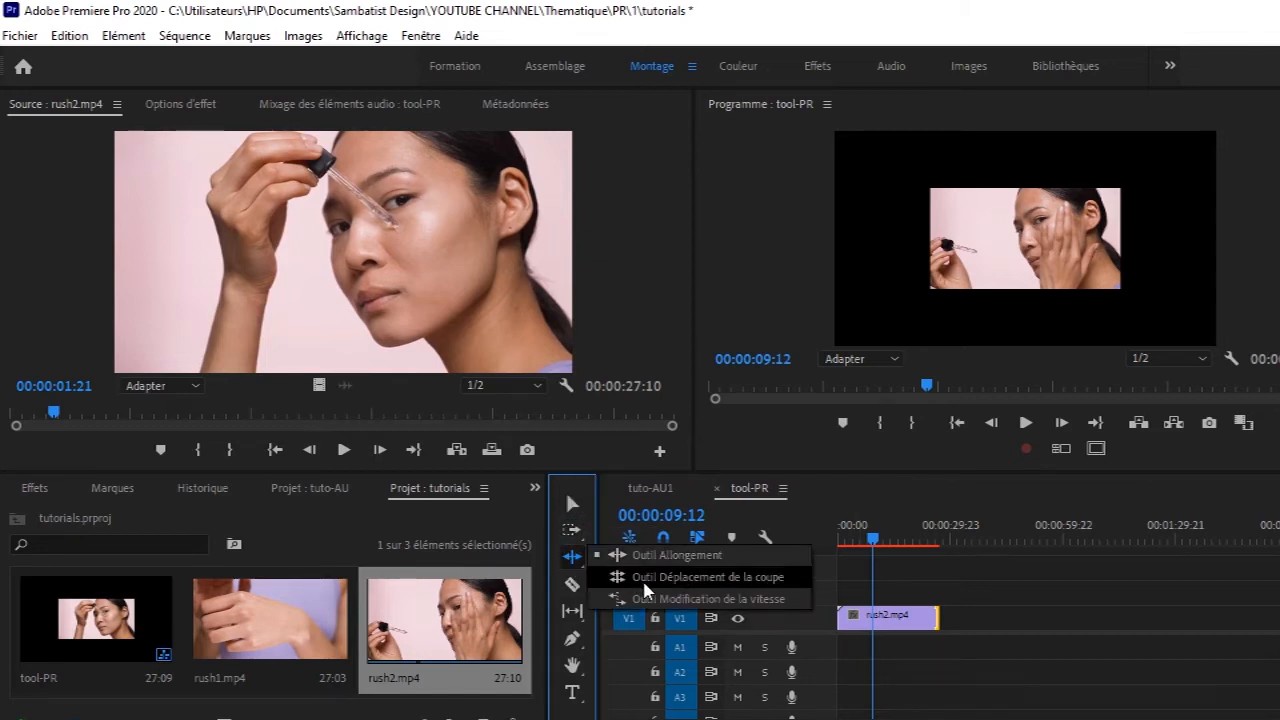
click(645, 580)
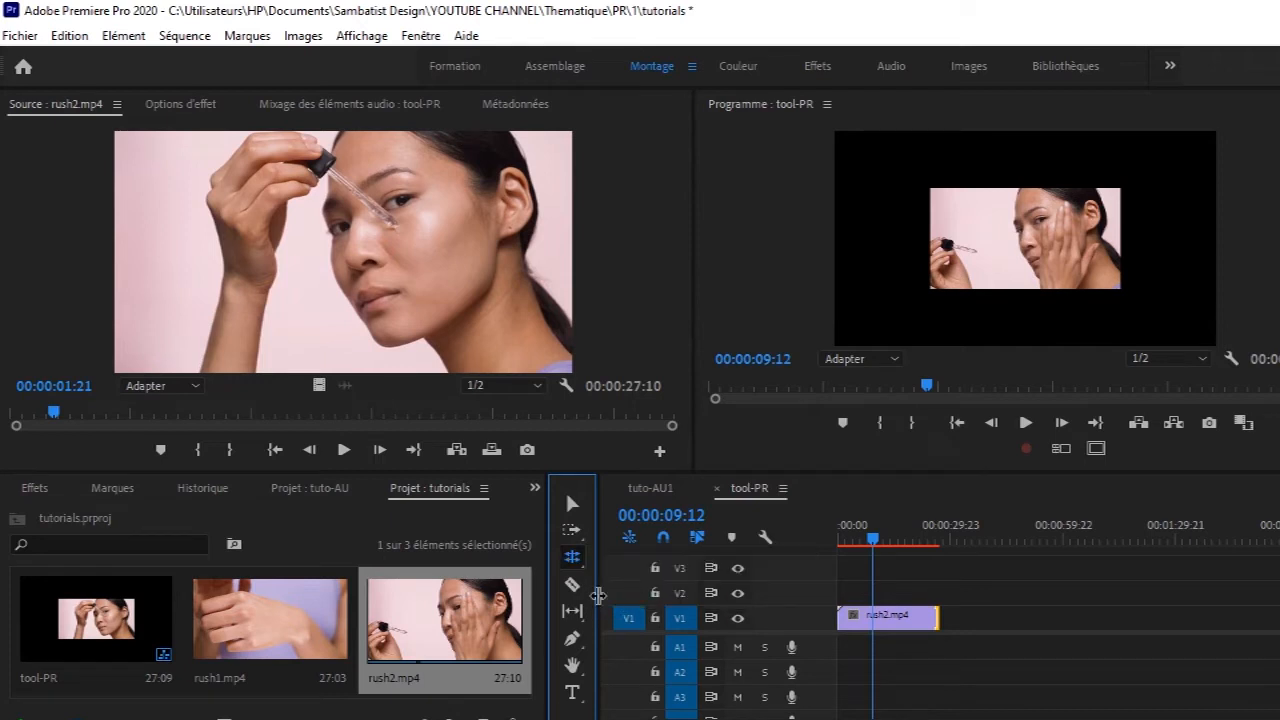
click(572, 584)
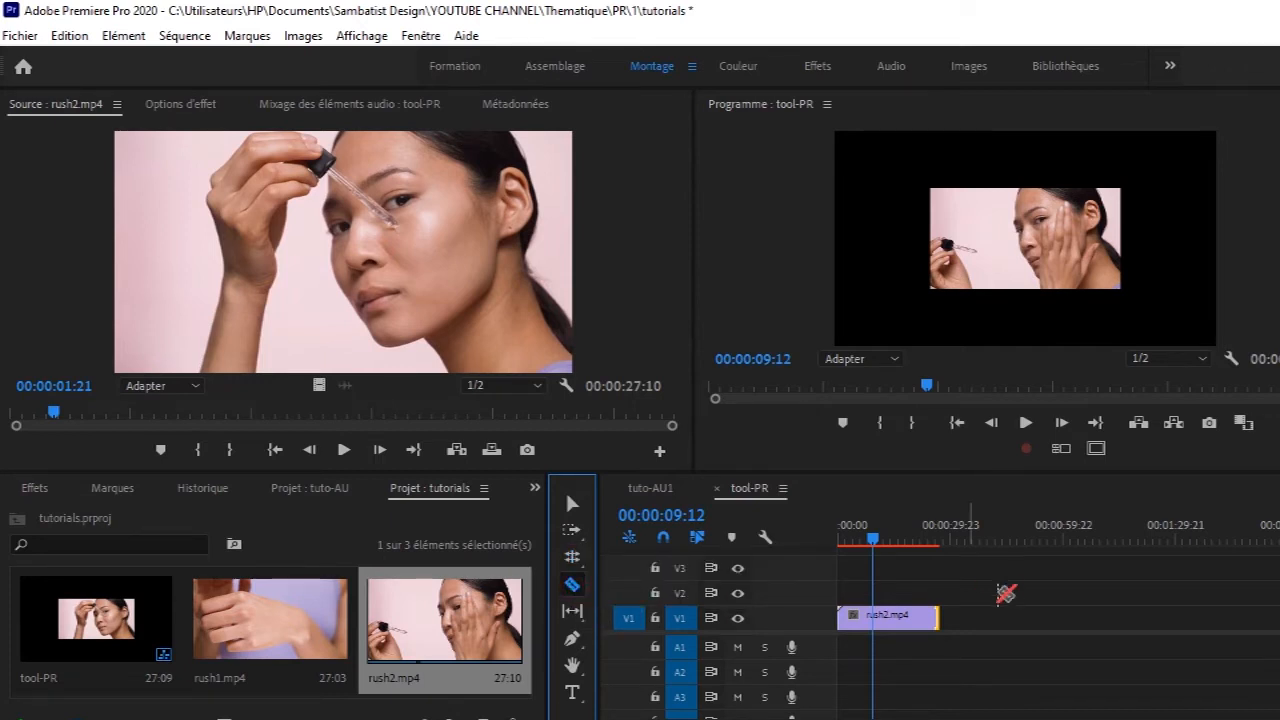
click(884, 615)
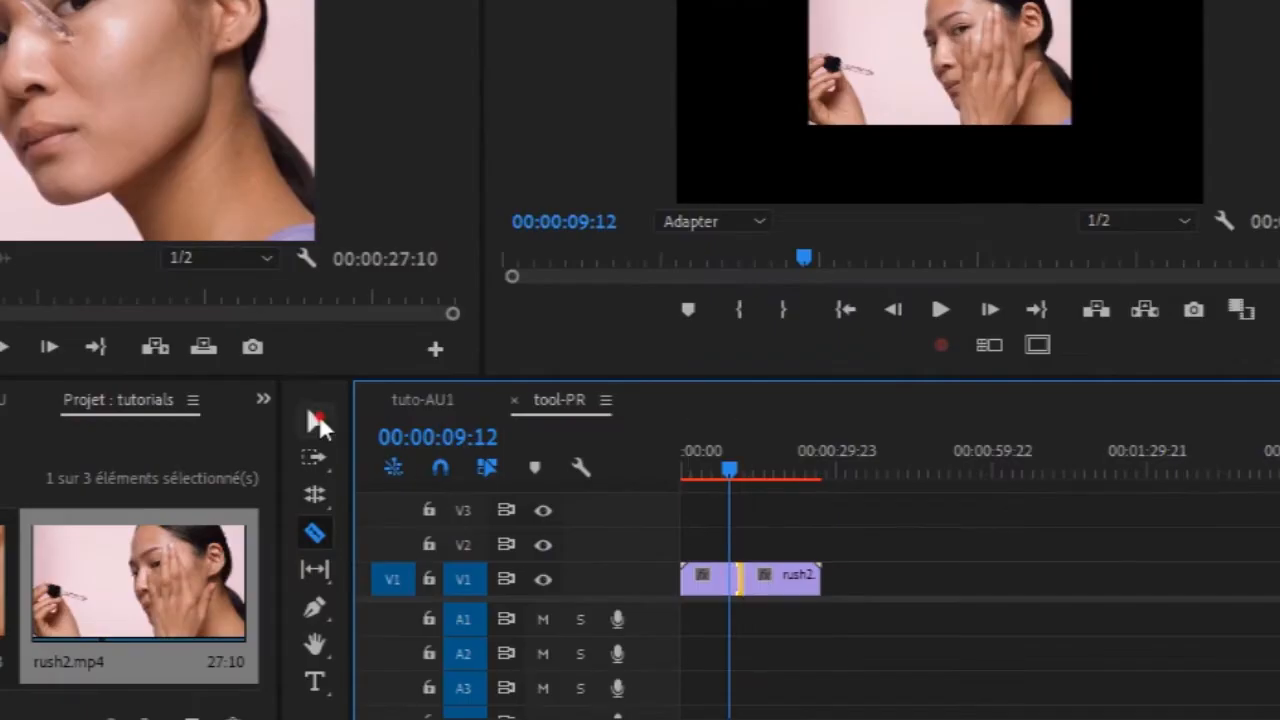
click(317, 419)
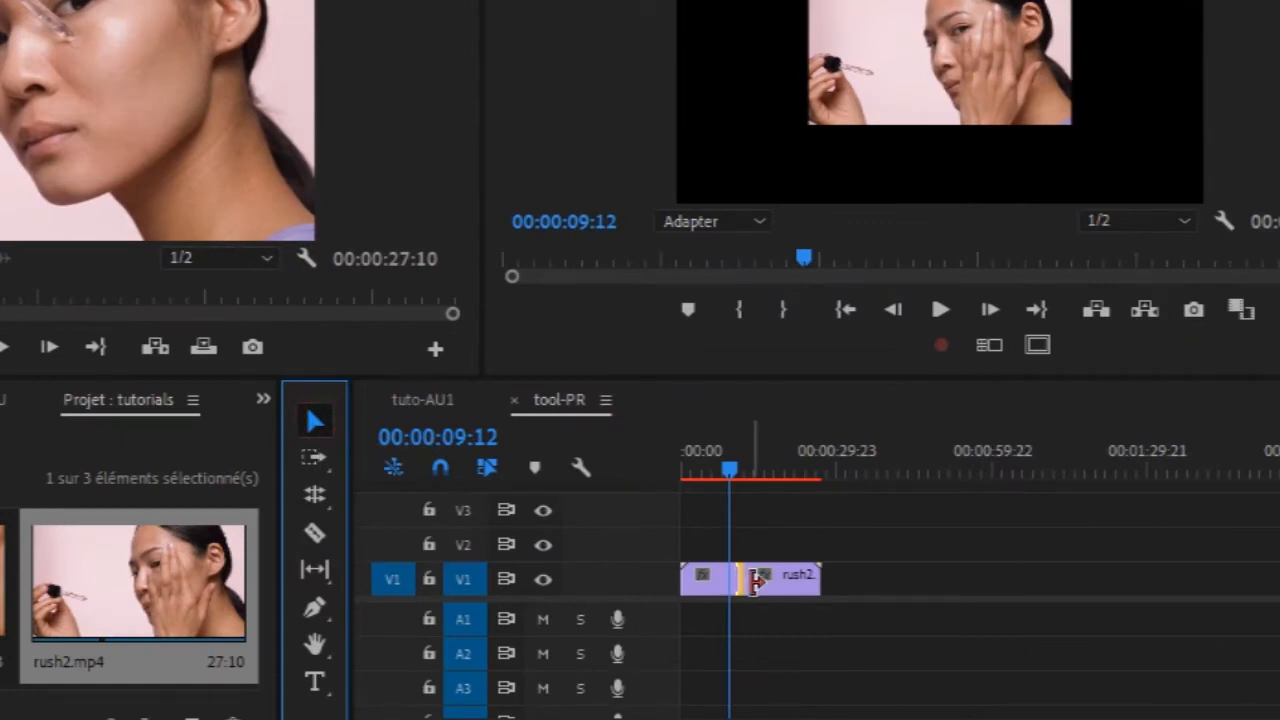
drag(782, 582, 1020, 548)
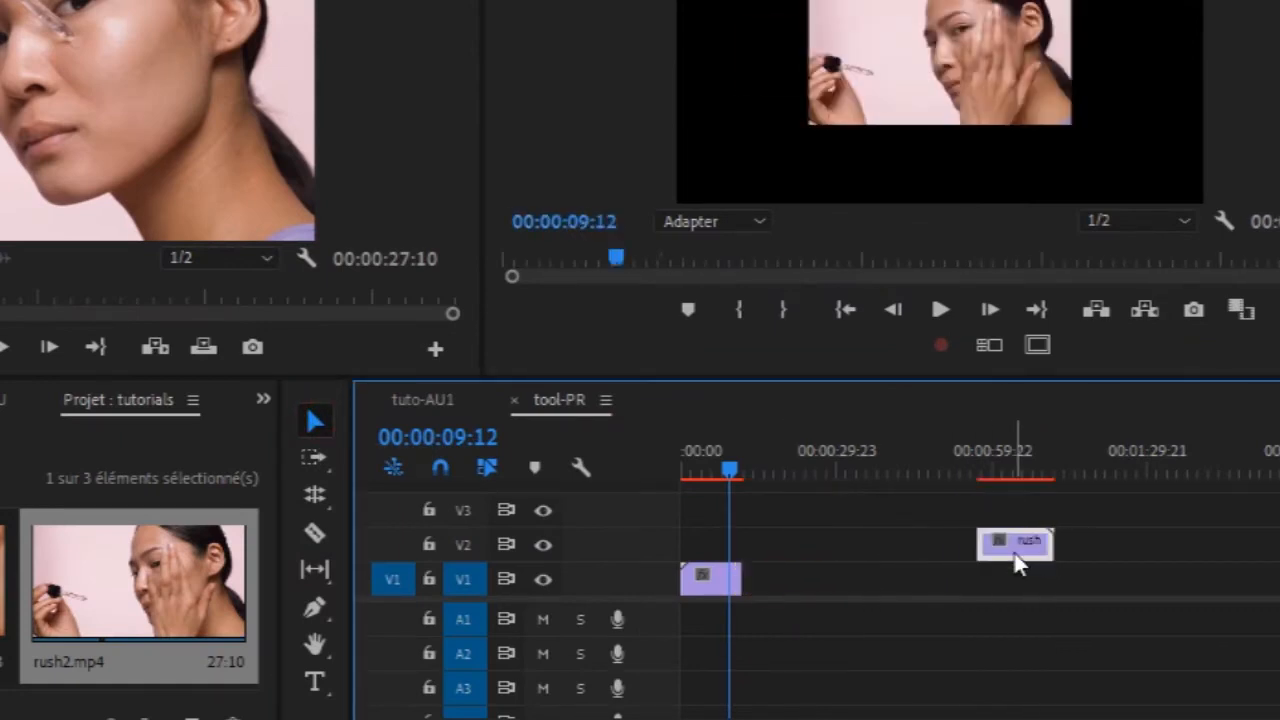
Extend the end of the first rush2.mp4 part on V1 to the full source length with the Rolling Edit tool.
click(718, 590)
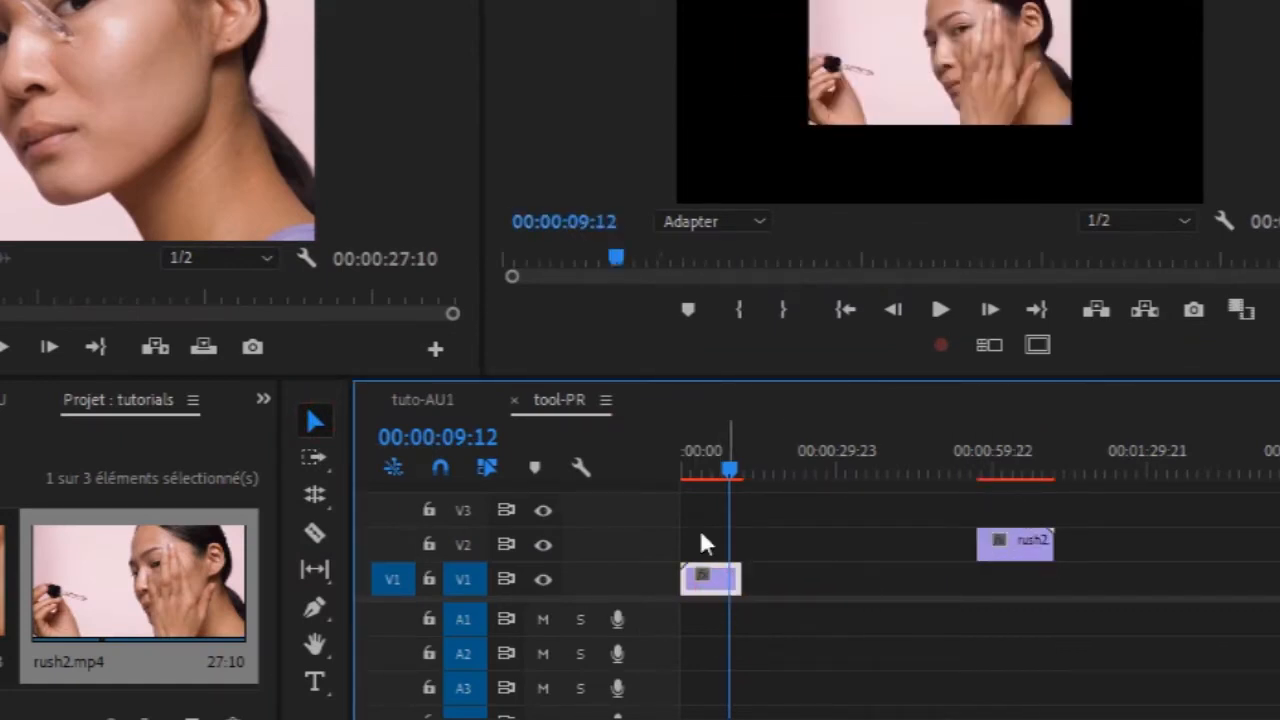
click(320, 500)
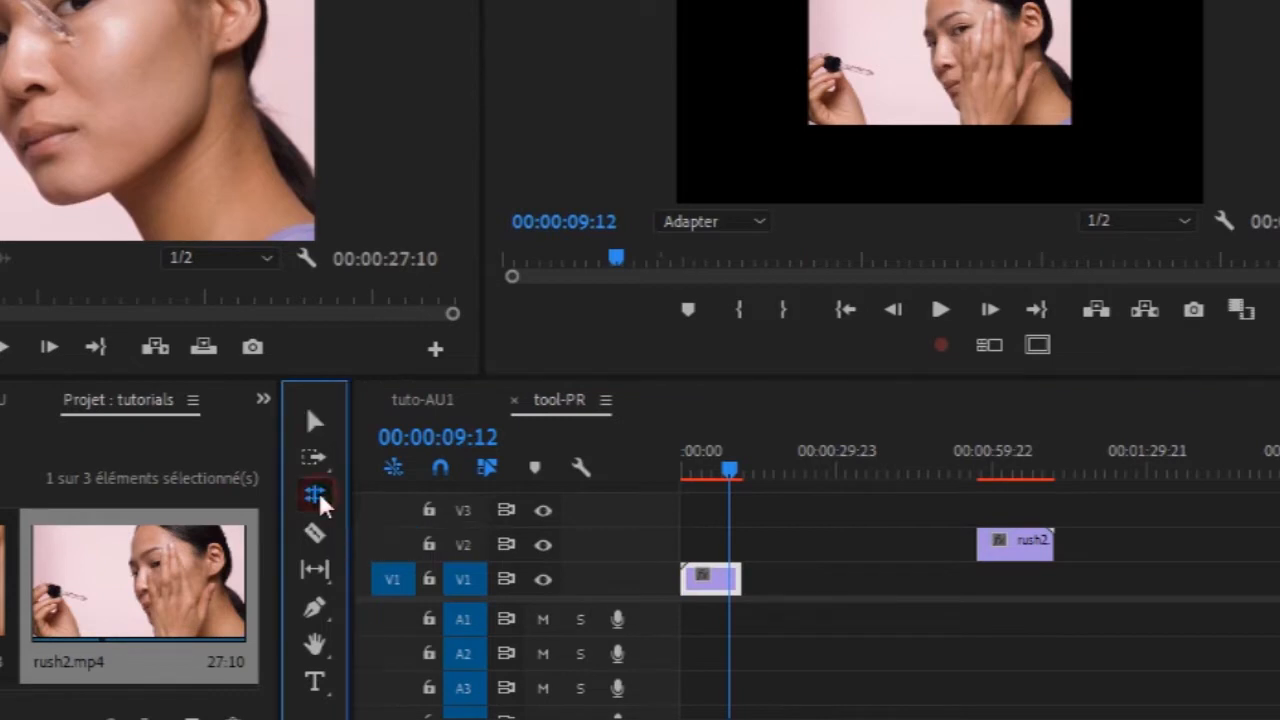
click(400, 523)
drag(742, 579, 952, 572)
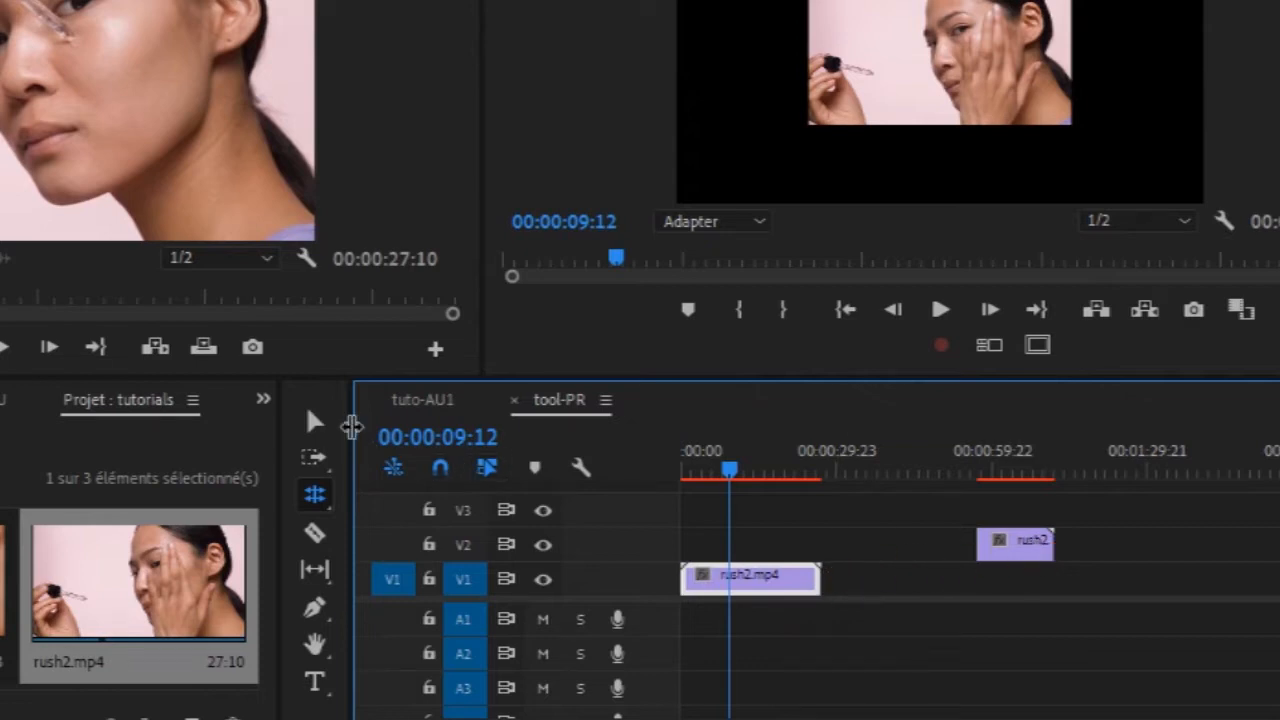
Extend the start of the rush2.mp4 part on V2 back to the beginning of its source with the Rolling Edit tool.
click(316, 422)
click(1026, 545)
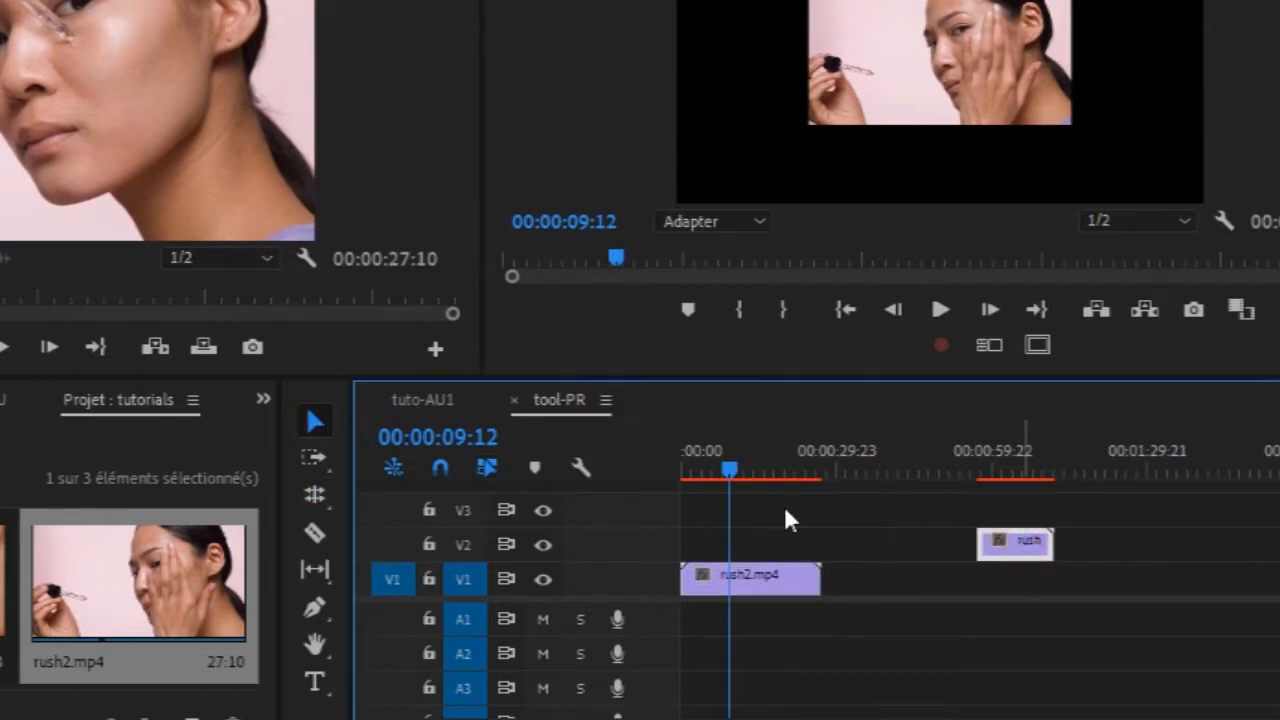
click(315, 494)
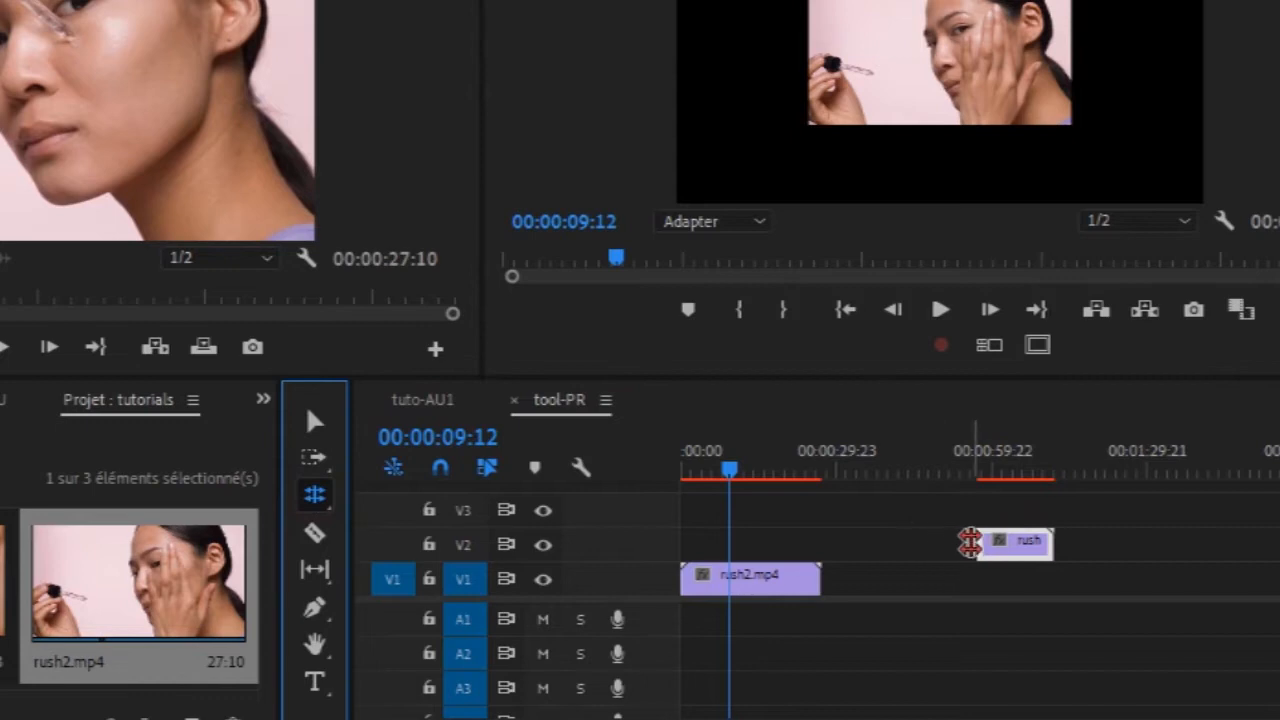
drag(972, 541, 914, 541)
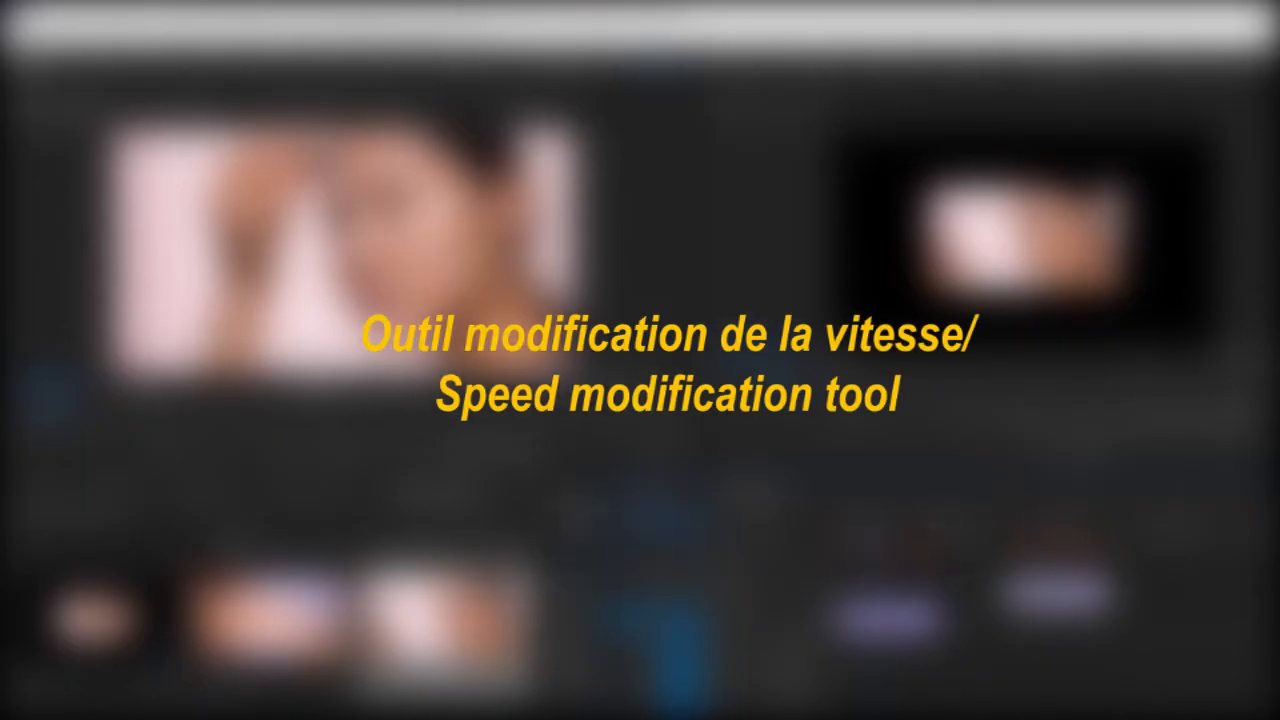
Move the V2 clip to start at about 1:10 and return the playhead to 00:00:00:00.
click(1033, 603)
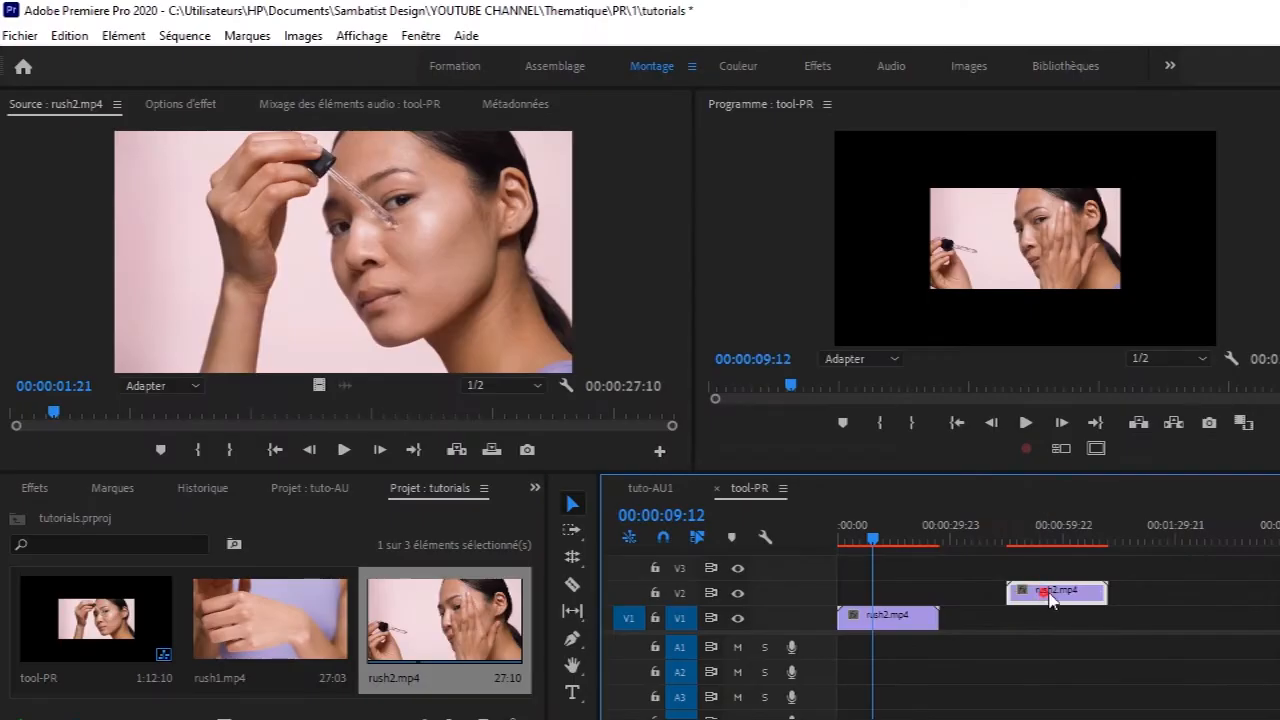
drag(1050, 598, 1145, 598)
drag(870, 548, 825, 544)
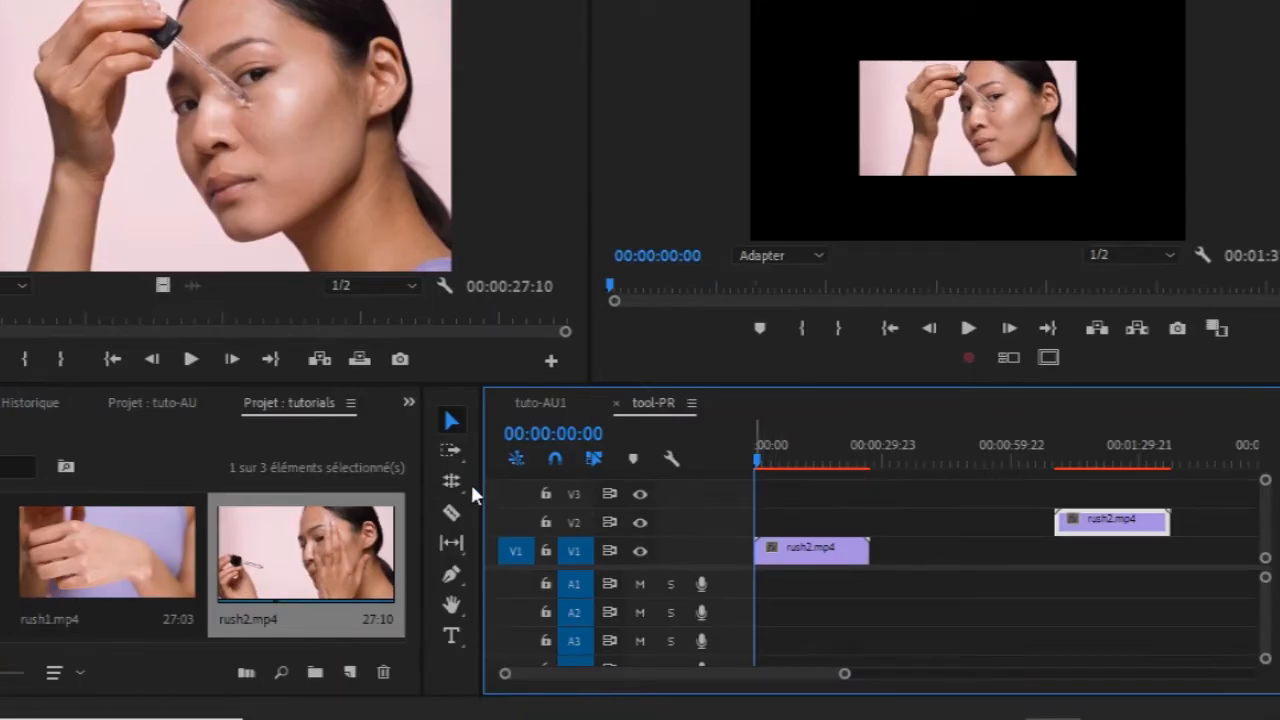
Speed up rush2.mp4 on V1 by compressing it to about 4 seconds with the Modification de la vitesse (Rate Stretch) tool, and play it.
click(451, 482)
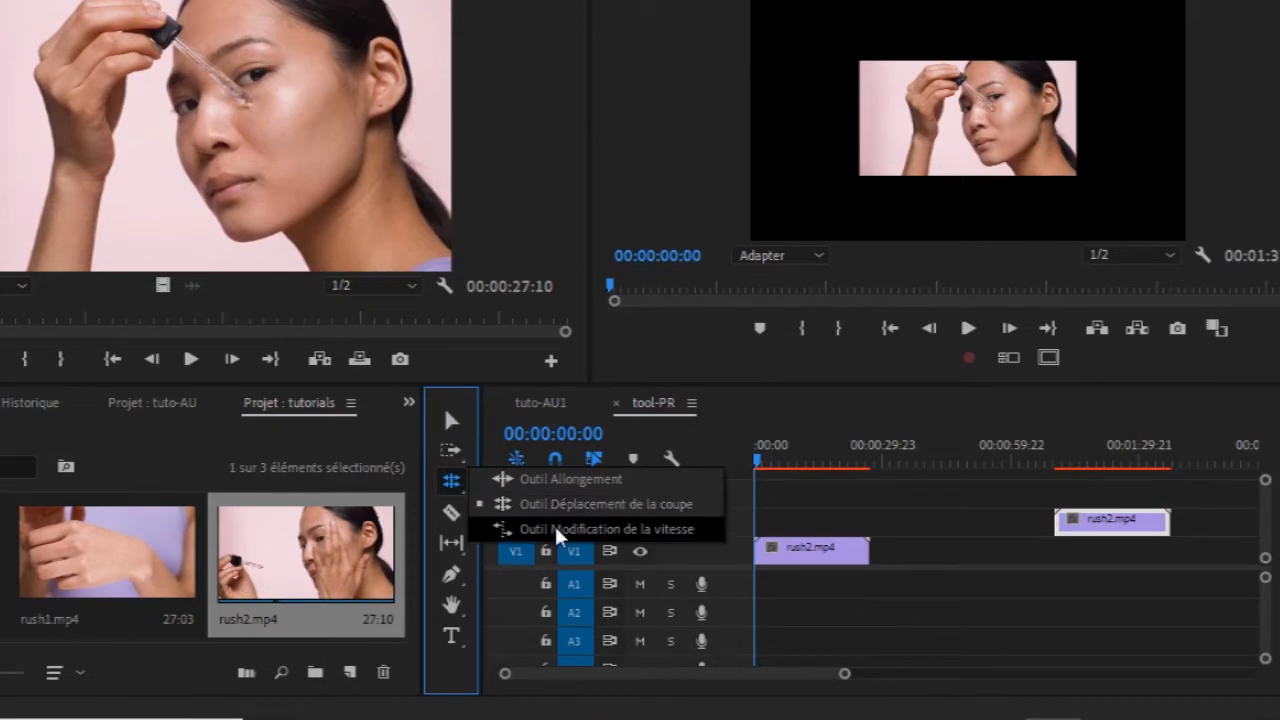
click(557, 540)
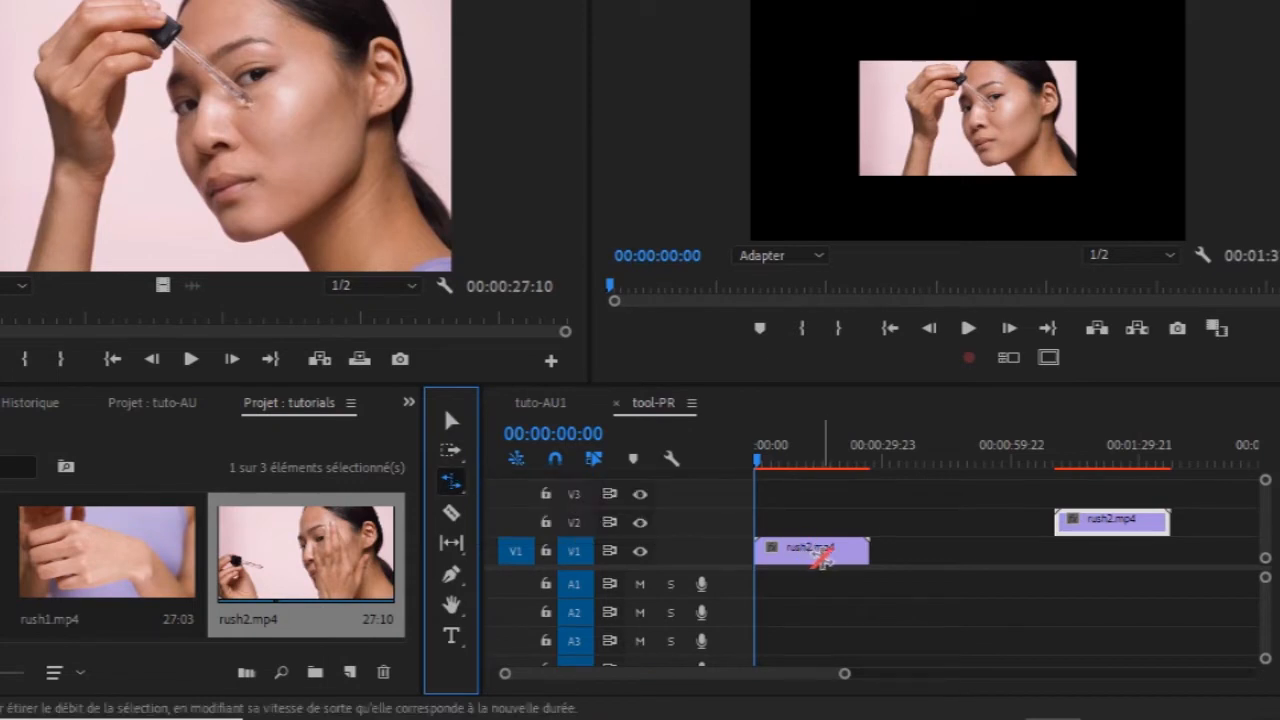
click(816, 555)
drag(866, 550, 770, 550)
key(space)
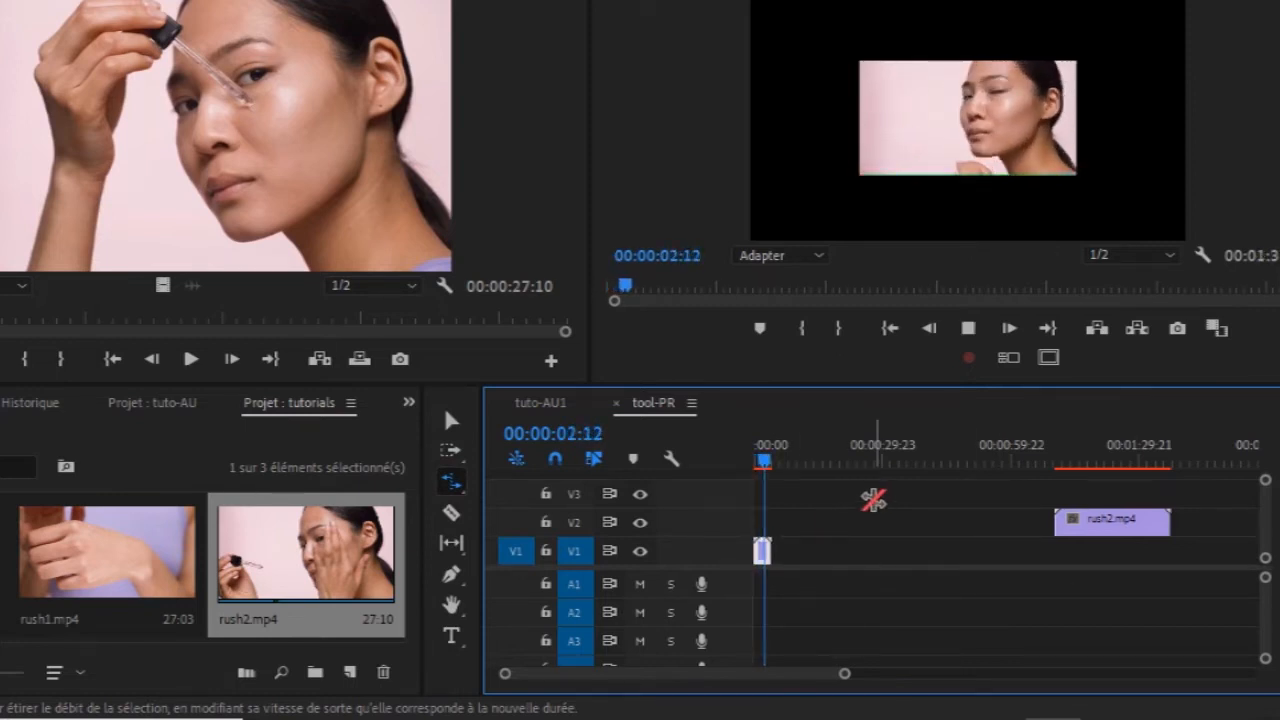
Compress the V1 clip further to about 2 seconds with the Rate Stretch tool and play it from the start.
drag(844, 673, 773, 673)
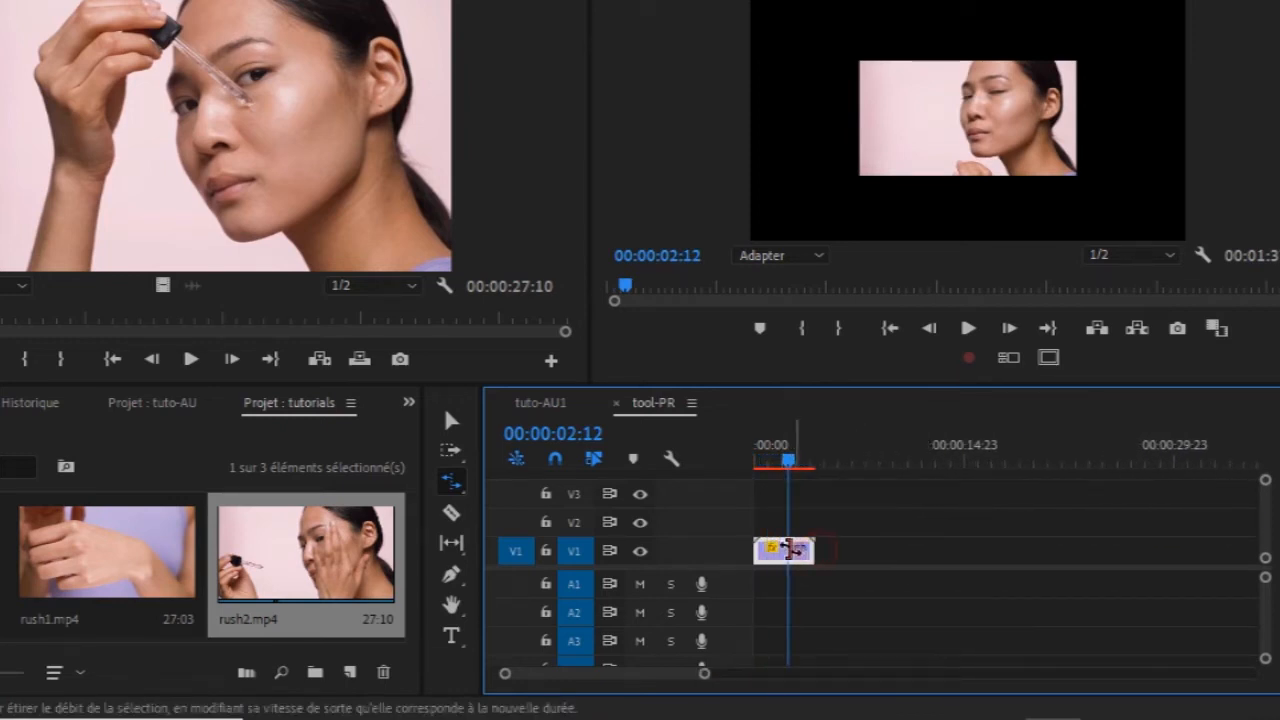
drag(811, 549, 787, 549)
key(Home)
key(space)
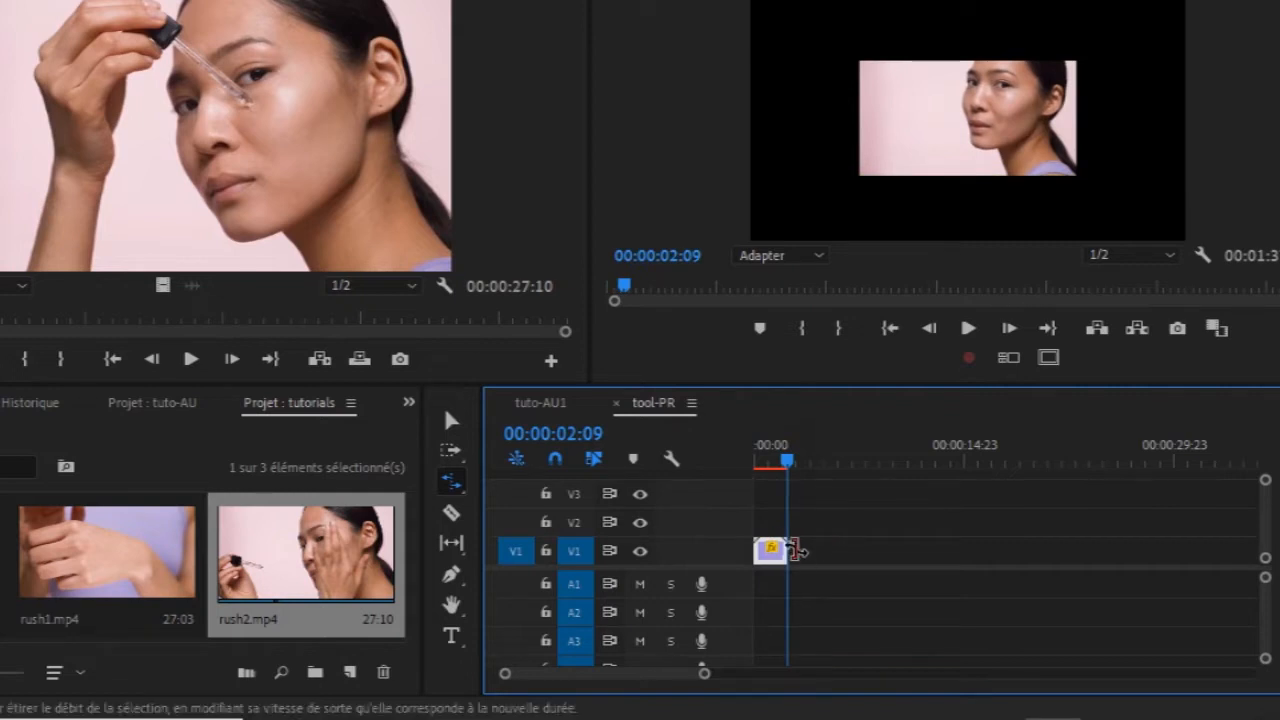
Slow the V1 clip down by stretching its end to about 33 seconds with the Rate Stretch tool.
click(774, 553)
drag(785, 553, 1215, 557)
drag(704, 673, 912, 673)
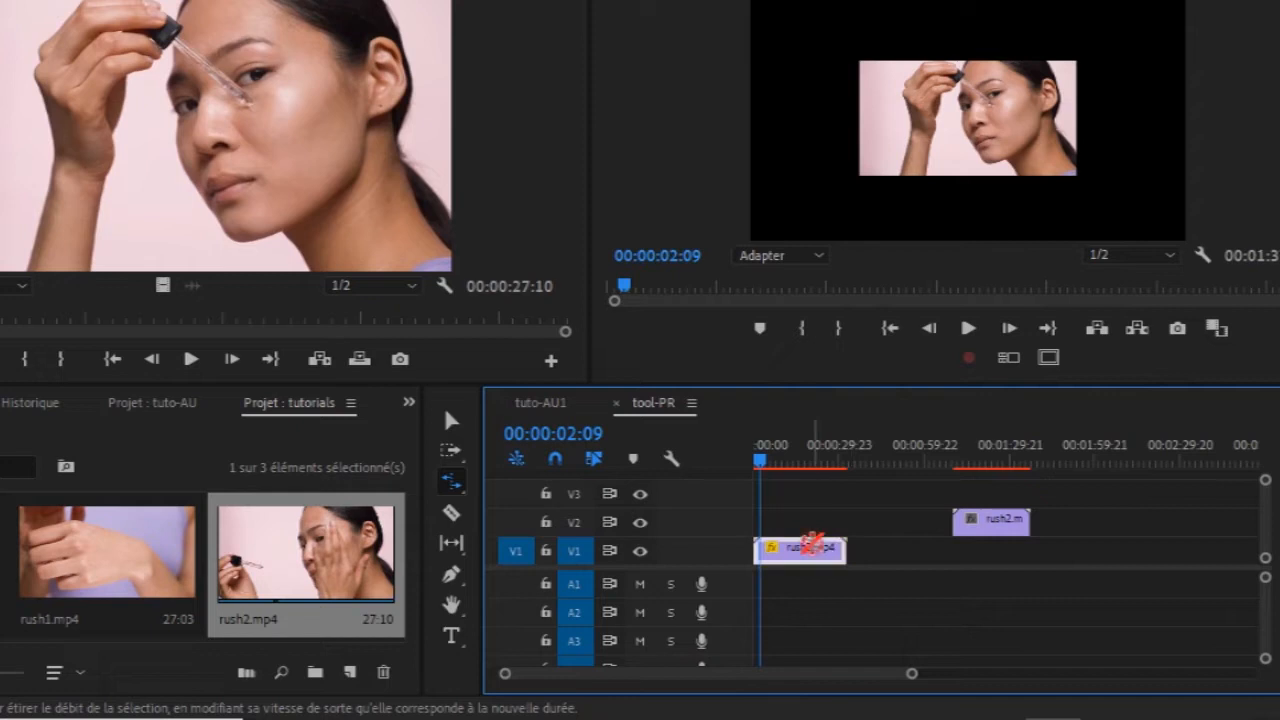
Rate-stretch the V1 clip to 17.8% speed and play it from the start, then shorten it to 38.92% at the V2 clip's start.
drag(846, 549, 1186, 571)
drag(760, 470, 737, 466)
key(space)
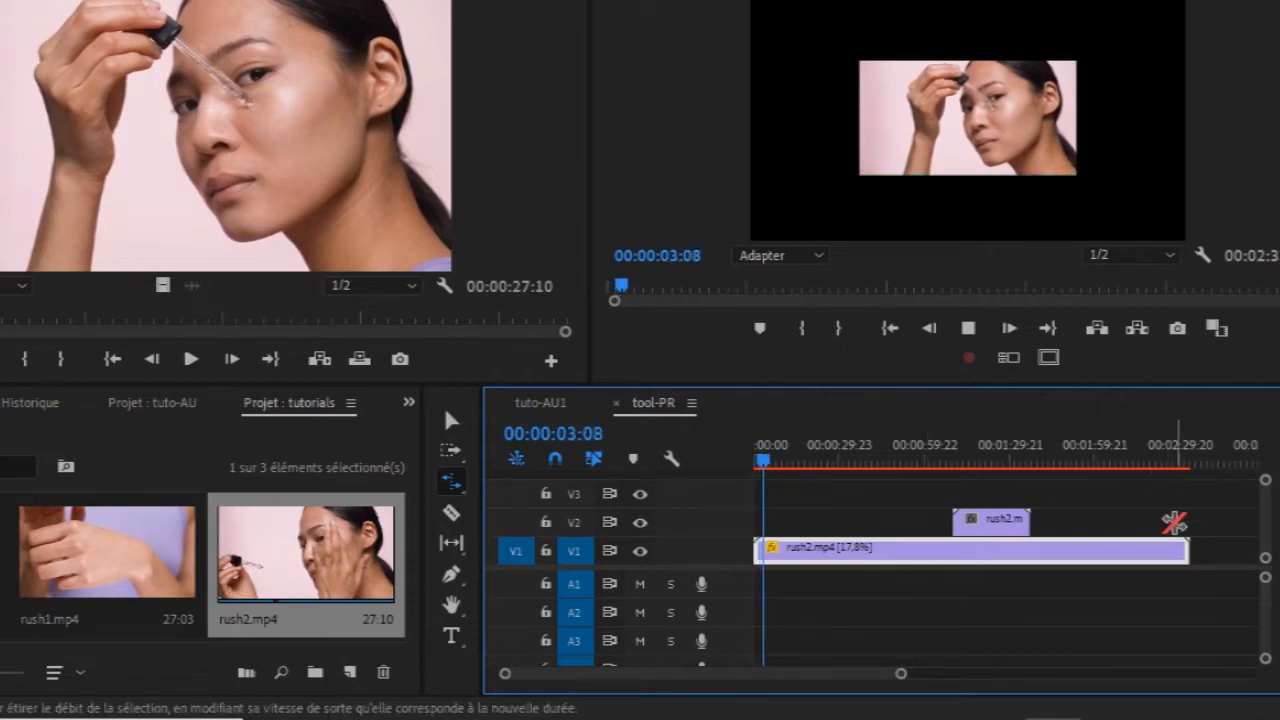
drag(1186, 550, 946, 548)
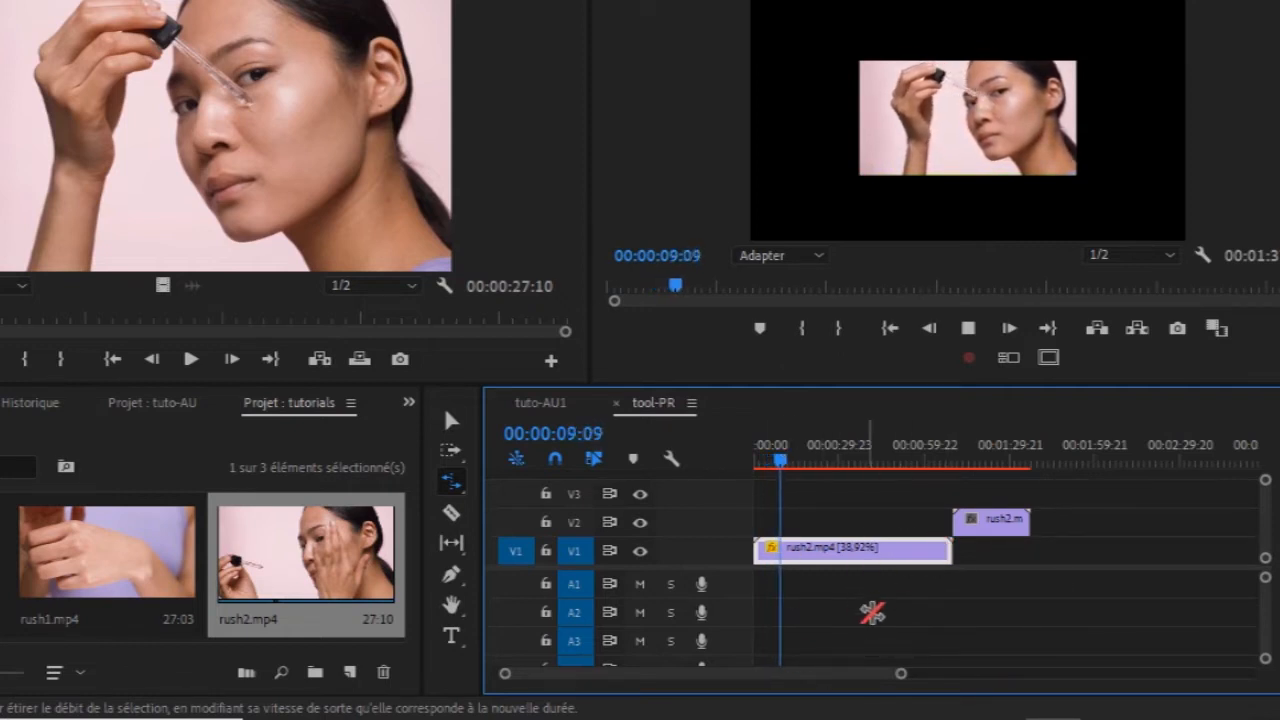
Delete the rush2.mp4 clip from V2.
click(451, 420)
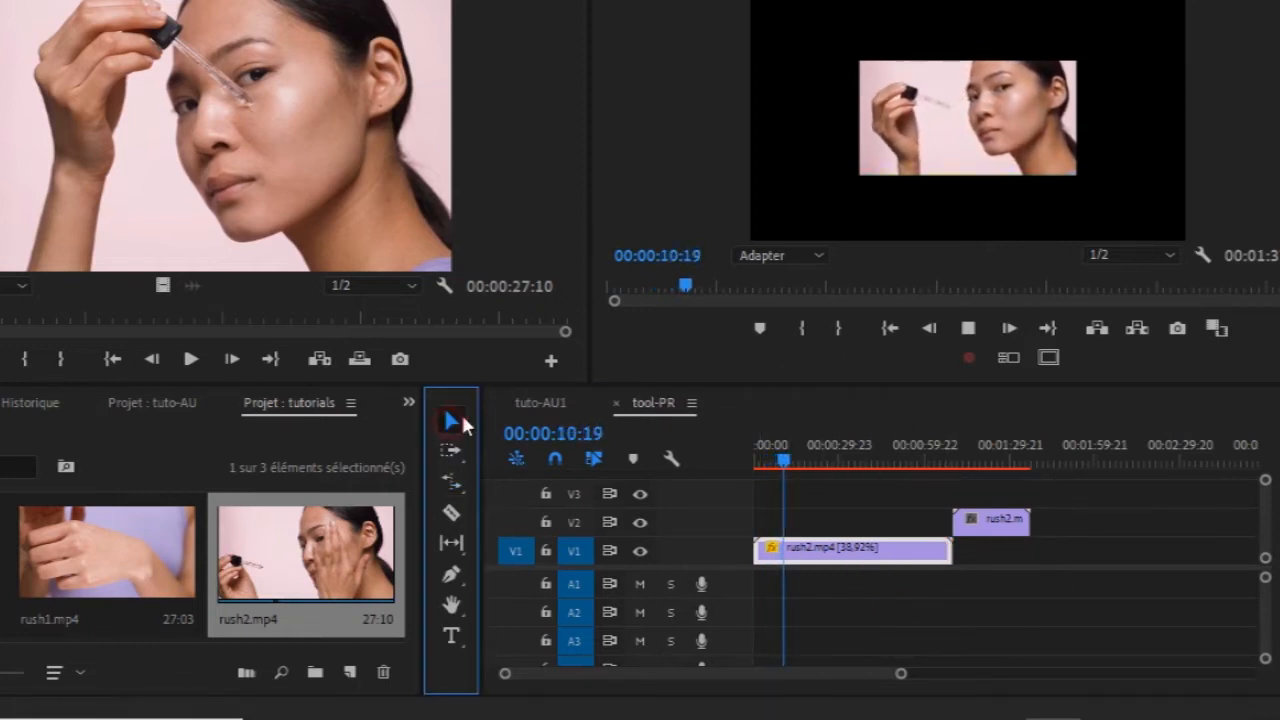
click(997, 537)
key(Delete)
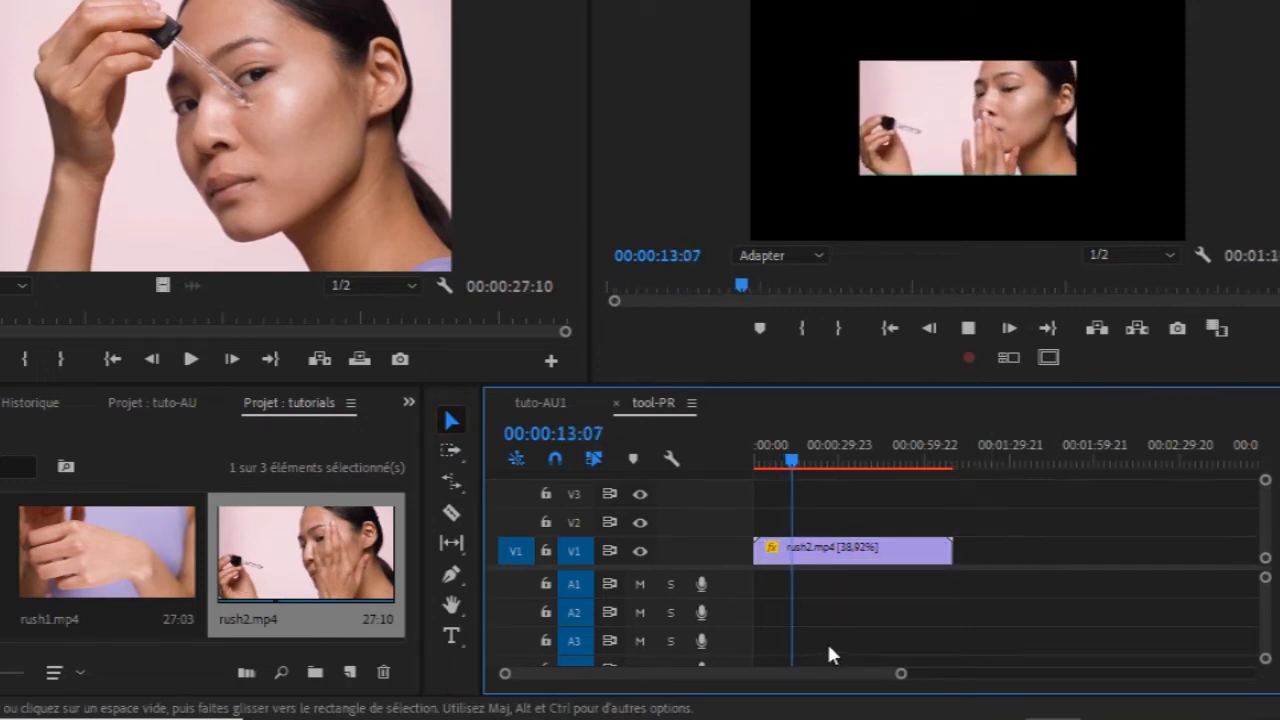
Compress the rush2.mp4 clip on V1 to about 10 seconds with the Rate Stretch tool and play it from the start.
click(450, 484)
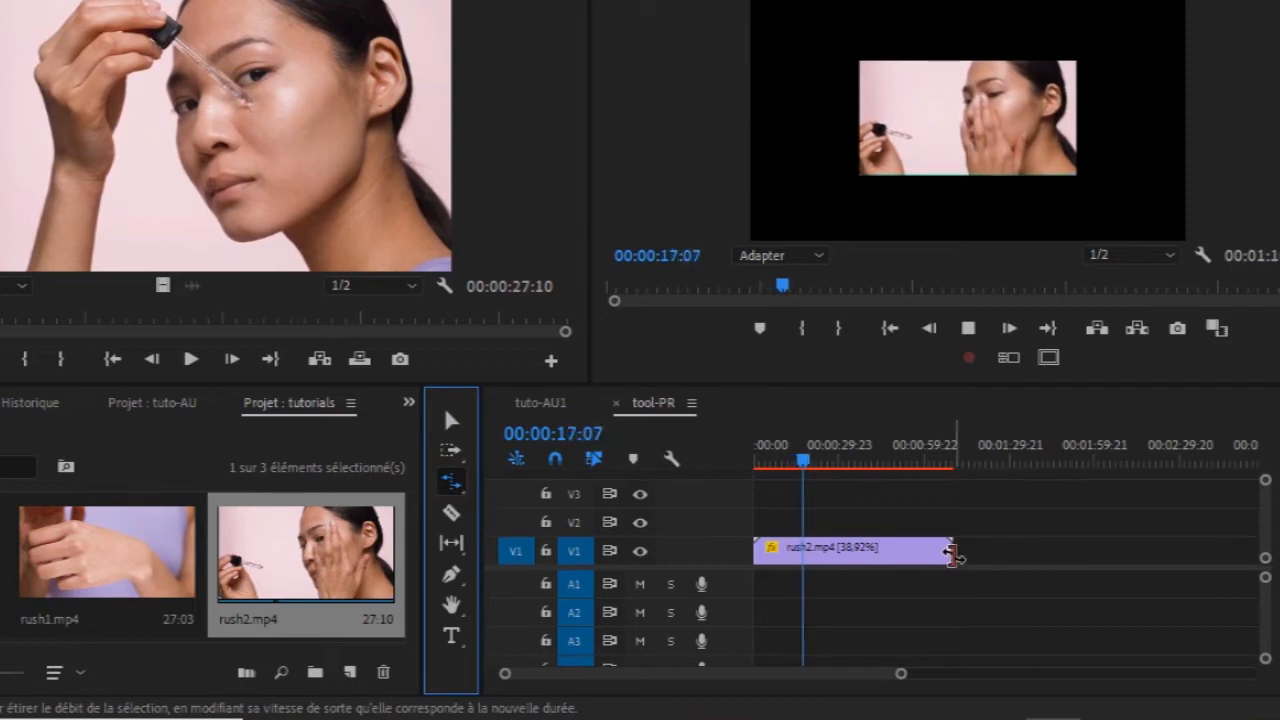
click(1088, 556)
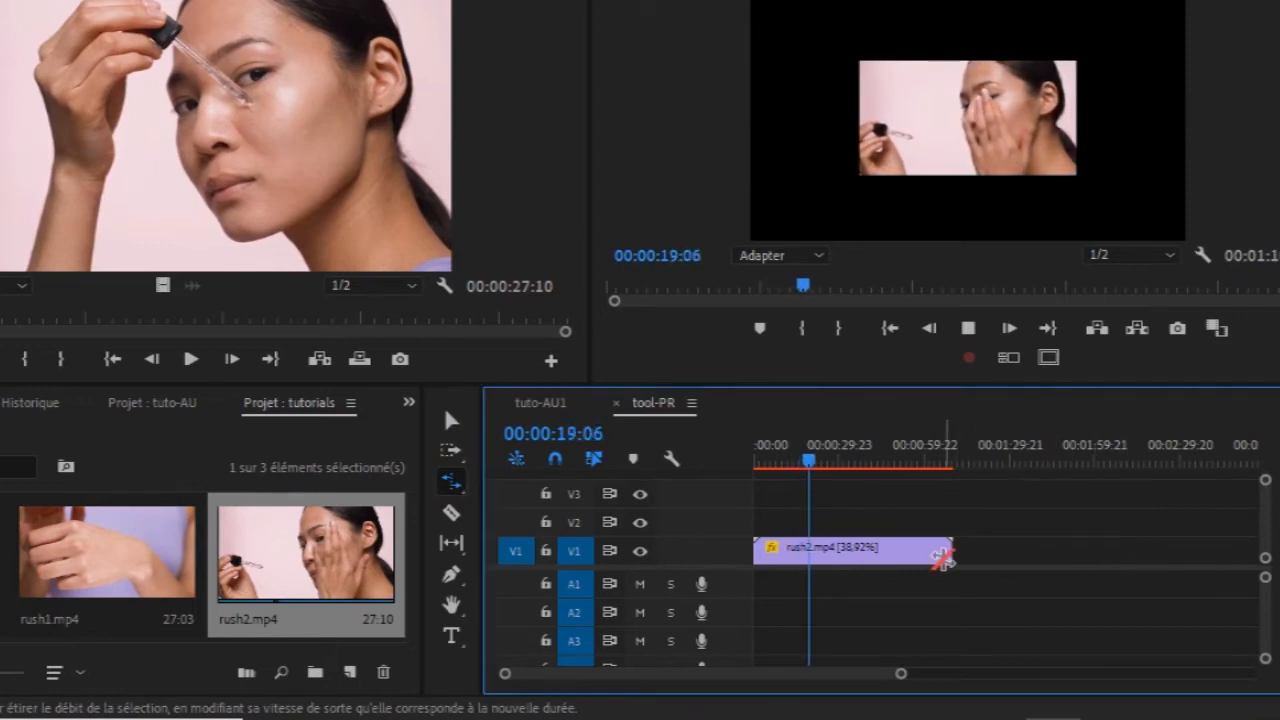
click(919, 553)
drag(946, 551, 779, 549)
drag(821, 462, 698, 490)
key(space)
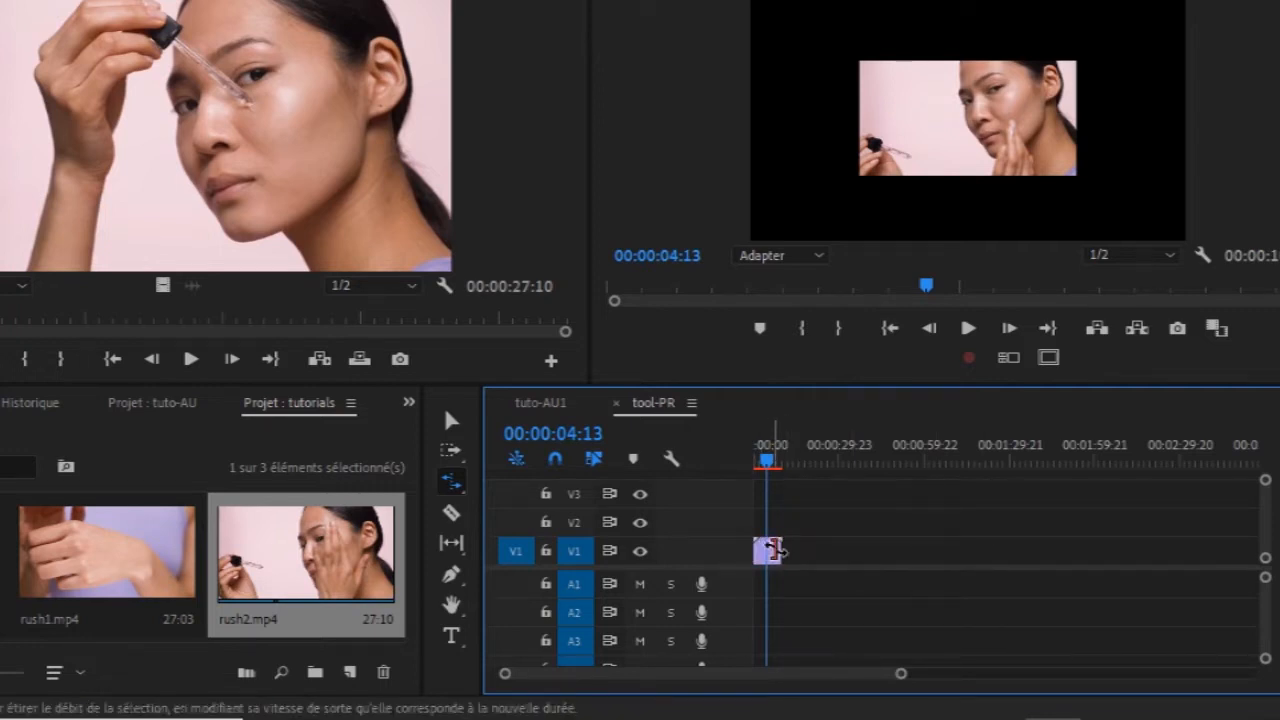
Stretch the V1 clip's end to 22.43% speed with the Rate Stretch tool and play part of it.
drag(777, 549, 1093, 553)
key(space)
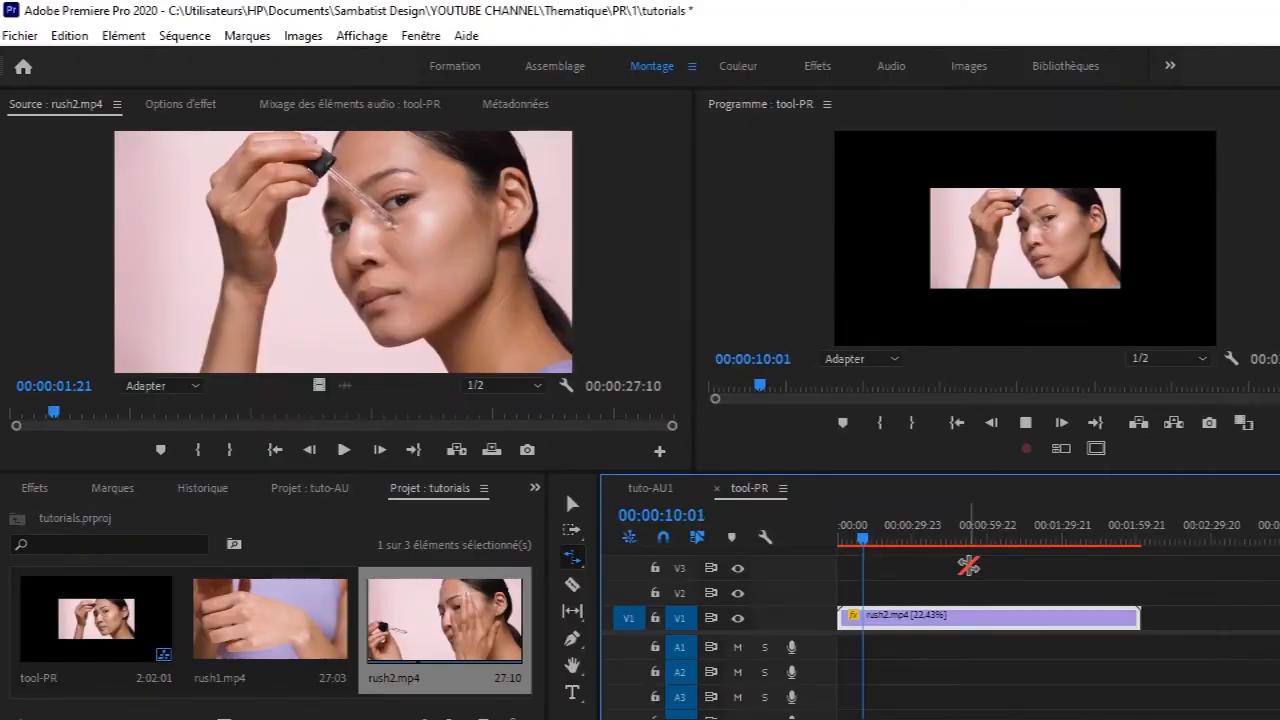
click(1025, 422)
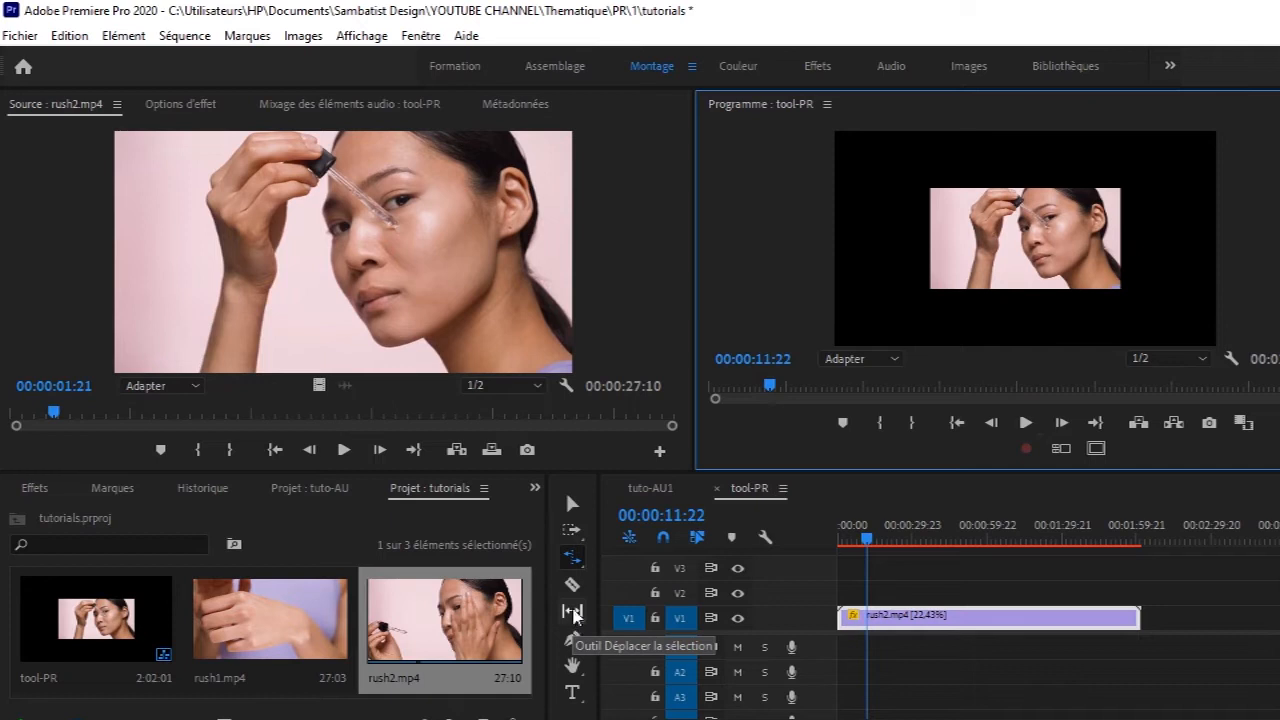
Delete the rush2.mp4 clip from V1 and place rush1.mp4 at the start of the same track.
click(573, 508)
click(1015, 620)
key(Delete)
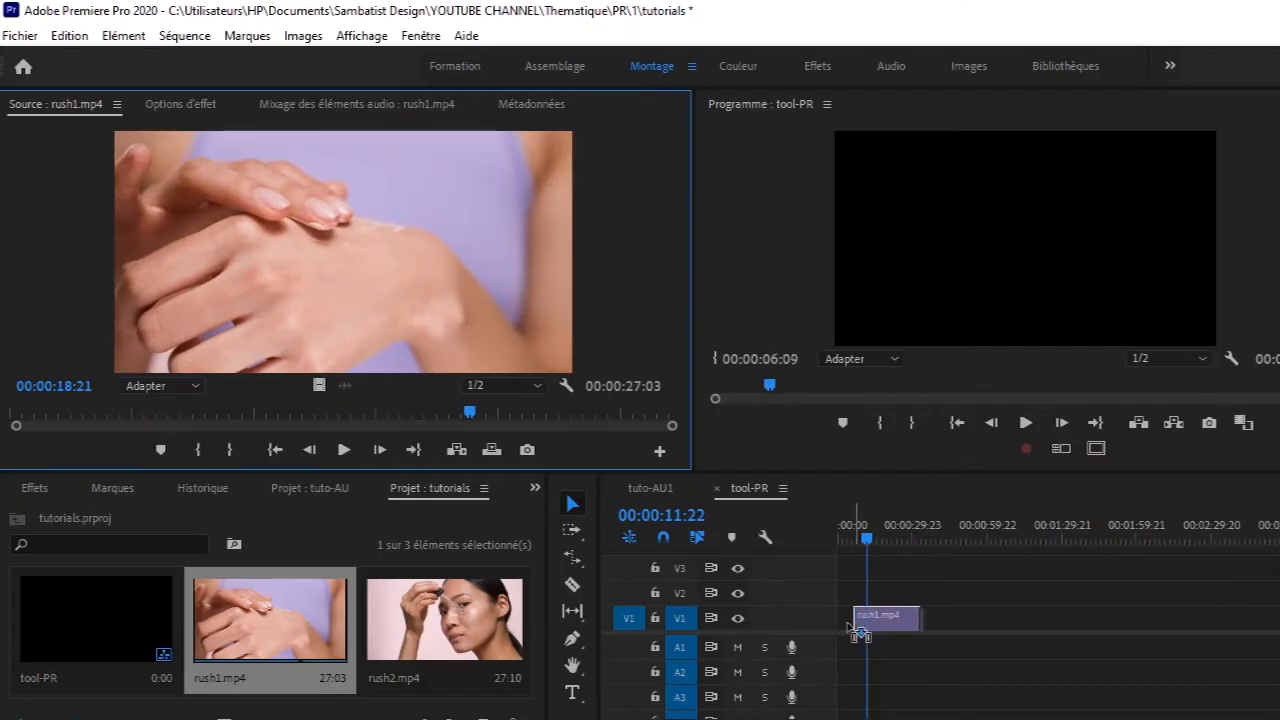
drag(857, 625, 828, 635)
click(920, 432)
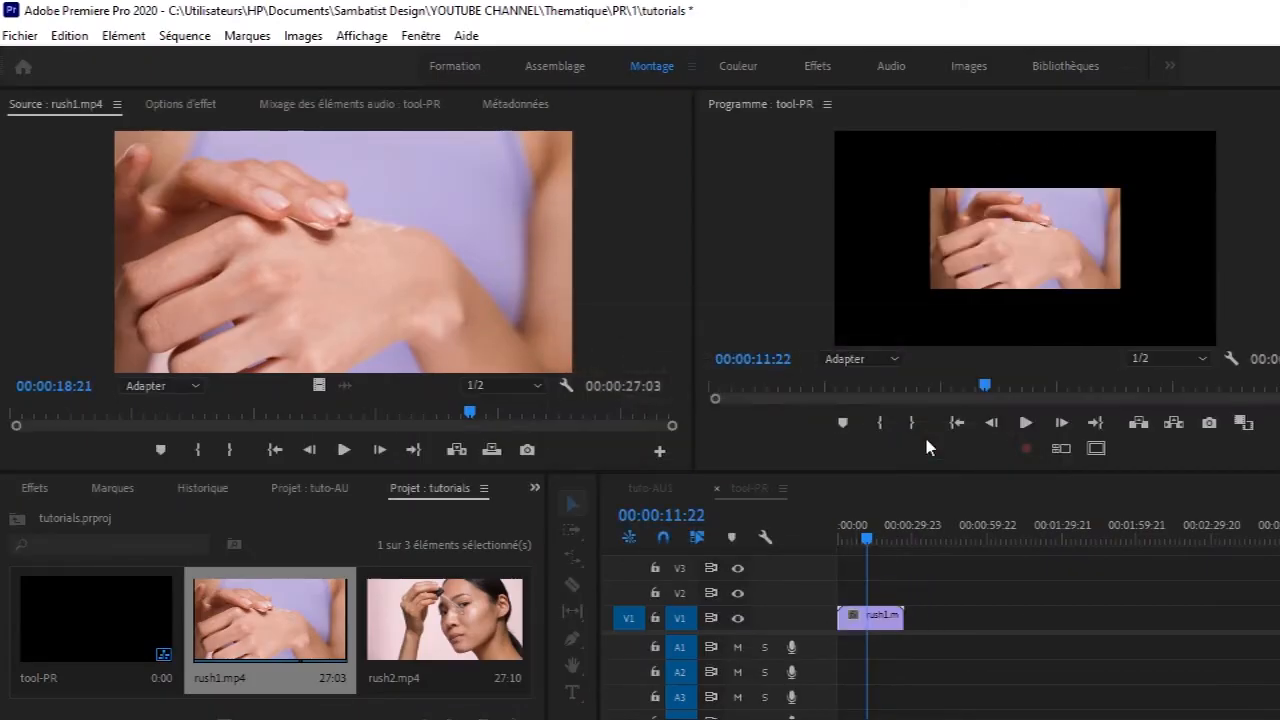
Try to slip the rush1.mp4 clip's footage on V1 with the Slip tool, with the playhead at 00:00:16:20.
click(572, 612)
click(623, 608)
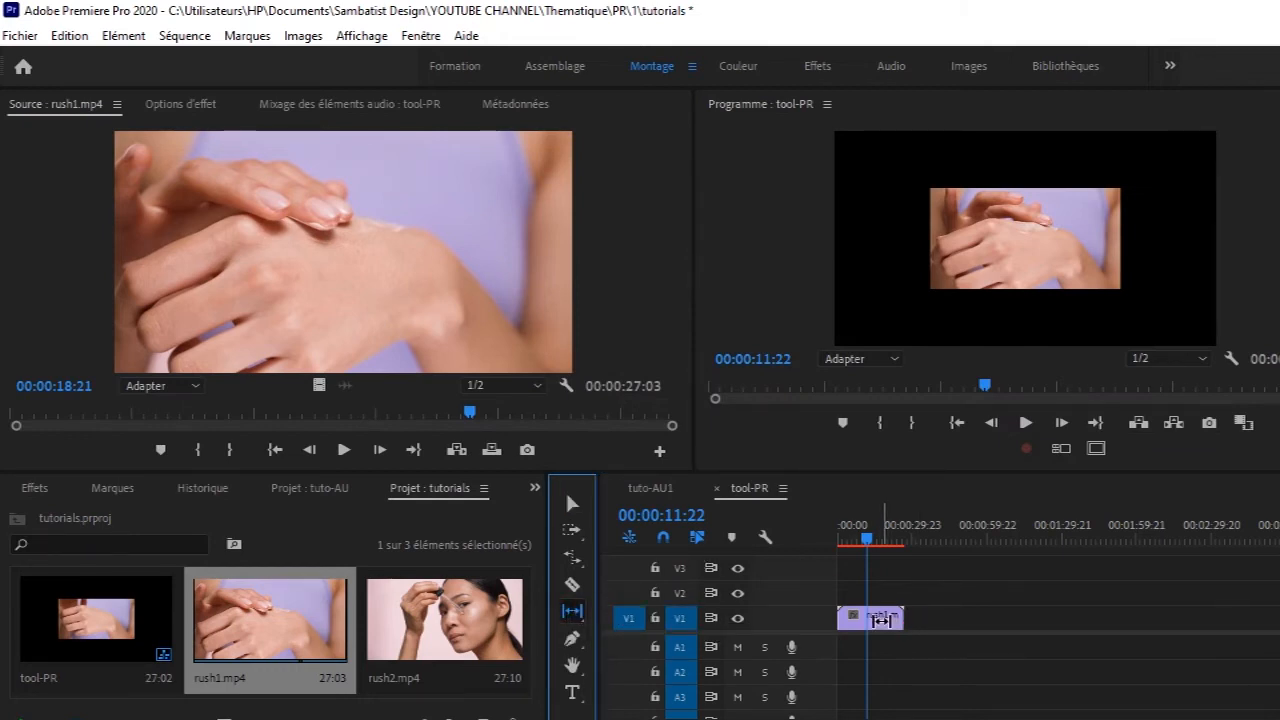
click(878, 618)
drag(884, 618, 987, 614)
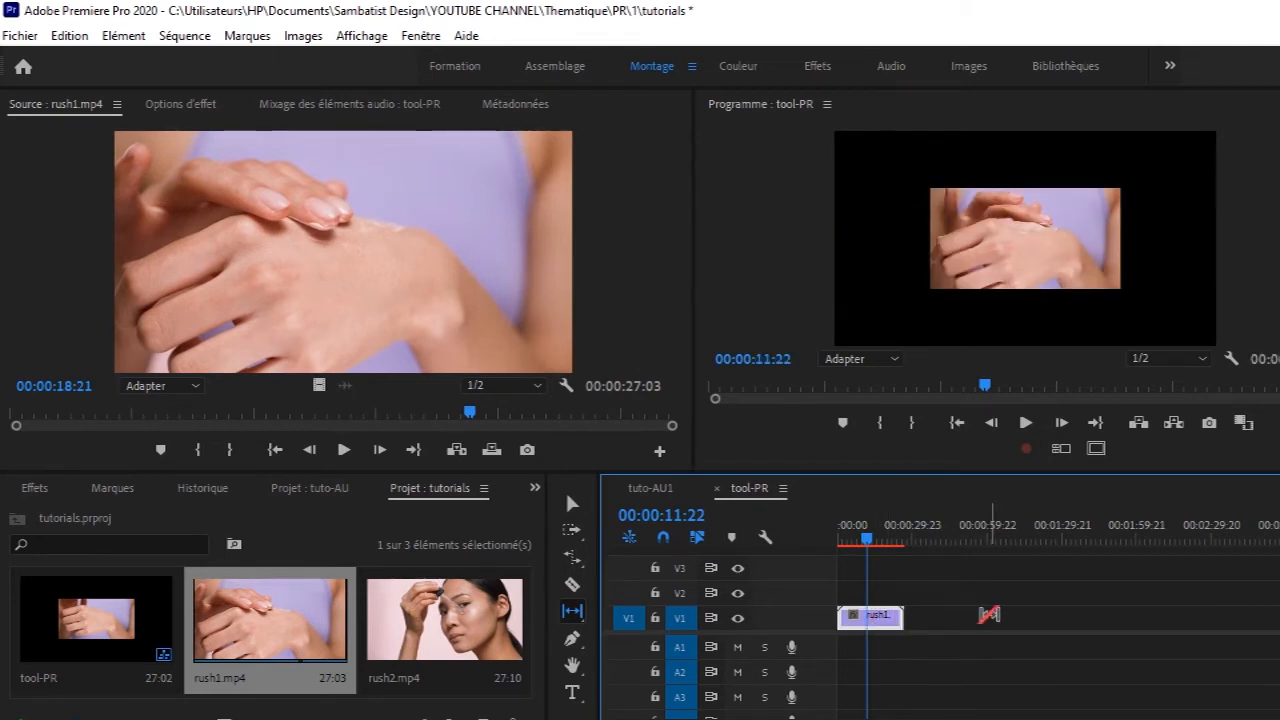
click(879, 540)
click(881, 539)
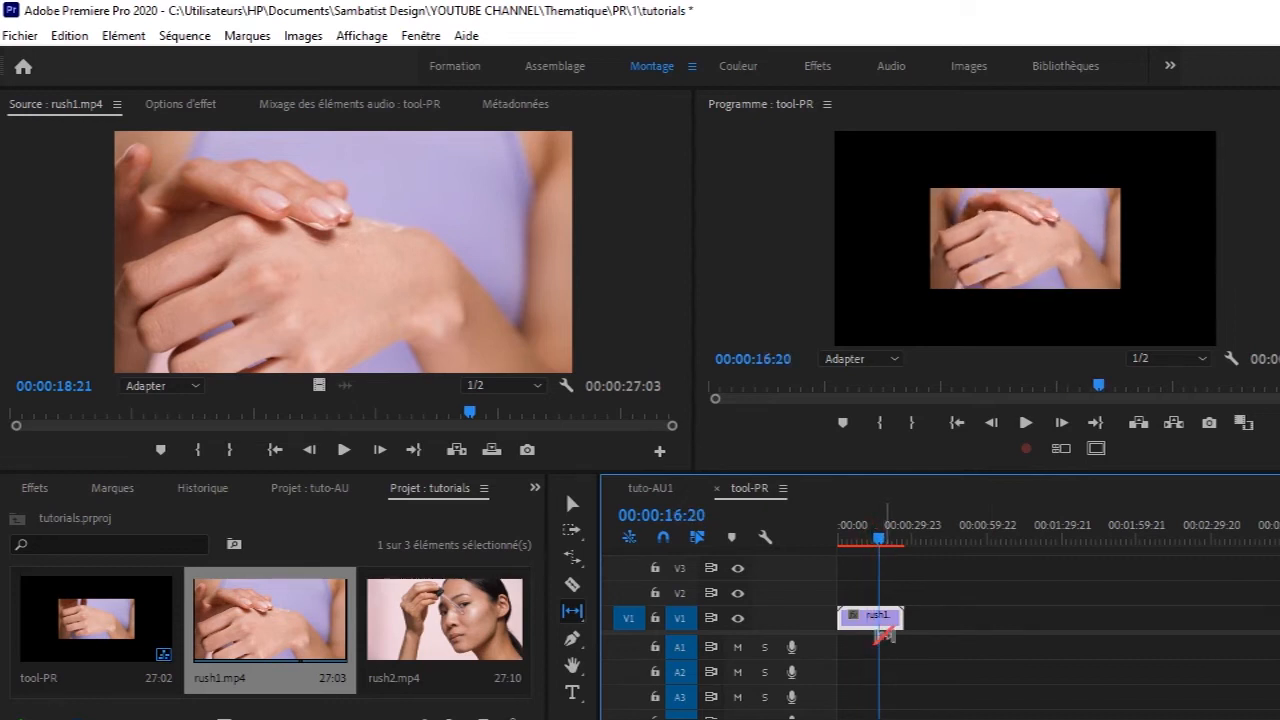
drag(900, 618, 891, 621)
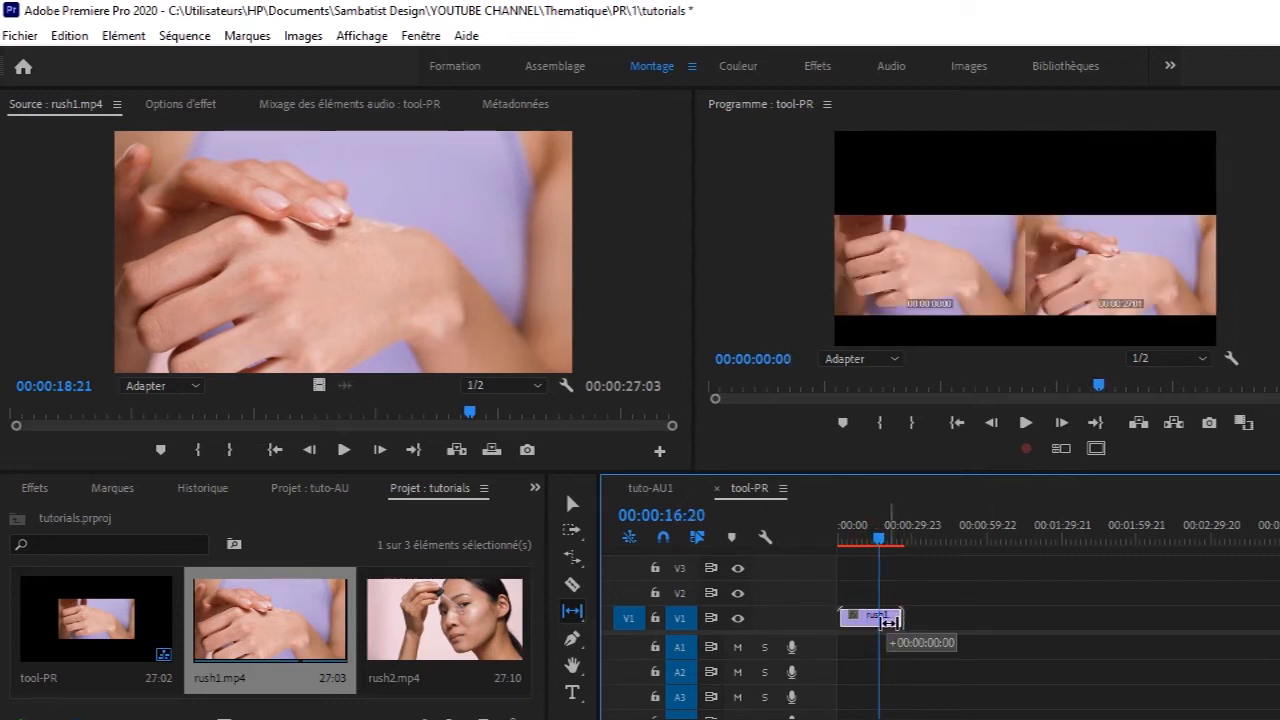
drag(889, 621, 889, 620)
Try to slip the rush1.mp4 footage earlier, then later with the playhead at 00:00:08:01.
key(equal)
key(equal)
key(equal)
key(equal)
key(equal)
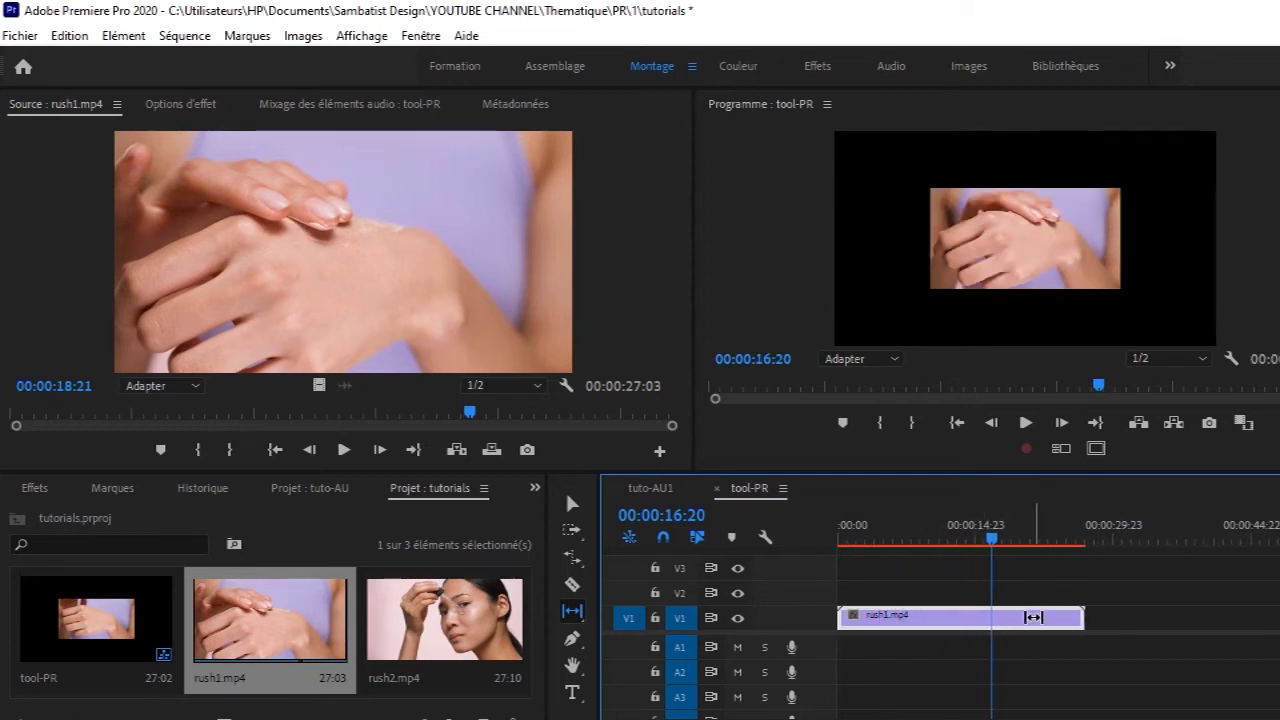
drag(1000, 617, 940, 620)
drag(993, 538, 915, 558)
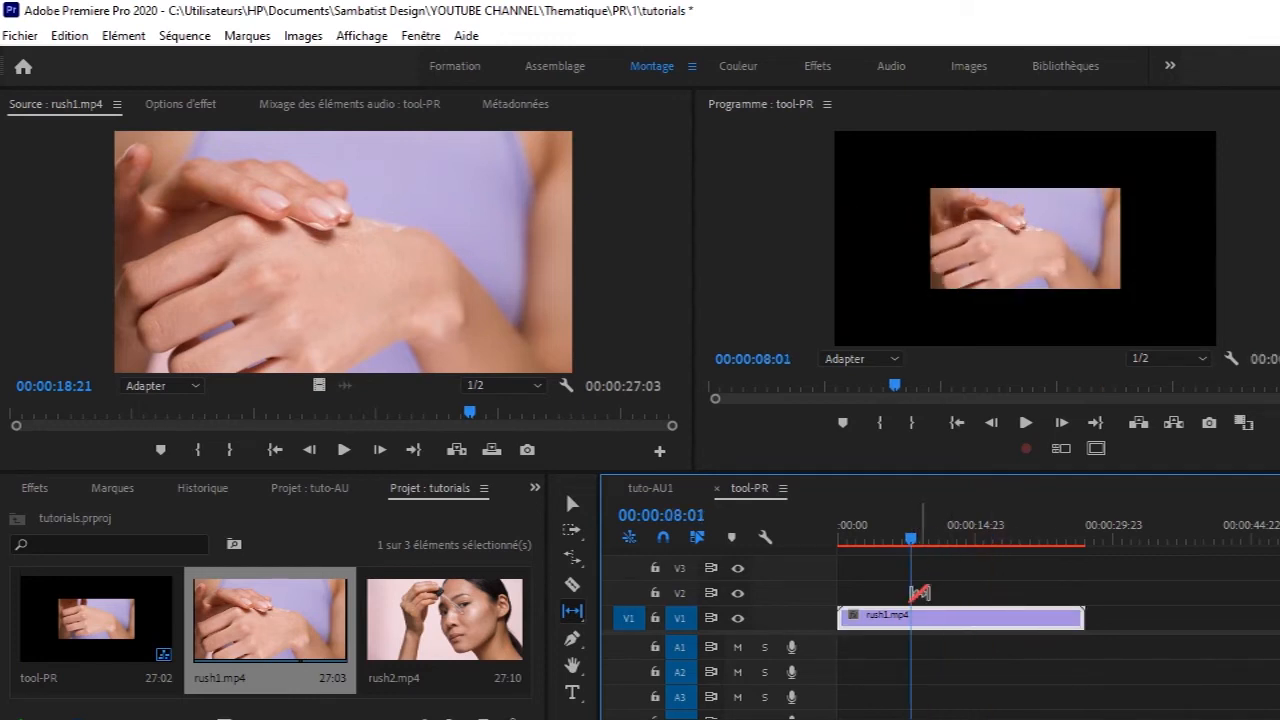
drag(960, 614, 1031, 618)
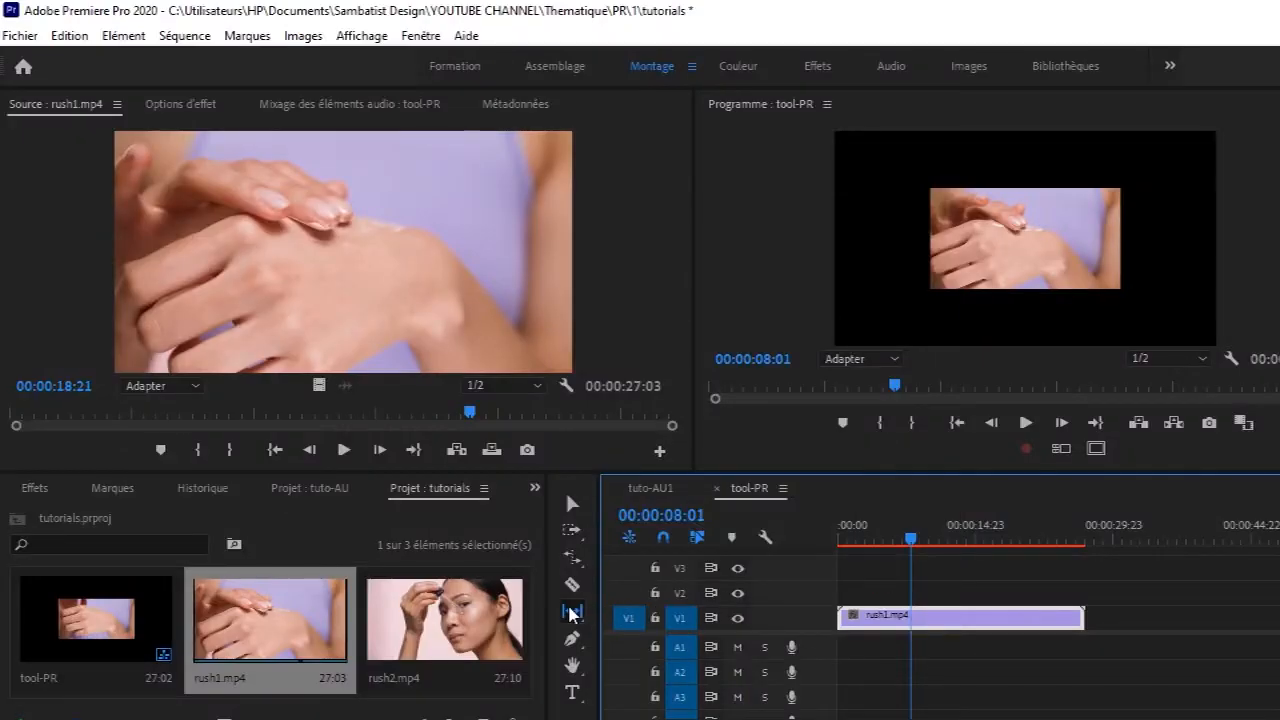
Slide the rush1.mp4 clip along V1 with the Slide tool so it starts at the playhead, 00:00:08:01.
click(572, 612)
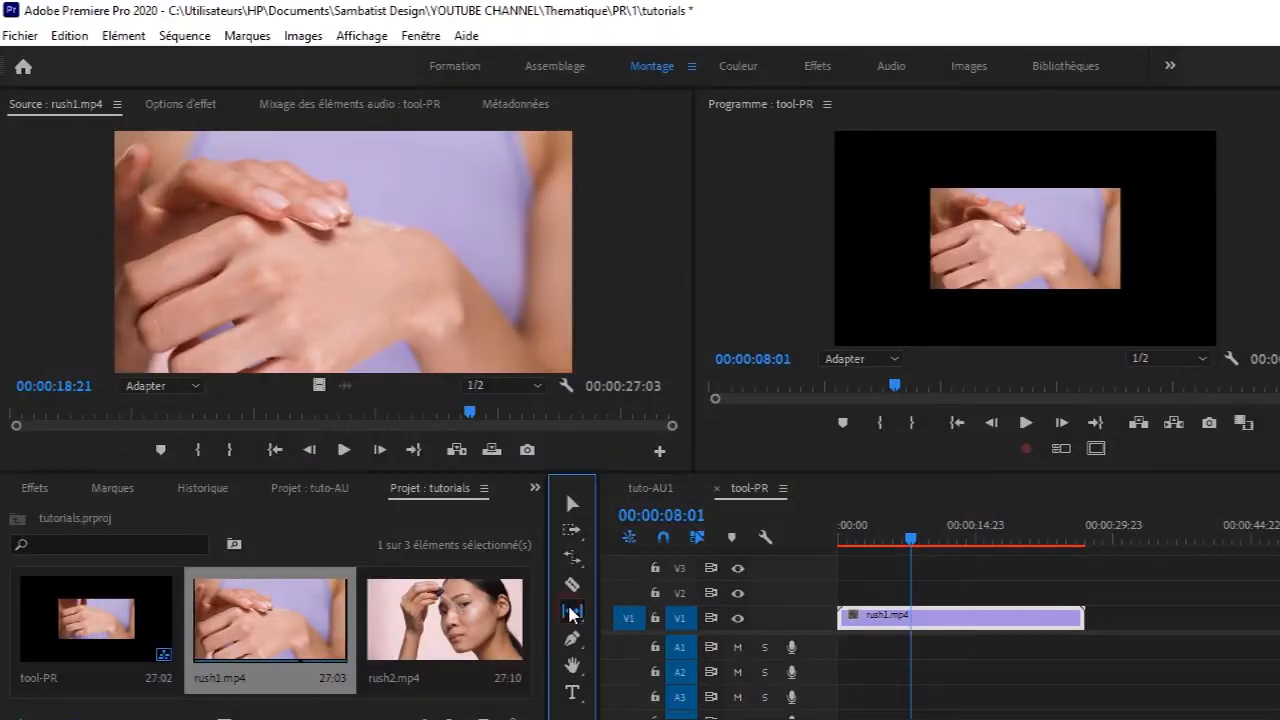
click(572, 612)
click(652, 634)
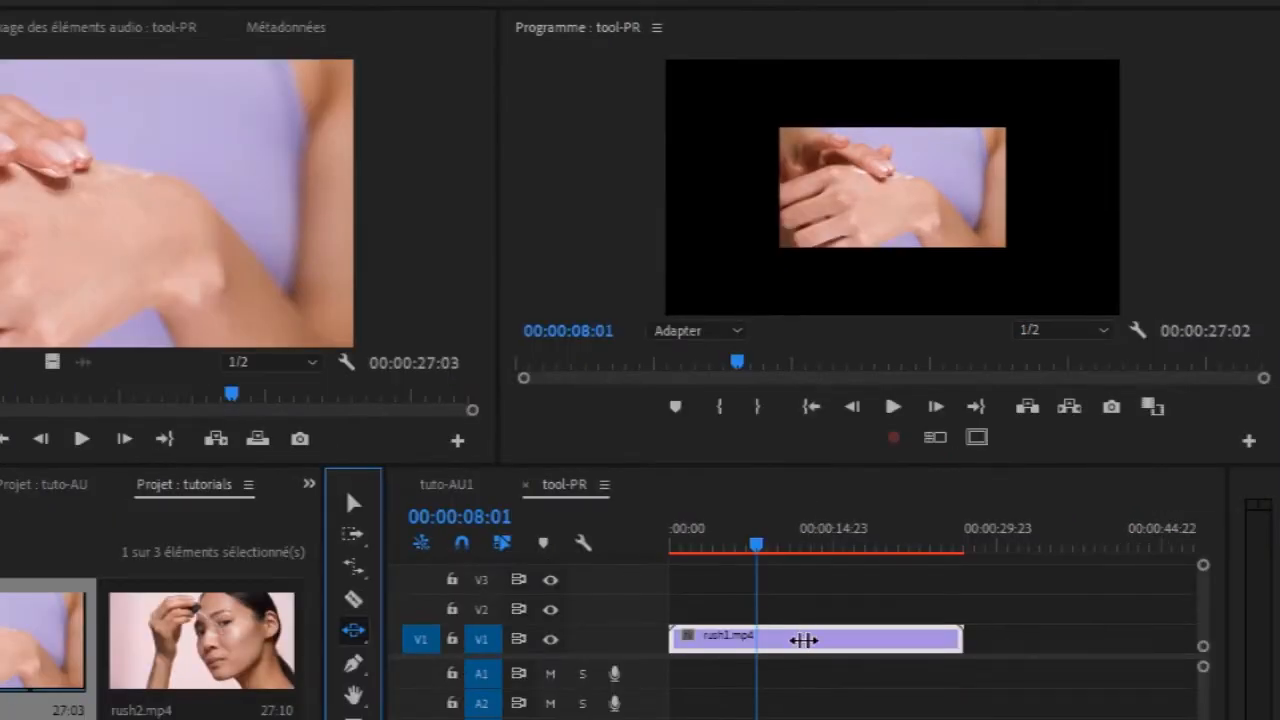
drag(808, 640, 888, 640)
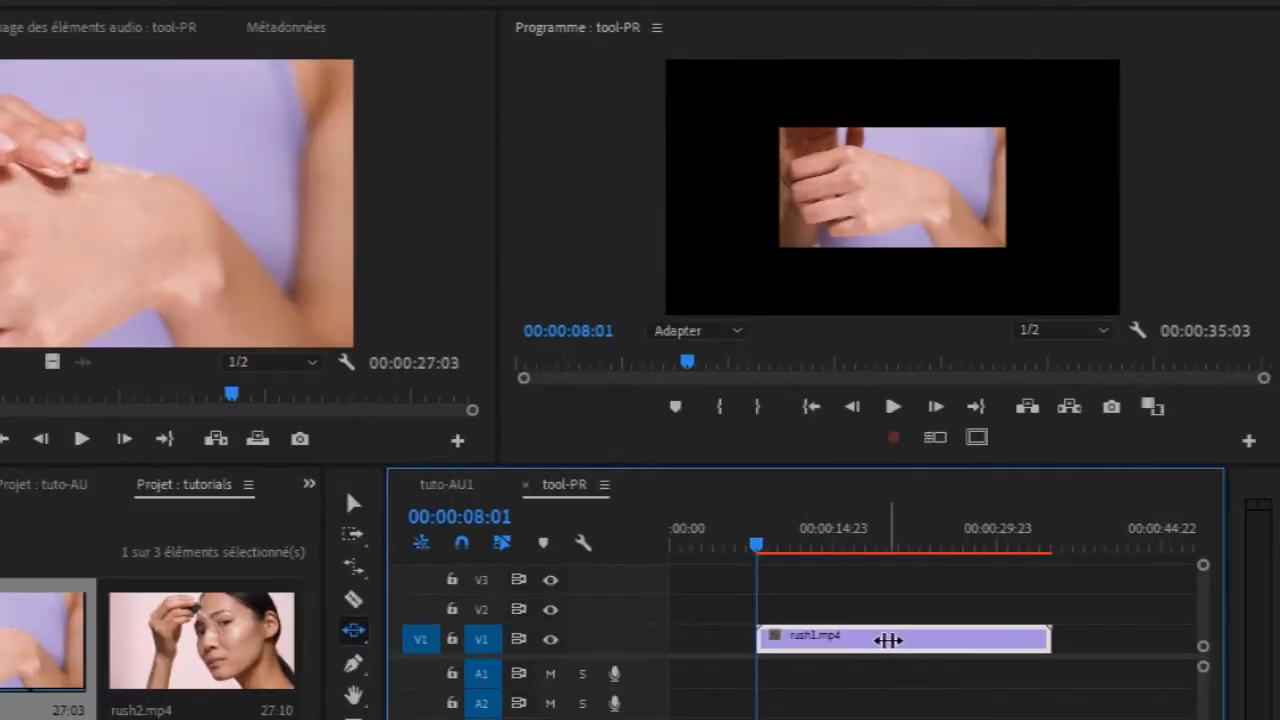
Set the playhead to 00:00:14:14, slide the rush1.mp4 clip to start at about 00:00:05:11, and play it.
drag(757, 547, 912, 638)
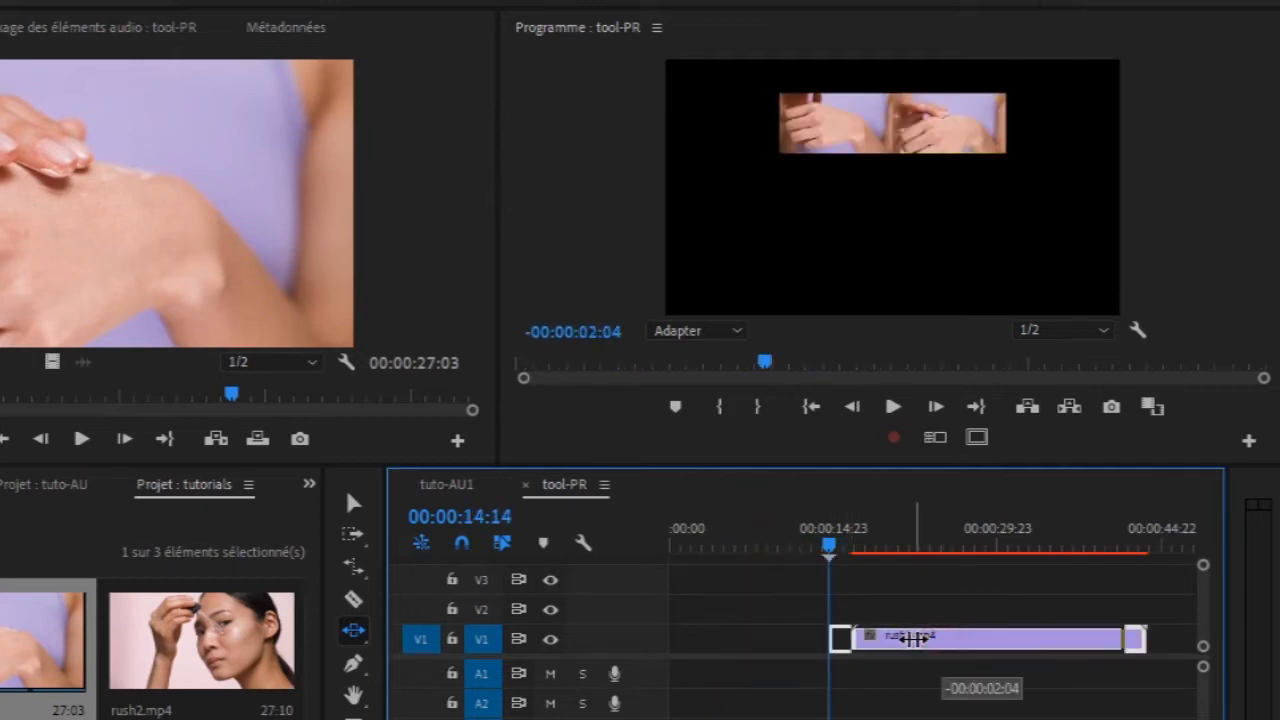
drag(912, 638, 822, 638)
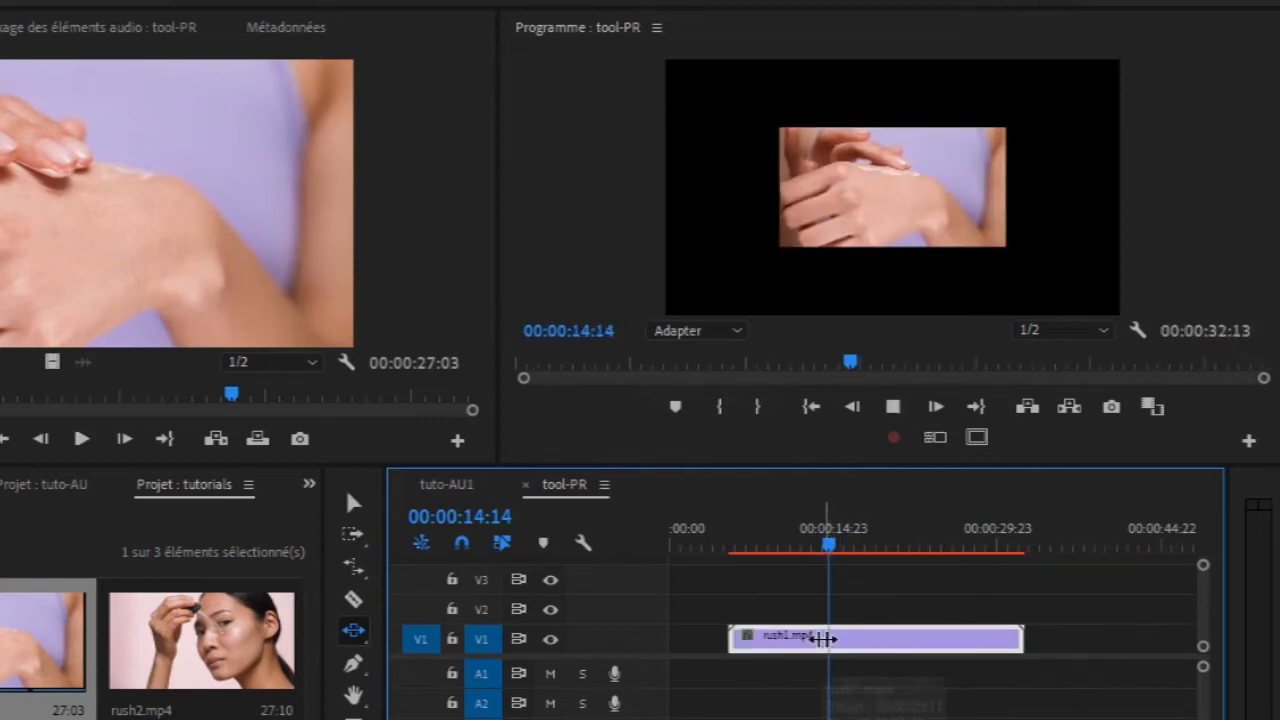
key(space)
key(space)
Slide the rush1.mp4 clip back to the start of the sequence and stop the playhead at about 00:00:17:13.
click(822, 638)
drag(851, 638, 775, 640)
key(space)
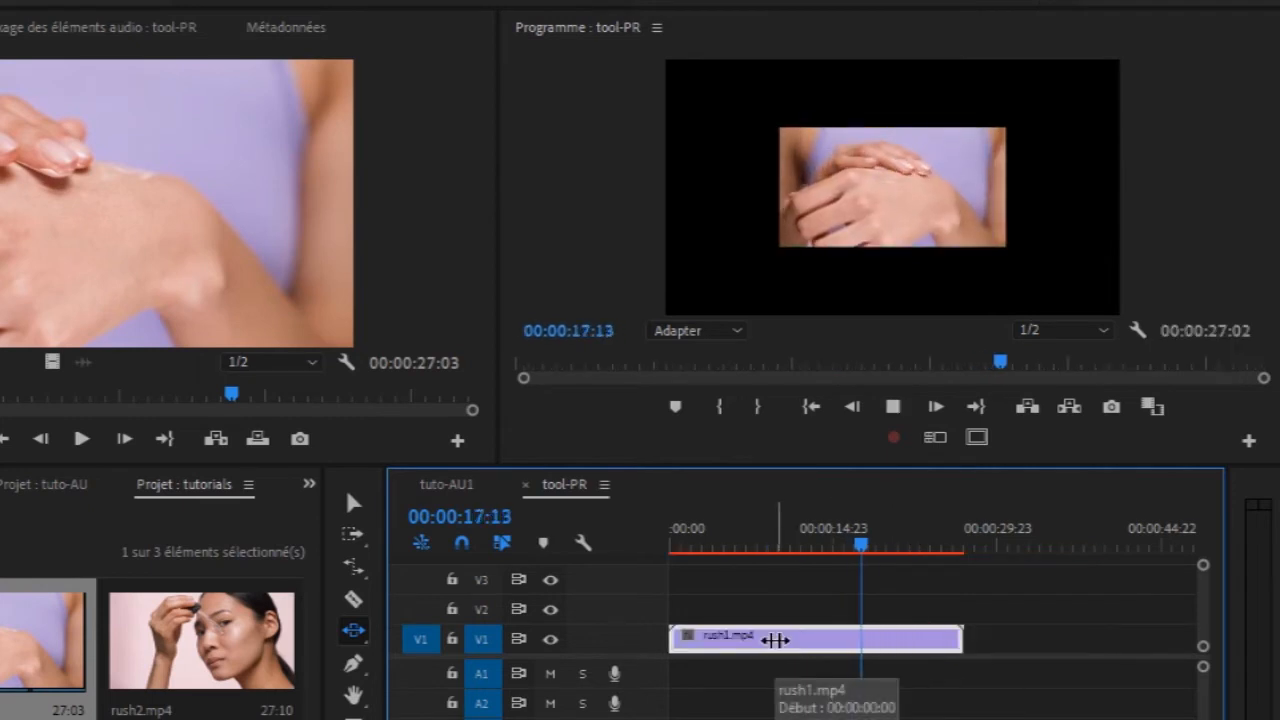
Slide the rush1.mp4 clip to start at 00:00:10:13 and play it, then slide it to start at 00:00:18:01.
drag(790, 640, 905, 640)
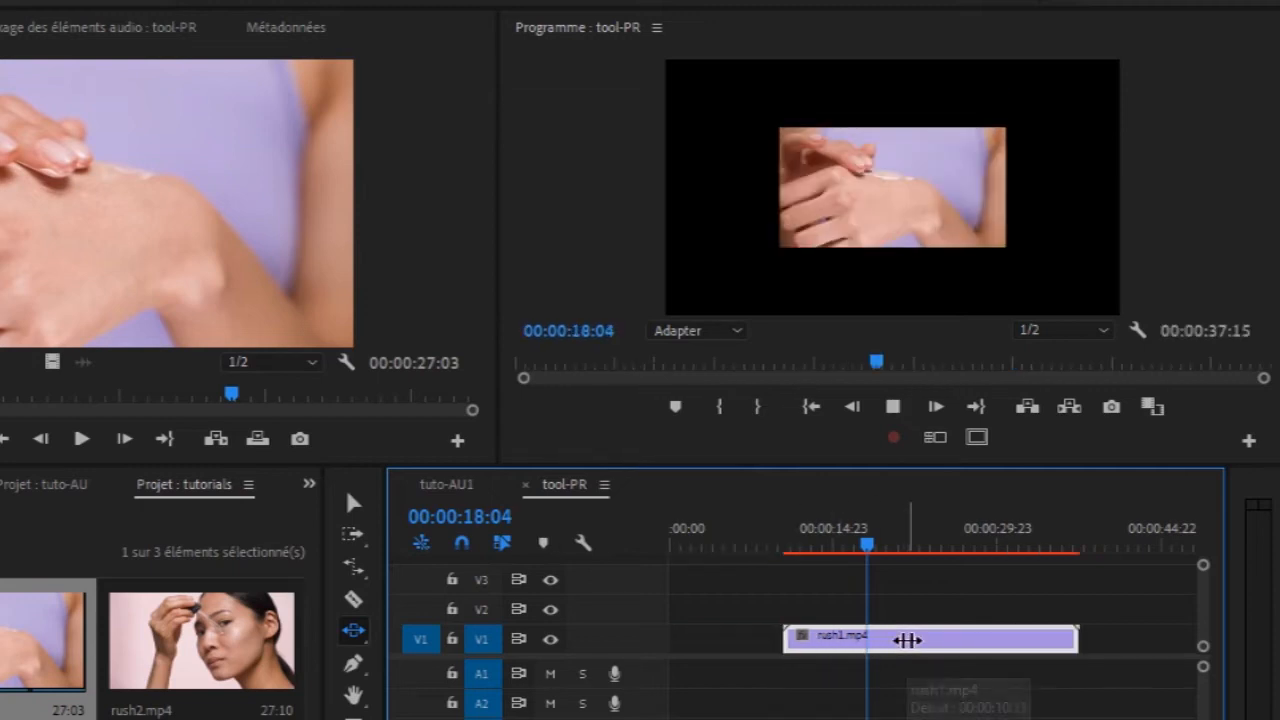
key(space)
key(space)
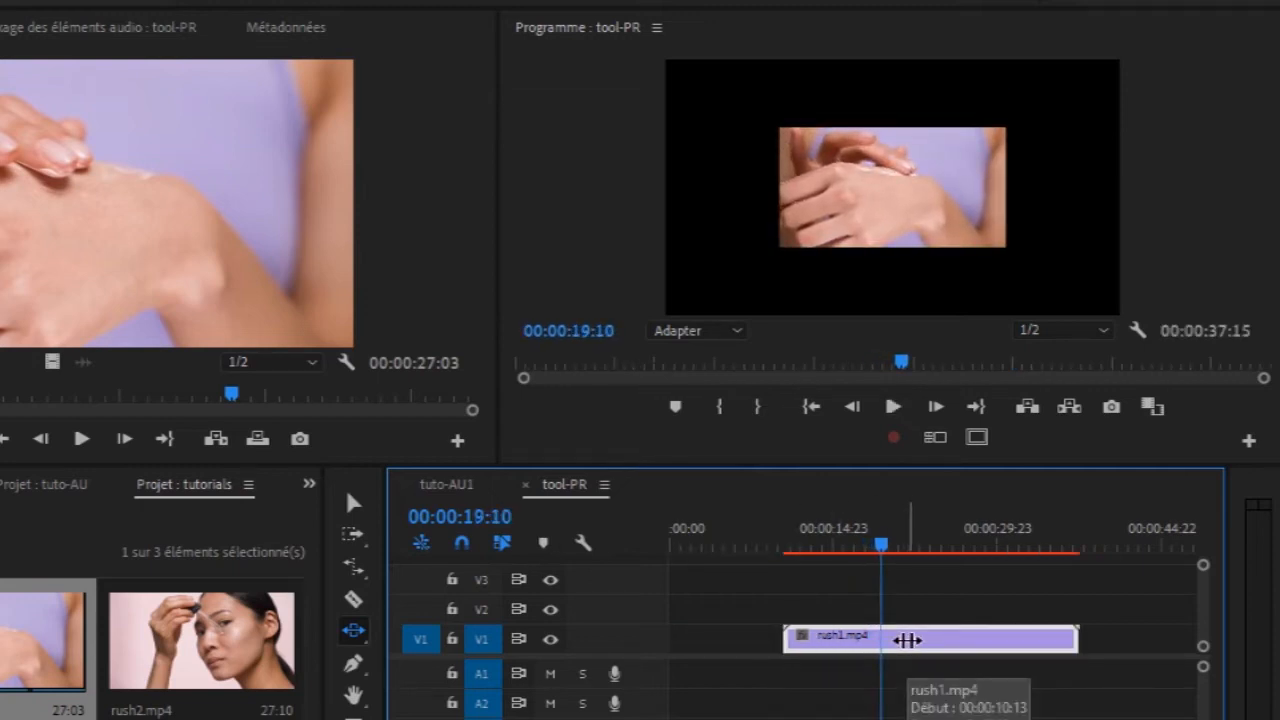
drag(845, 636, 922, 636)
key(space)
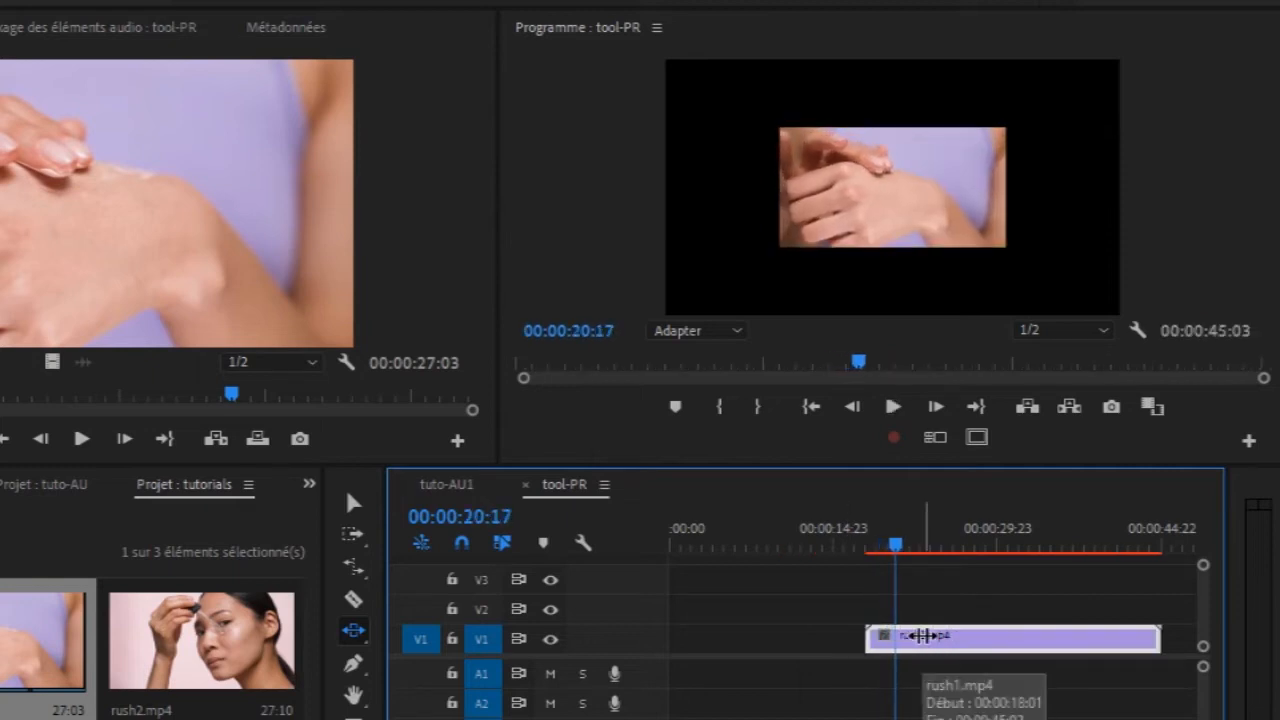
Slide the rush1.mp4 clip back to 00:00:00:00 on V1 and play the sequence from 00:00:20:17.
drag(943, 636, 730, 646)
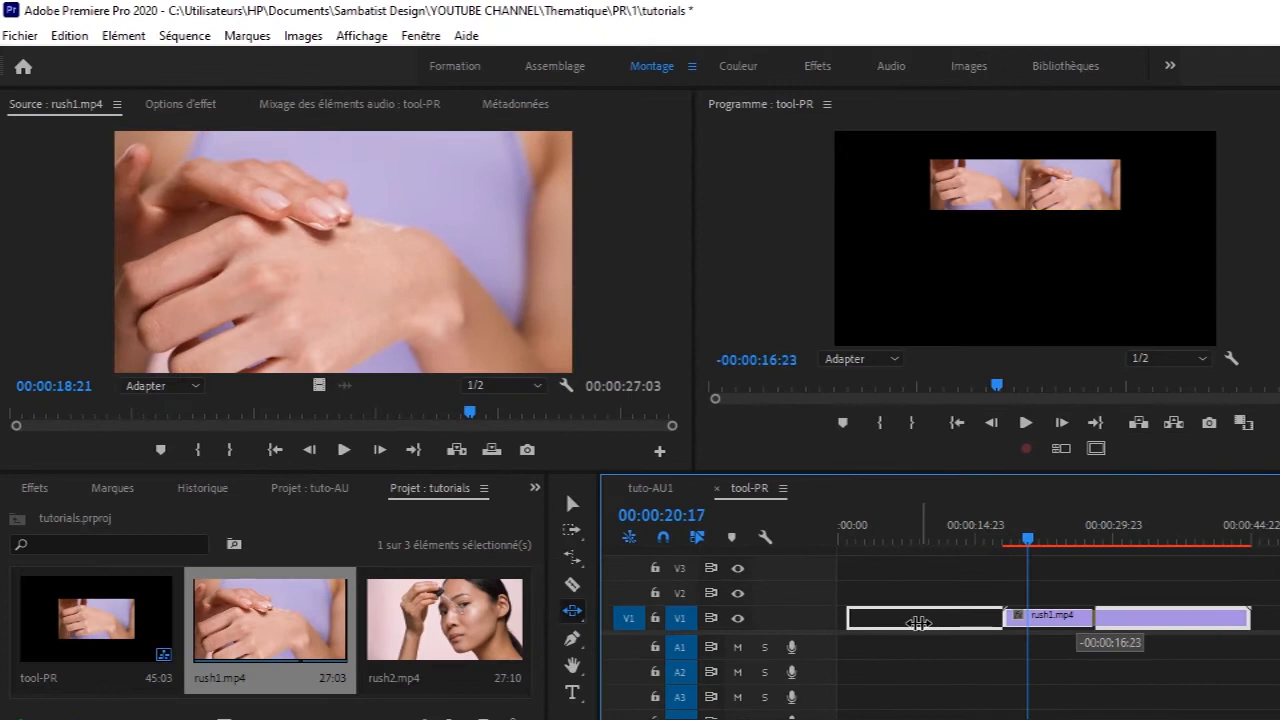
drag(889, 624, 889, 624)
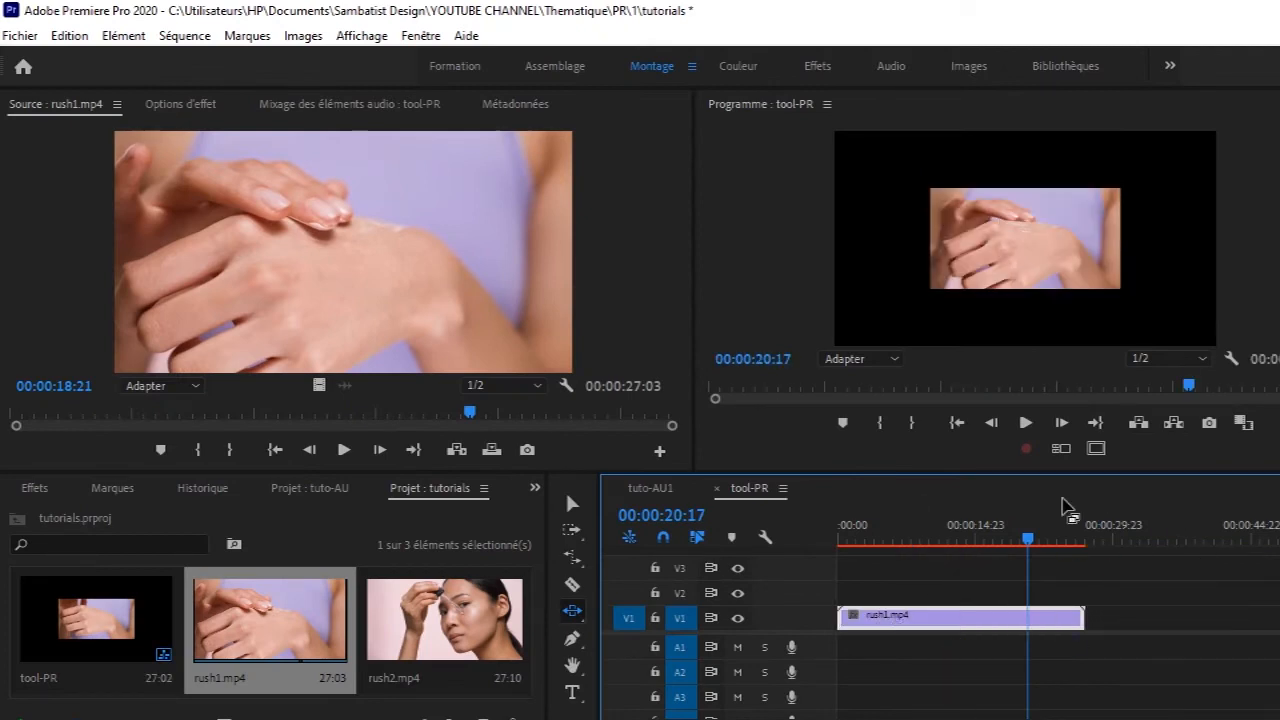
click(1026, 423)
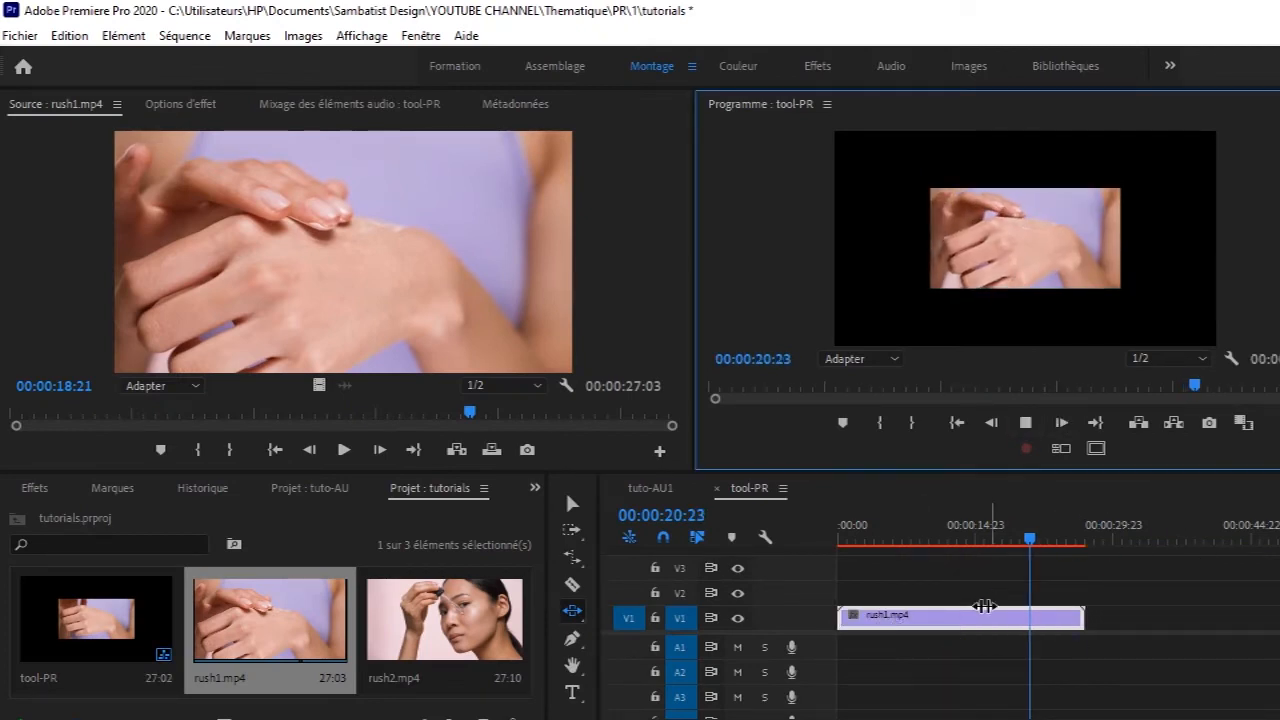
Delete the rush1.mp4 clip from V1, stop playback and return the playhead to 00:00:00:00.
click(571, 503)
click(962, 620)
key(Delete)
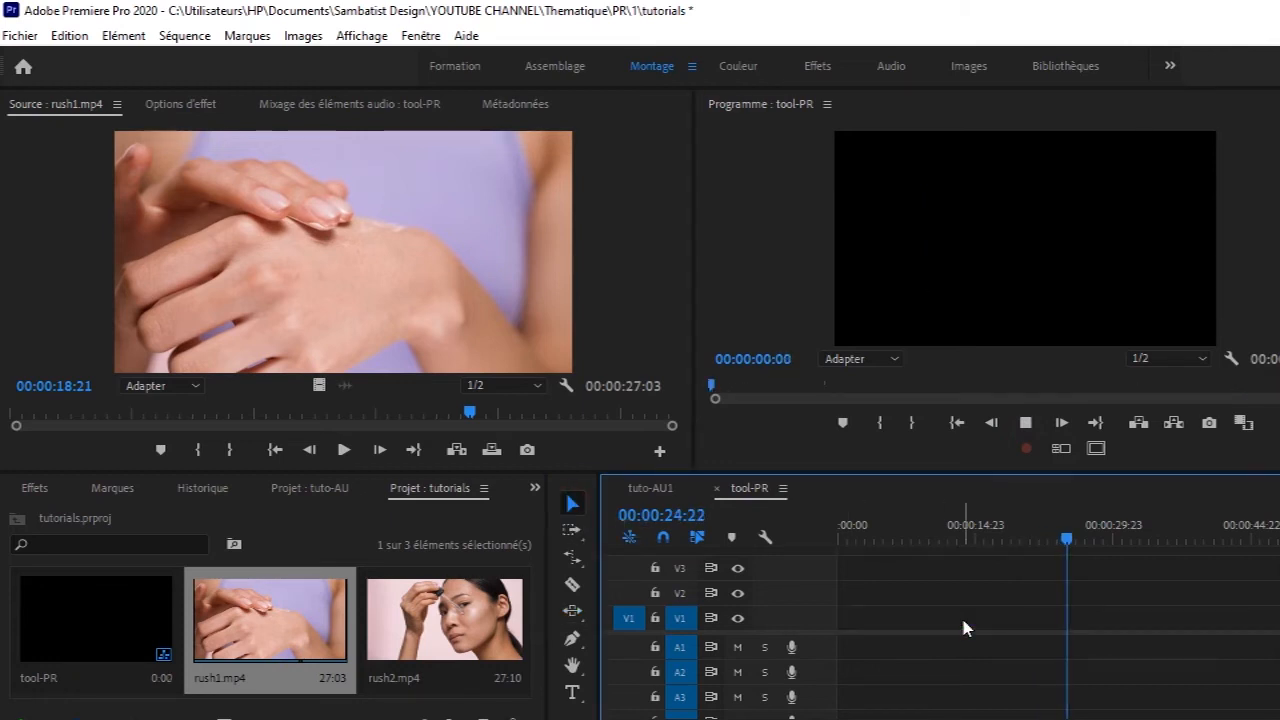
key(space)
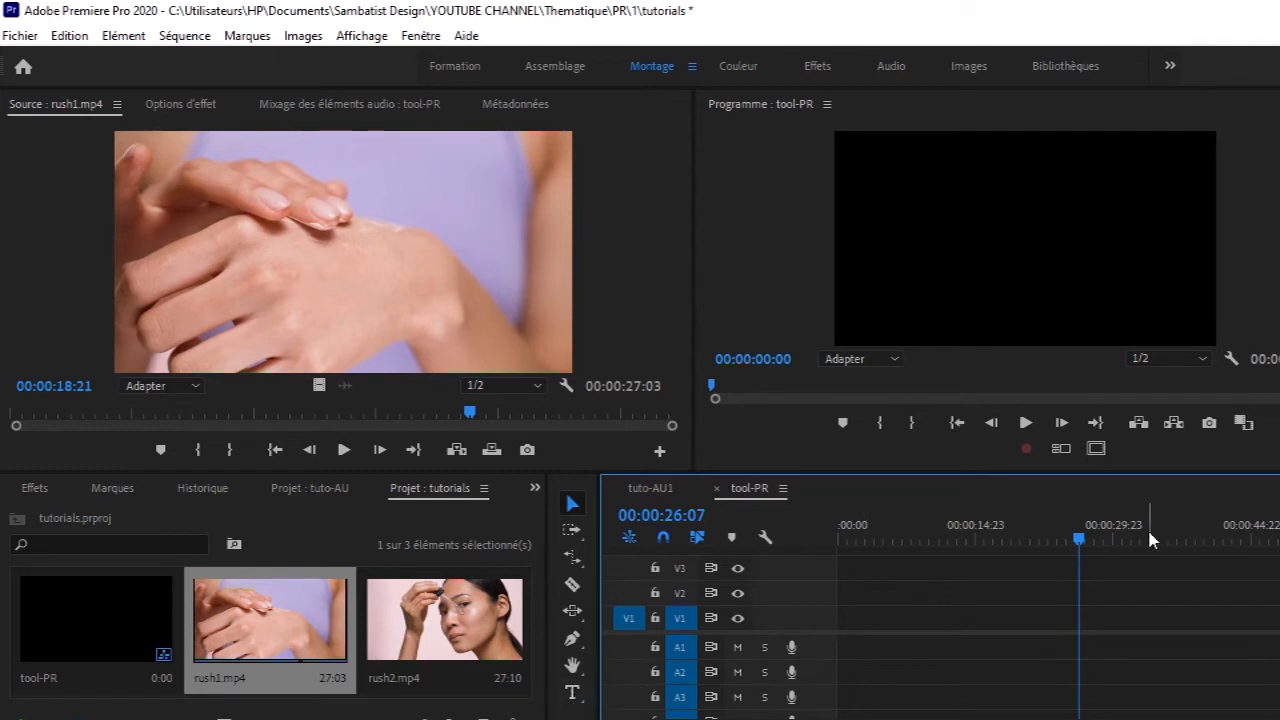
drag(1086, 541, 975, 541)
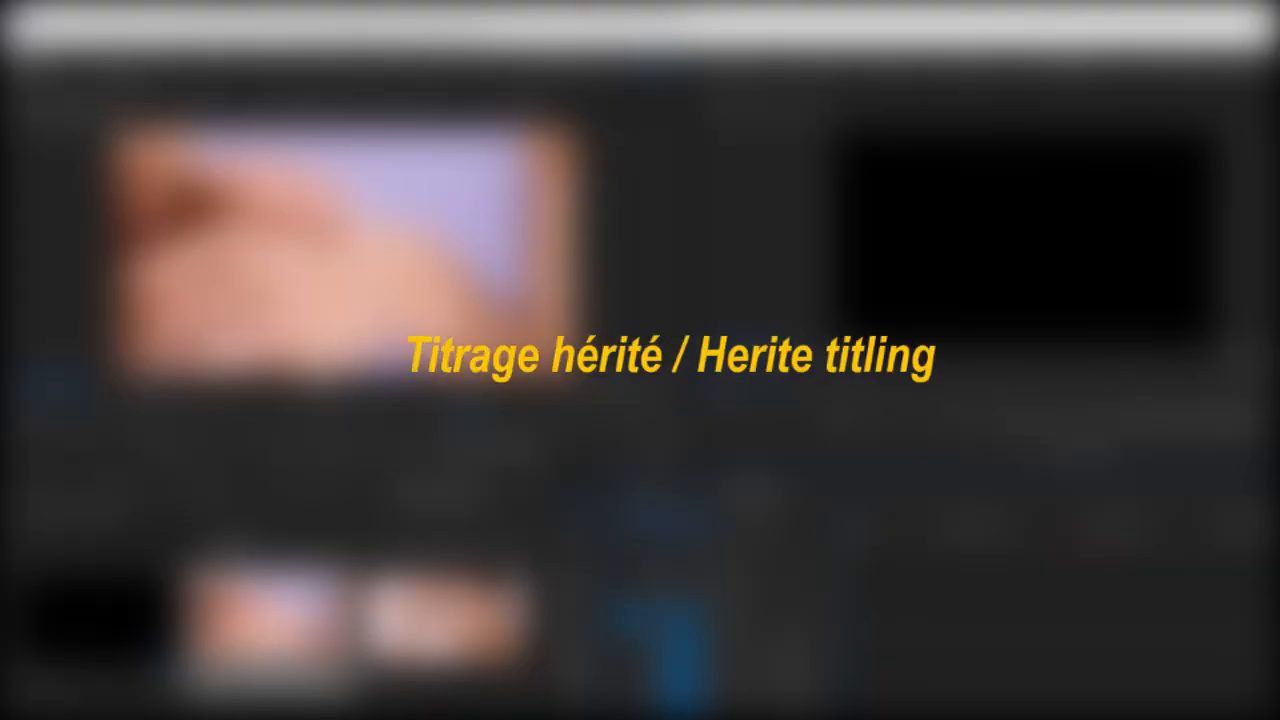
Create a new legacy title named cercle with the default video settings.
click(19, 35)
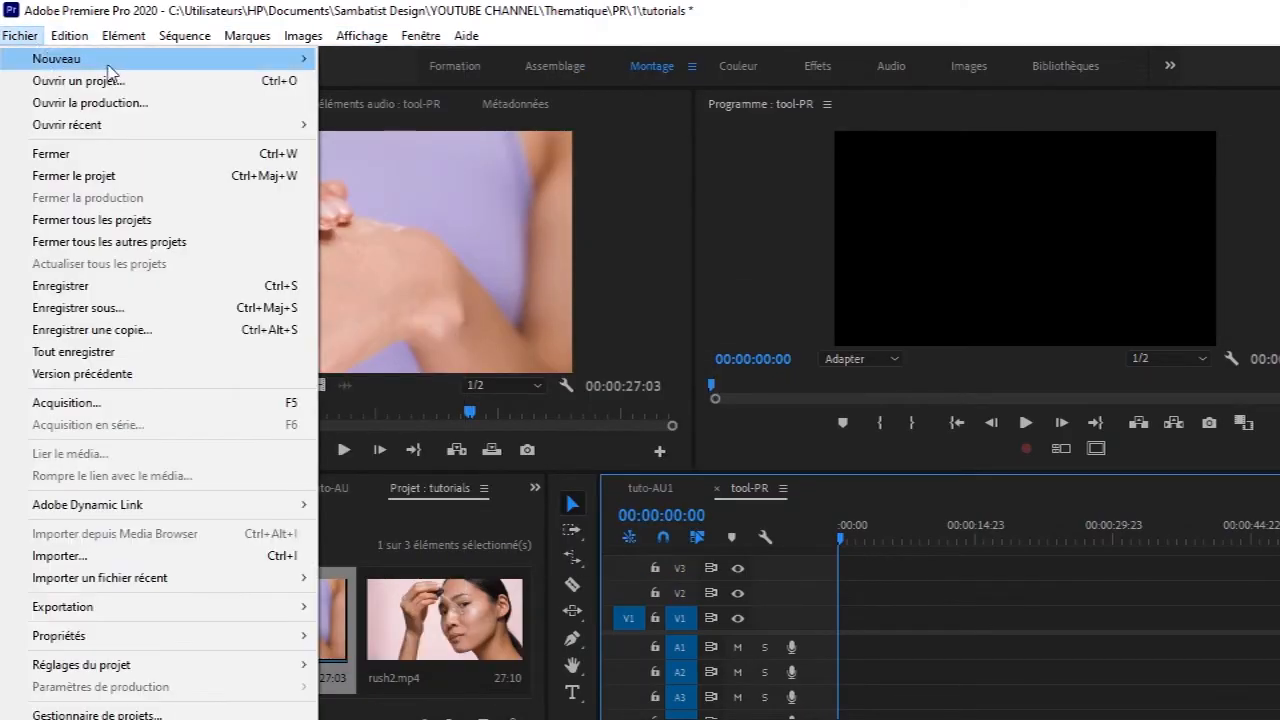
mouse_move(185, 35)
mouse_move(19, 35)
mouse_move(280, 62)
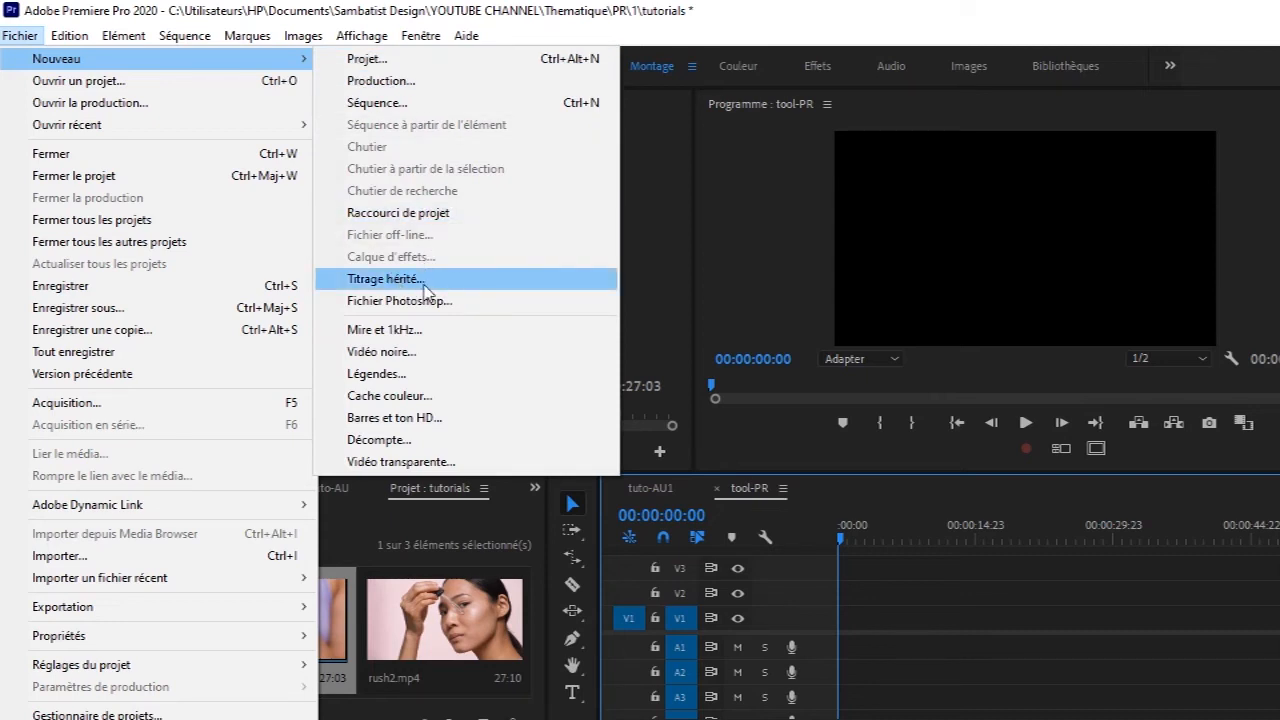
click(424, 289)
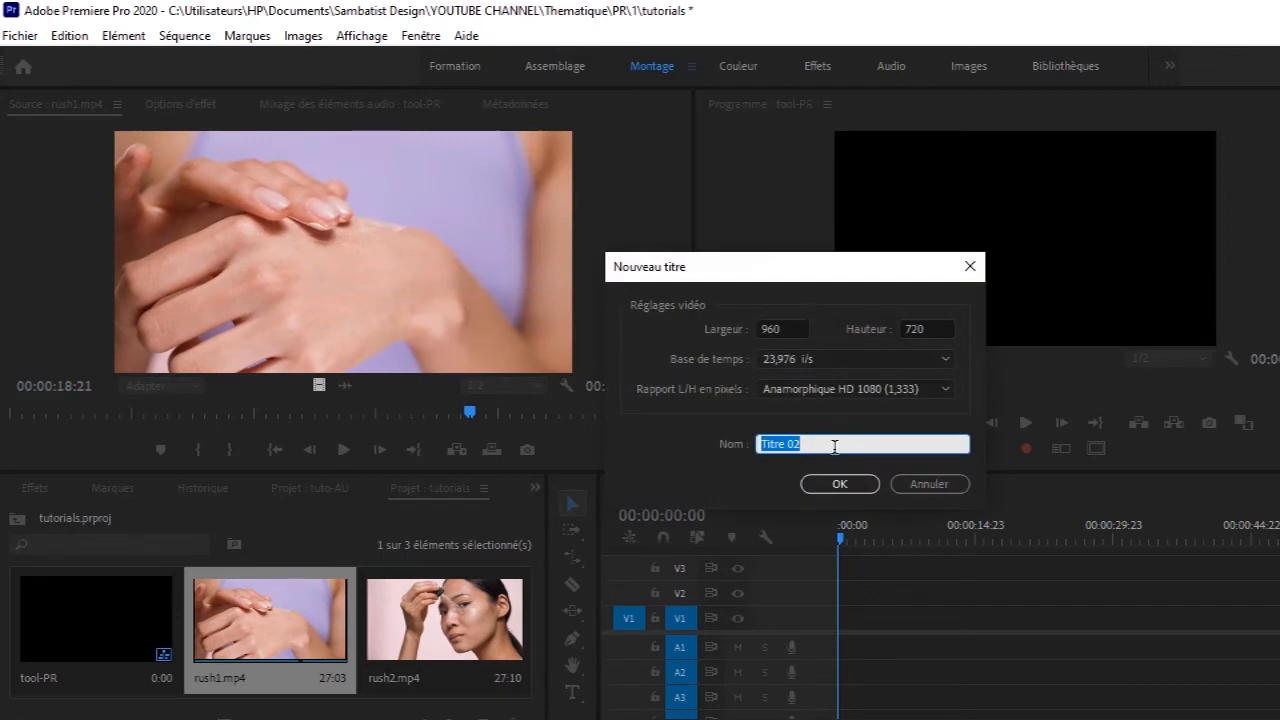
text(cercle)
click(846, 484)
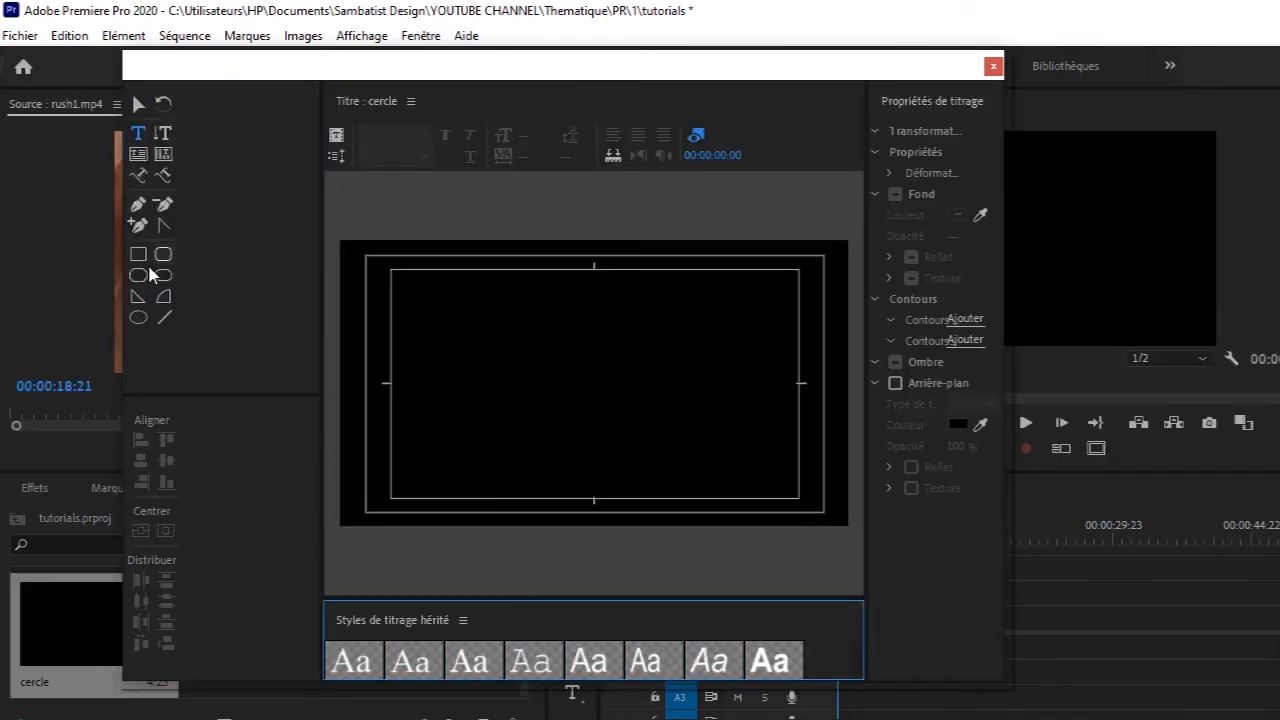
Draw a filled circle about 537 × 537 near the middle of the title frame with the Ellipse tool.
drag(723, 67, 708, 33)
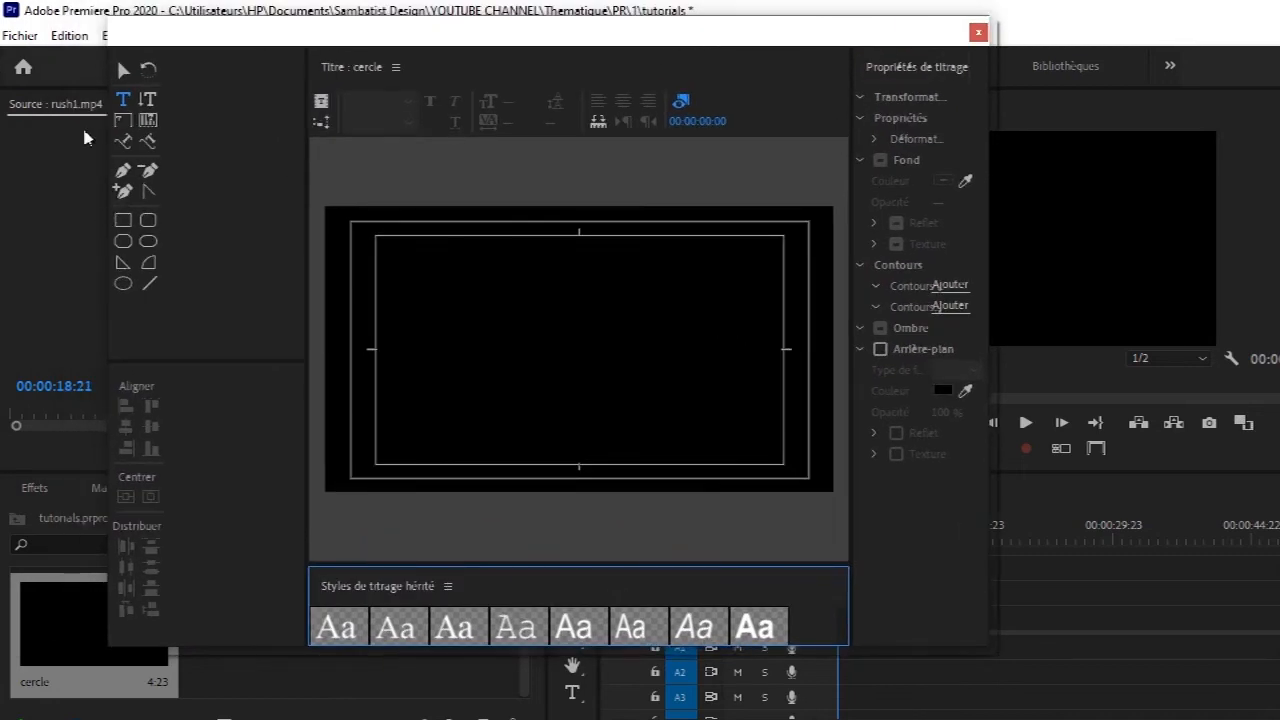
click(123, 283)
drag(474, 256, 712, 470)
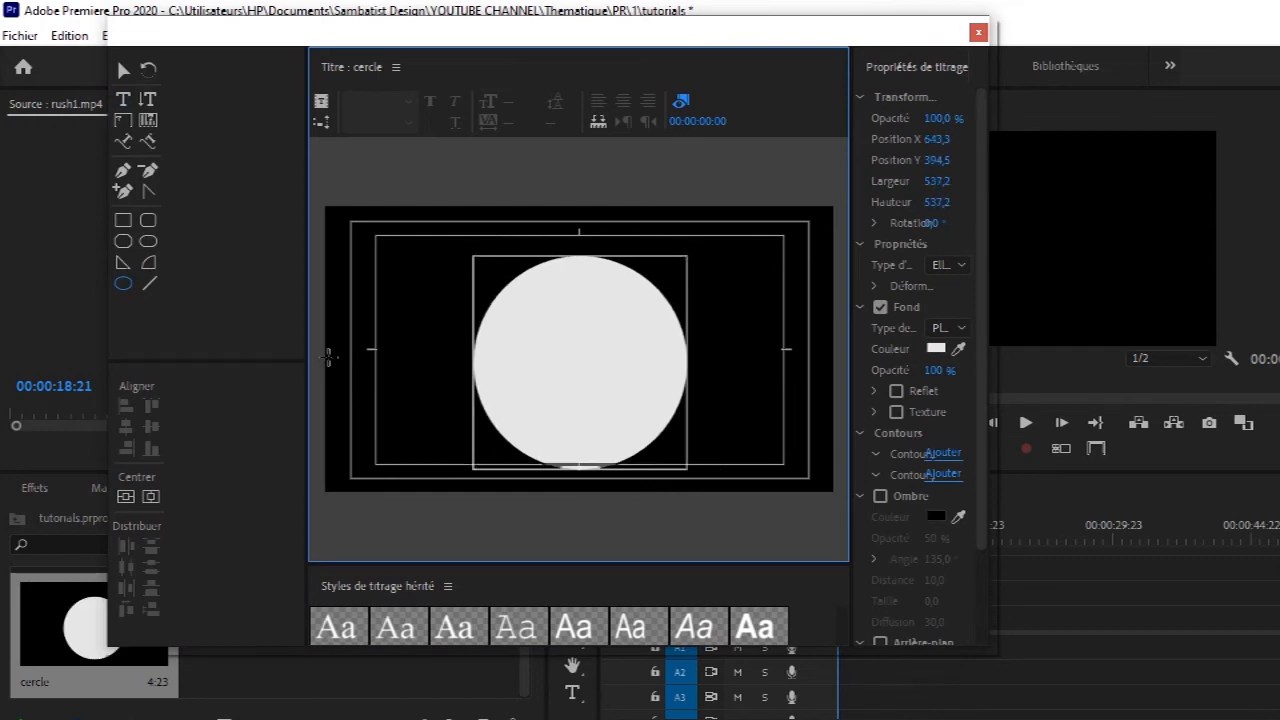
Change the circle's fill colour to red.
drag(306, 343, 195, 343)
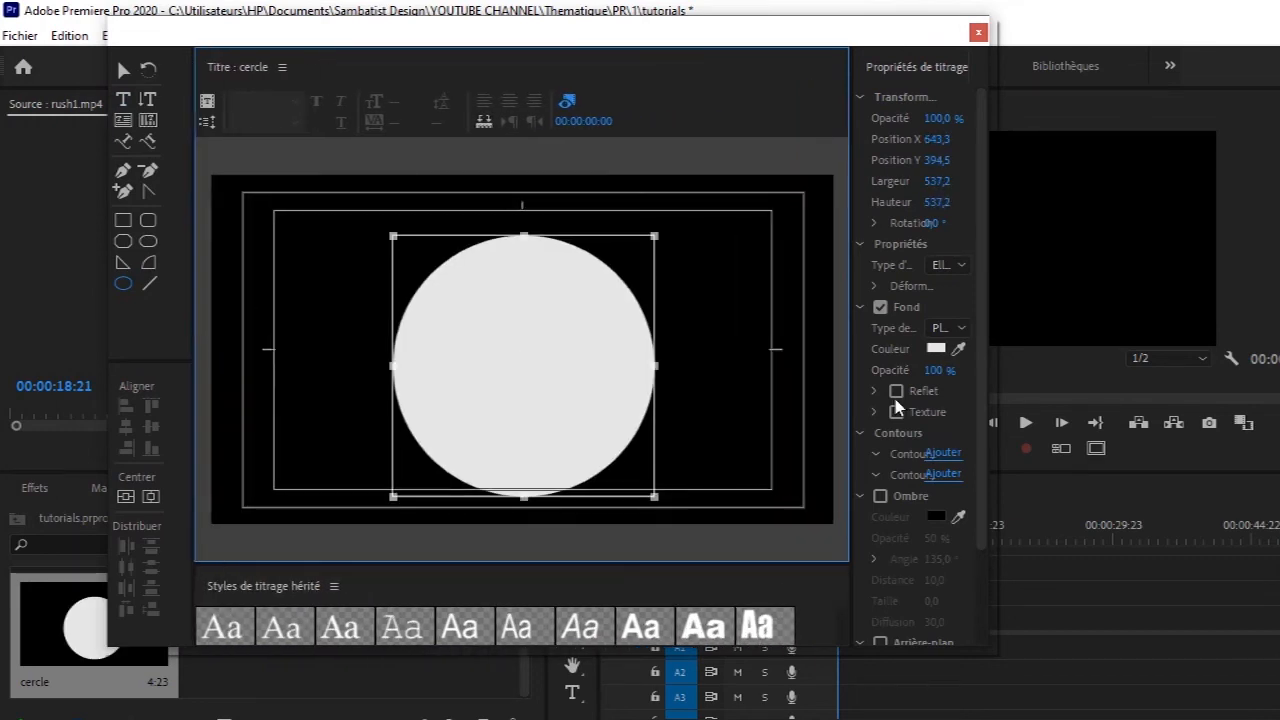
drag(850, 374, 791, 374)
click(911, 349)
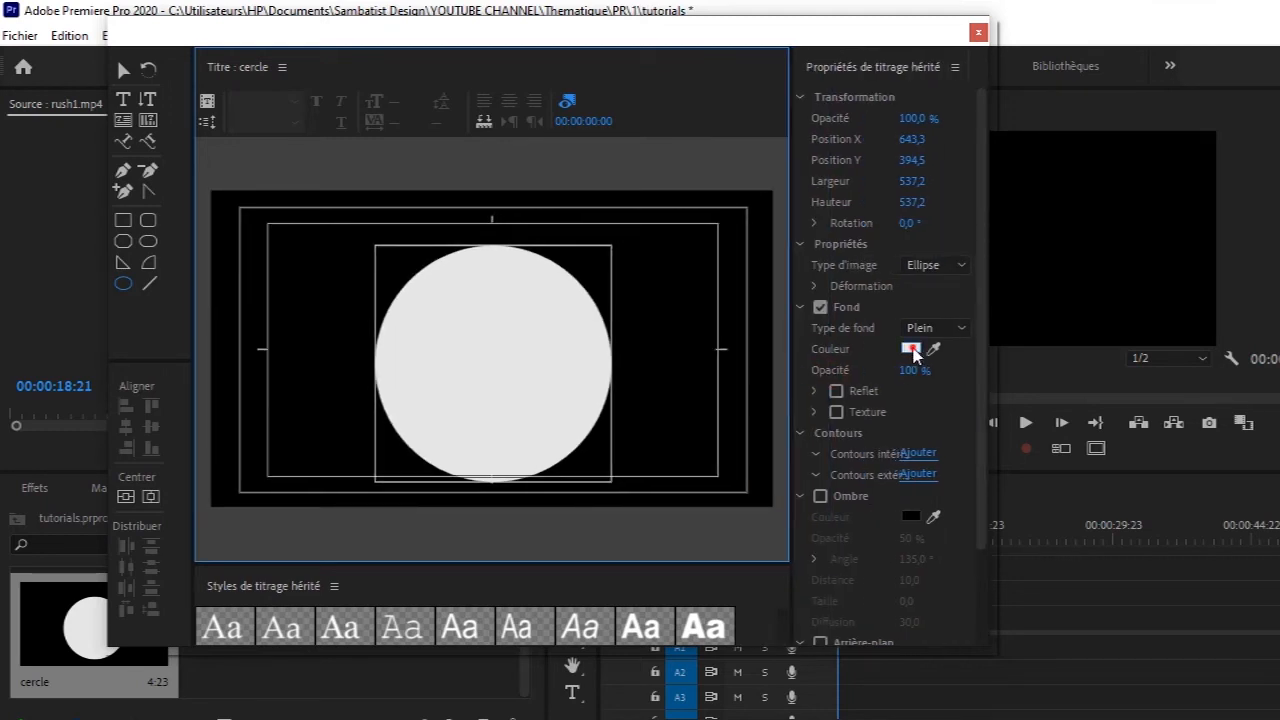
click(761, 399)
click(999, 205)
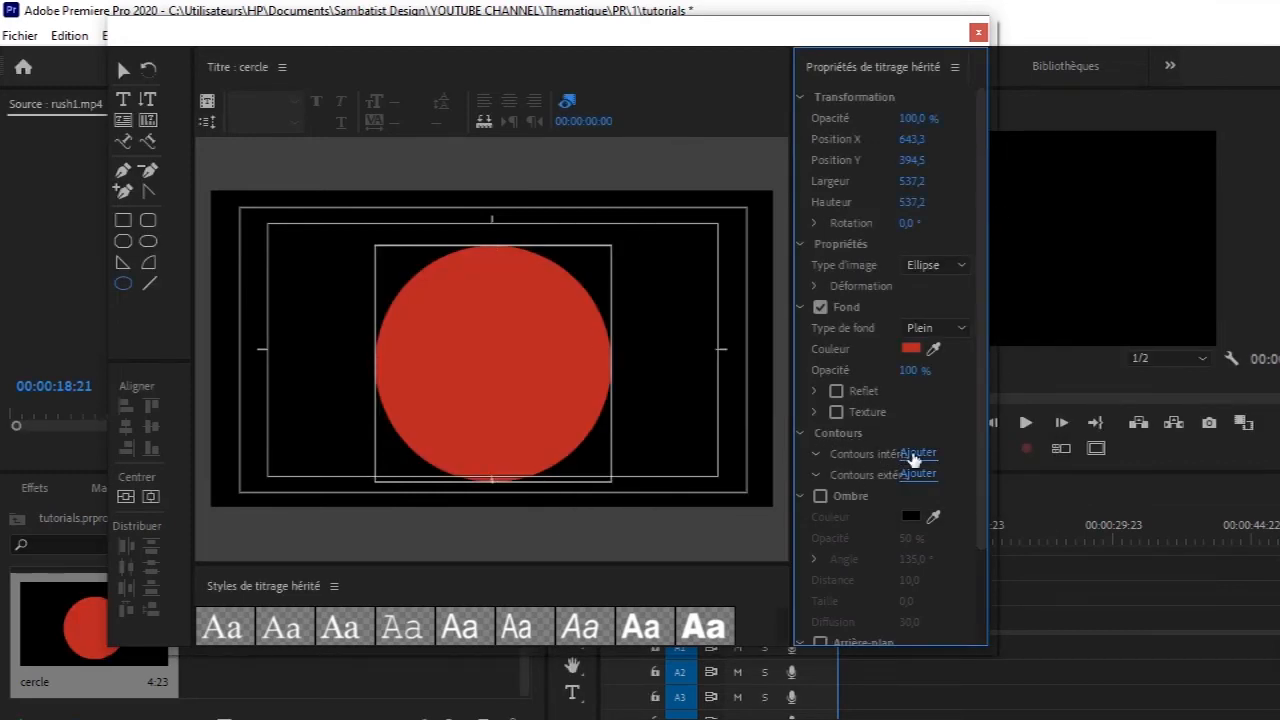
Add a light grey inner stroke to the circle and set its size to 48.
click(913, 456)
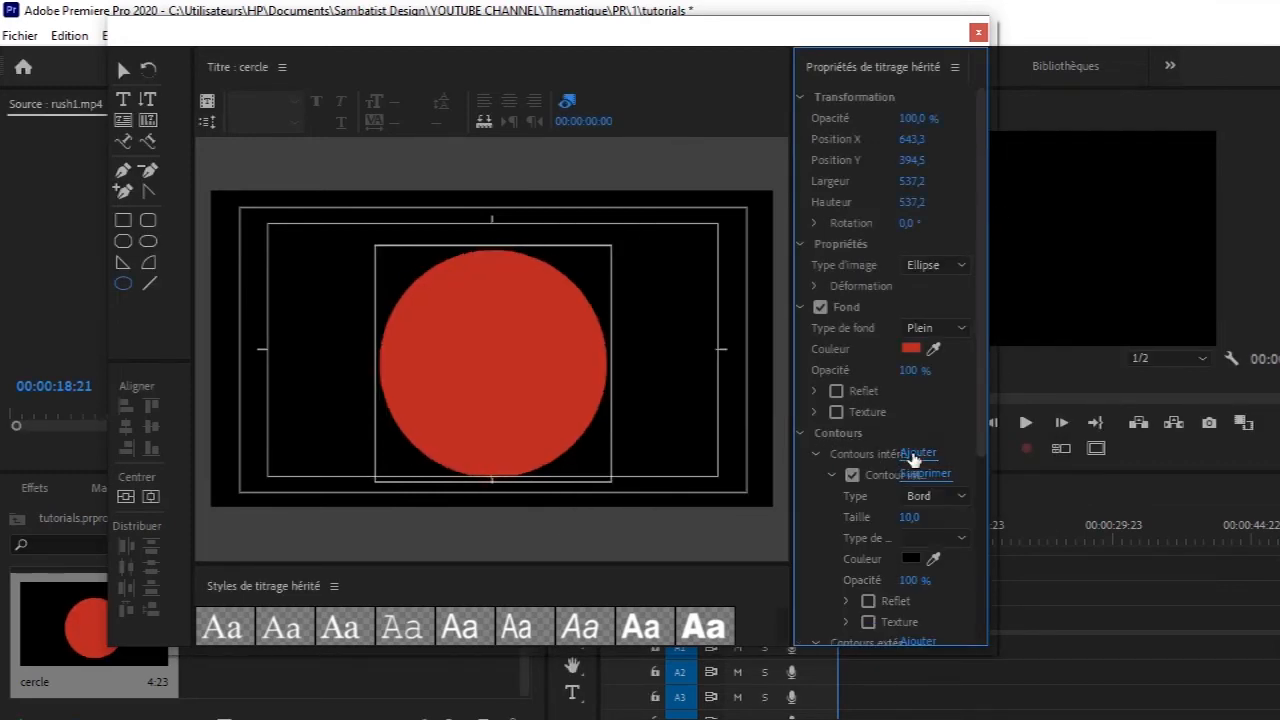
click(911, 559)
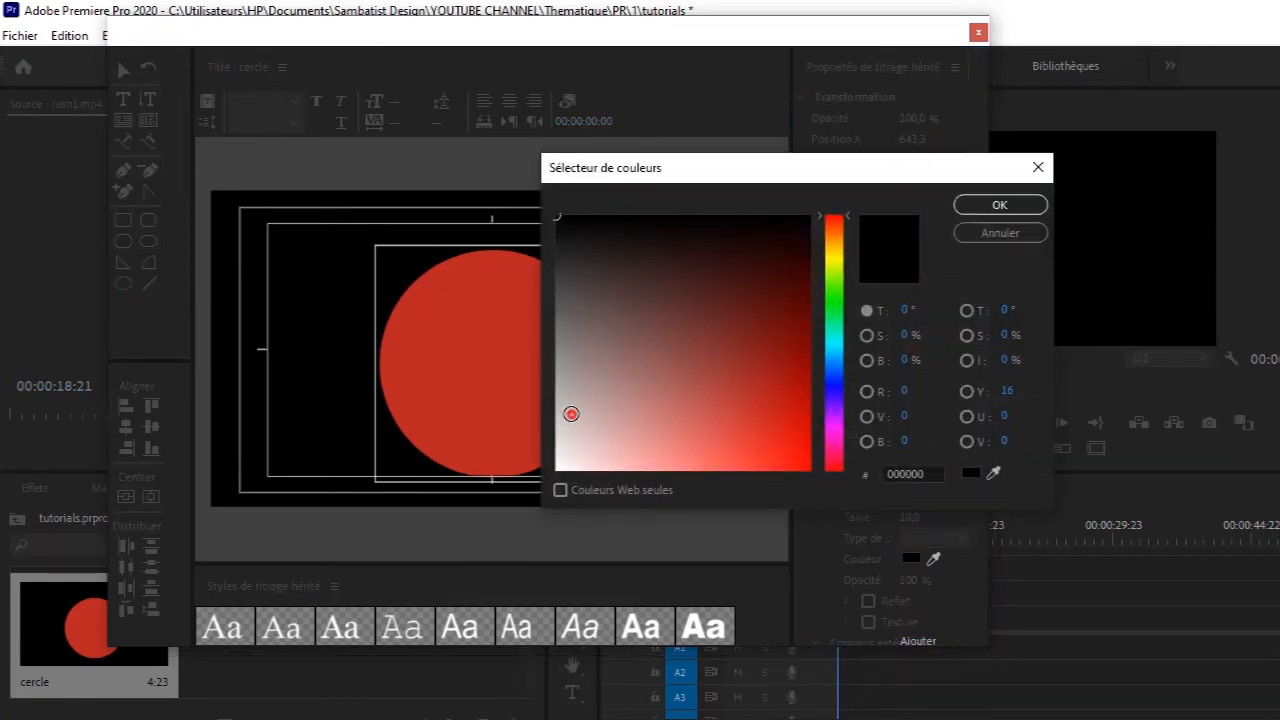
click(571, 414)
click(1003, 205)
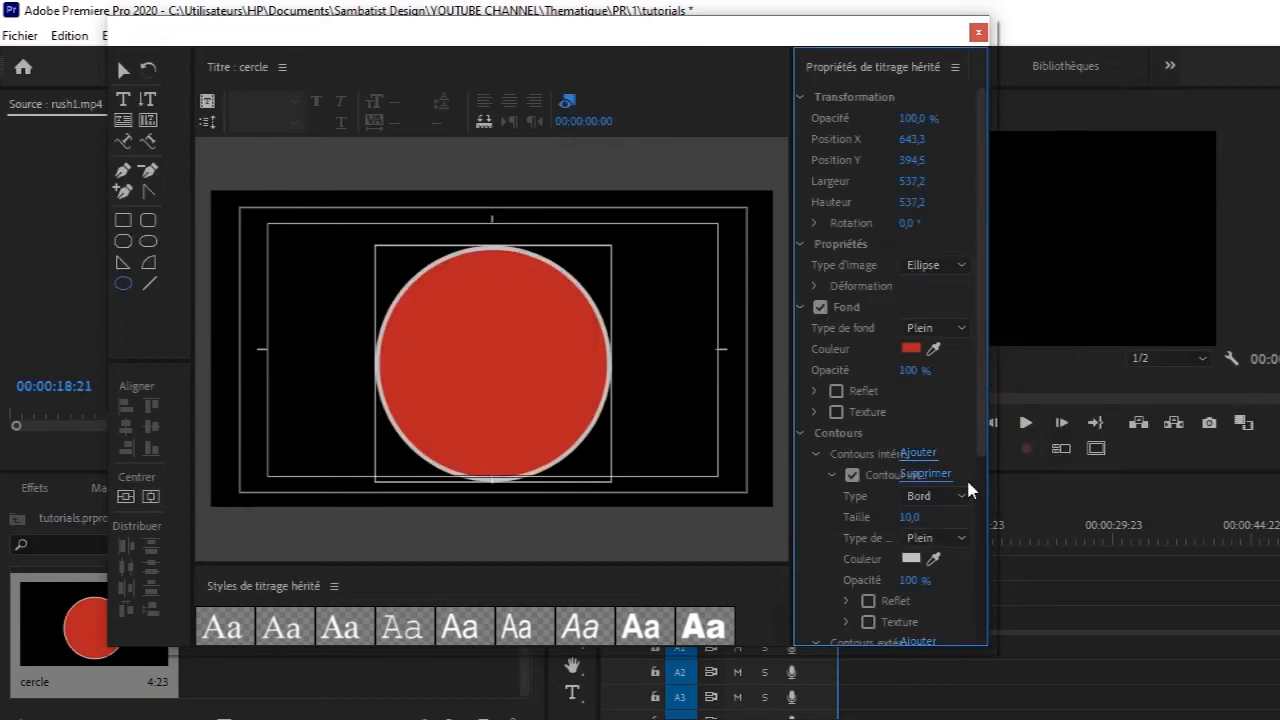
drag(909, 517, 947, 517)
click(631, 441)
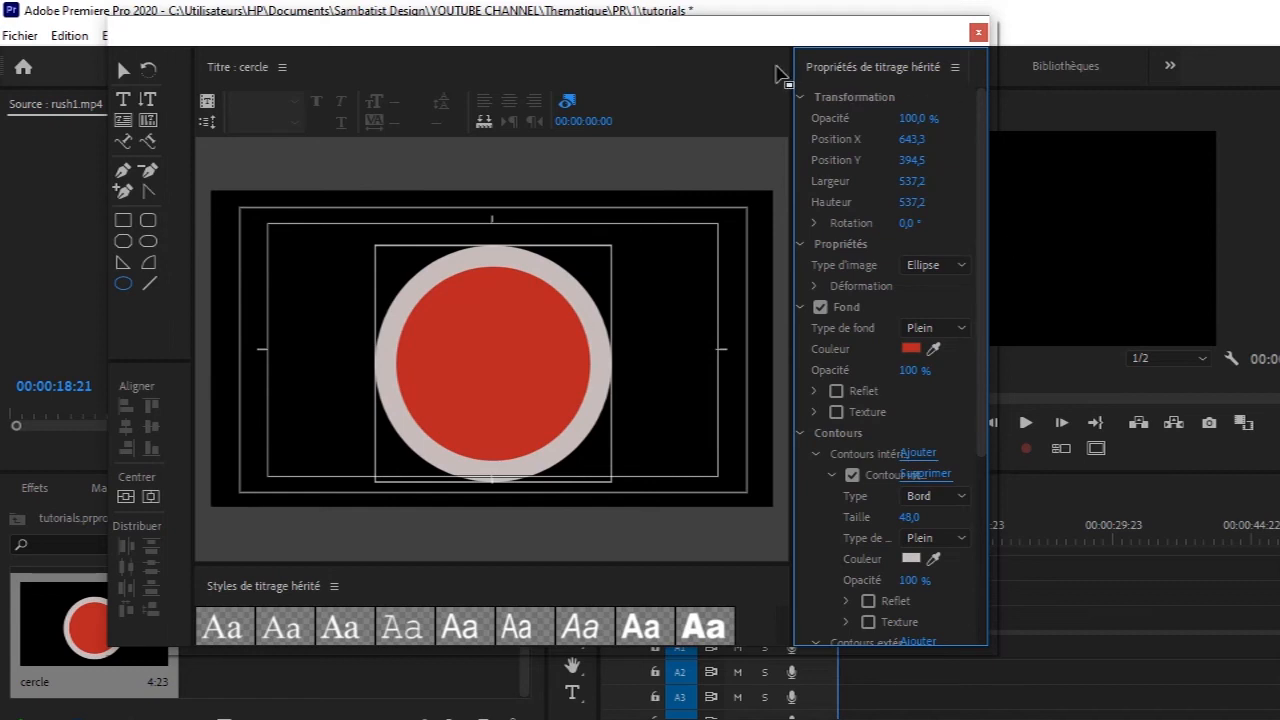
Move the circle to the upper-left corner of the title frame, at about X 245, Y 201.
drag(752, 52, 841, 54)
click(212, 76)
drag(692, 330, 506, 239)
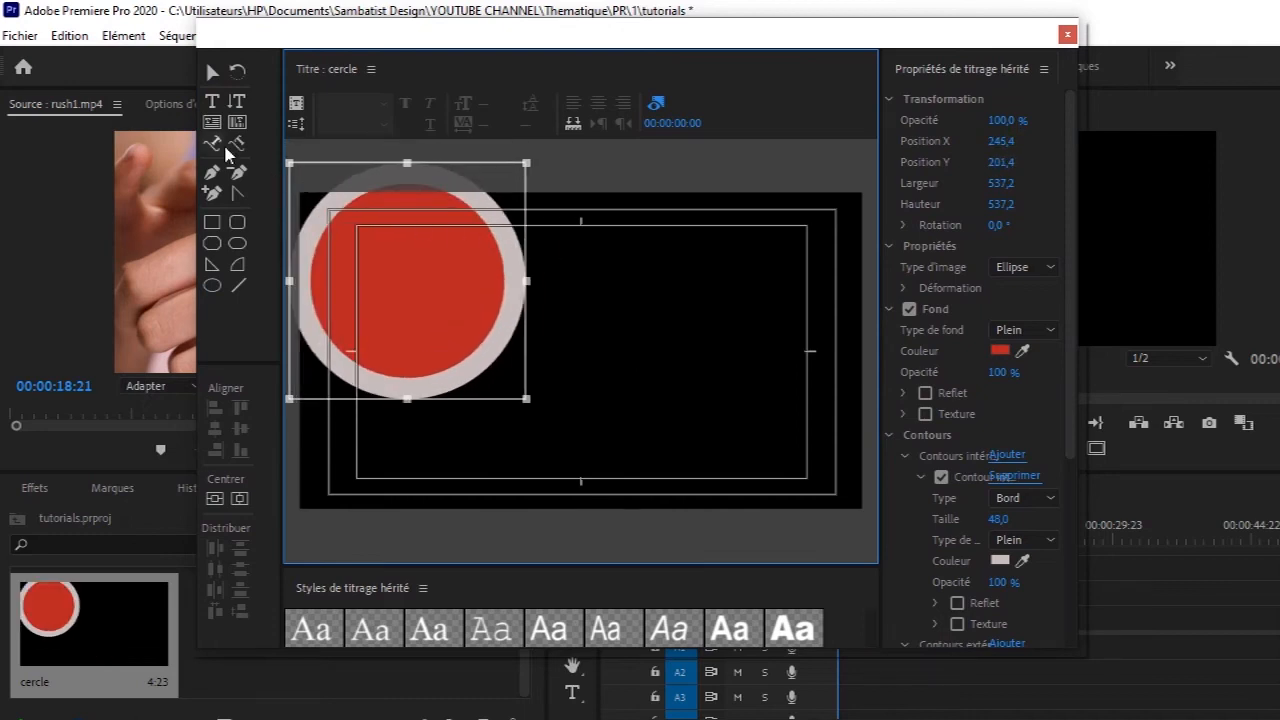
Draw a closed four-point shape about 287 × 332 in the right part of the frame with the Pen tool.
click(670, 258)
click(676, 399)
click(794, 296)
click(703, 258)
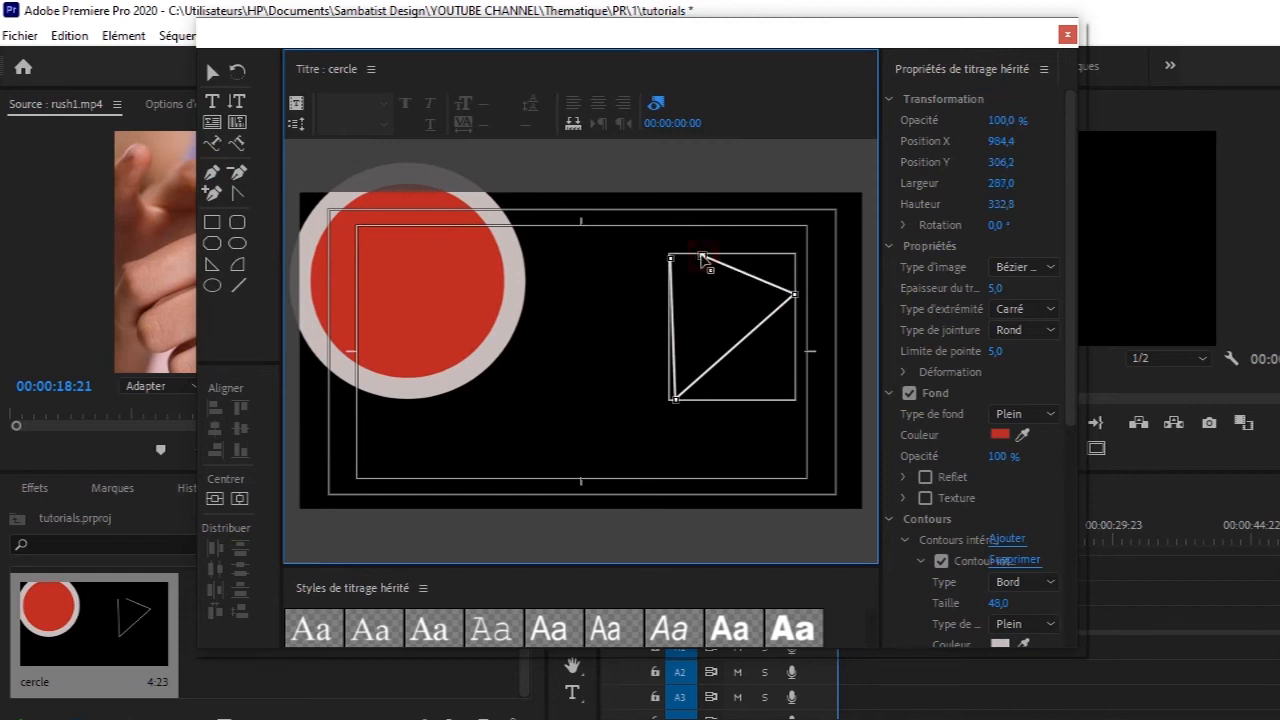
click(671, 259)
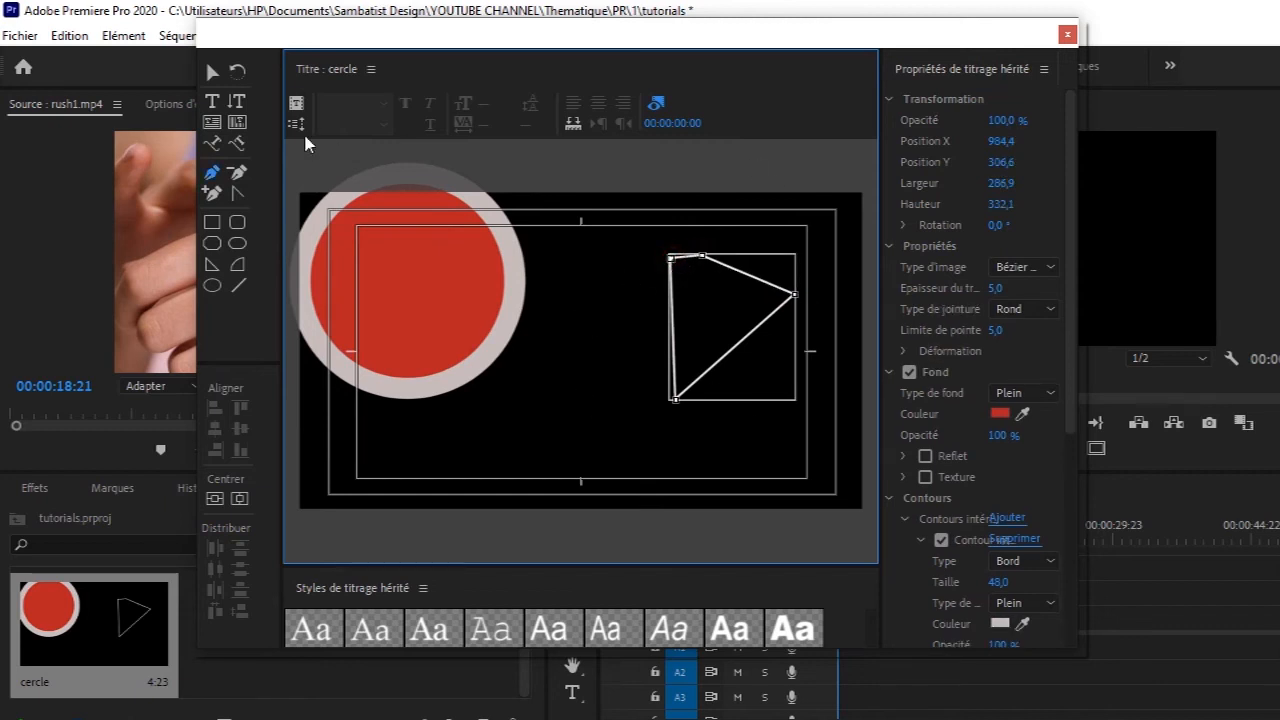
Add the text "hello" and move it between the circle and the pen-drawn shape.
click(211, 74)
click(212, 102)
click(480, 440)
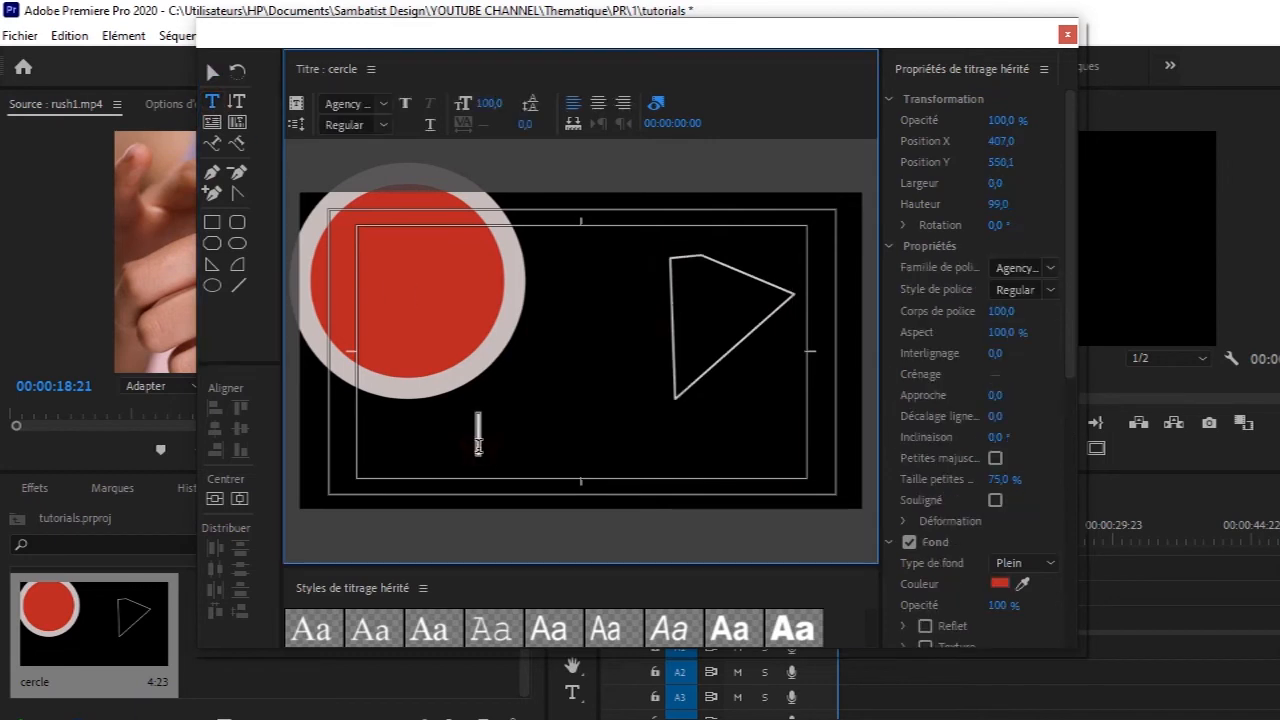
text(helloe)
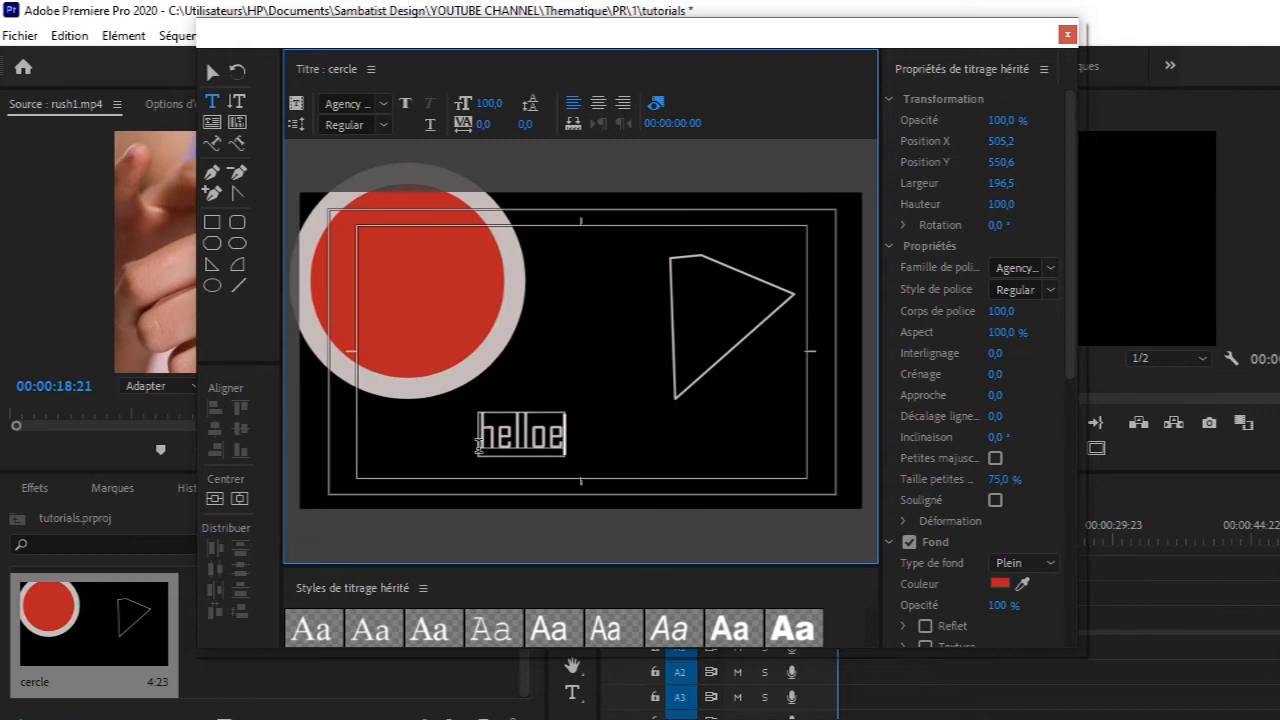
key(BackSpace)
click(212, 70)
drag(530, 447, 600, 322)
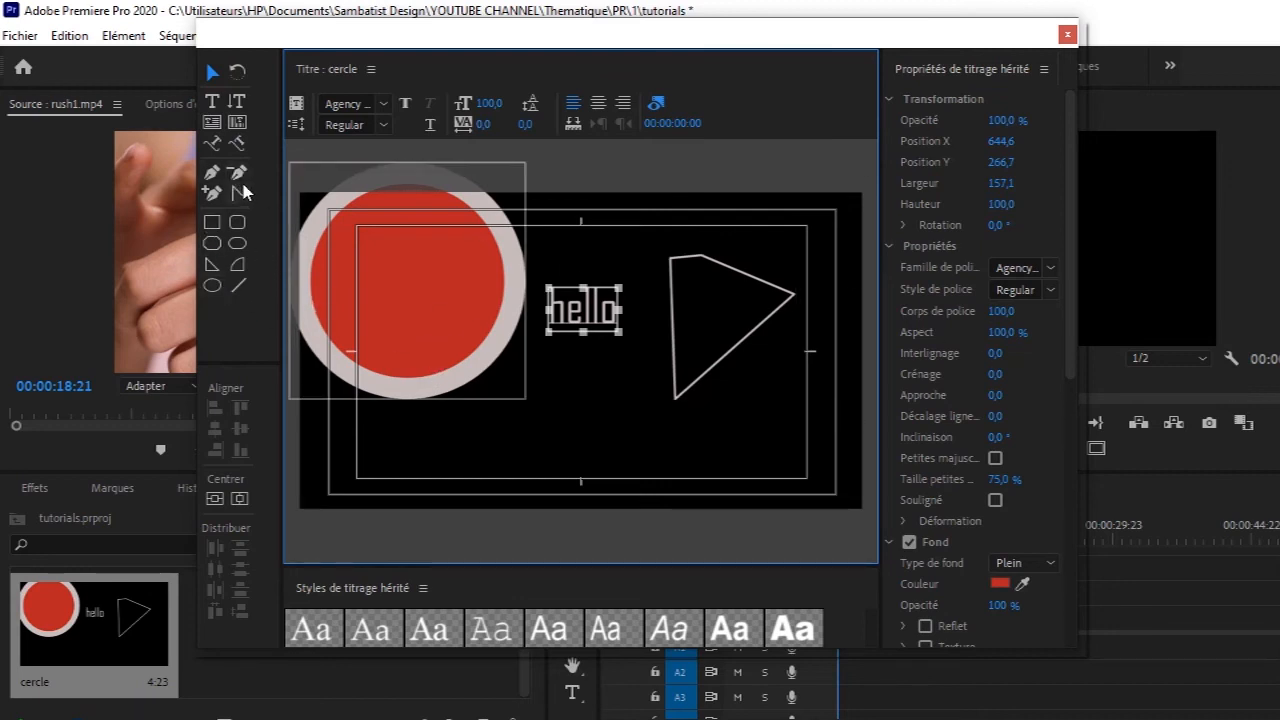
Draw a rounded rectangle about 274 × 212 below the "hello" text.
click(238, 223)
drag(507, 401, 630, 493)
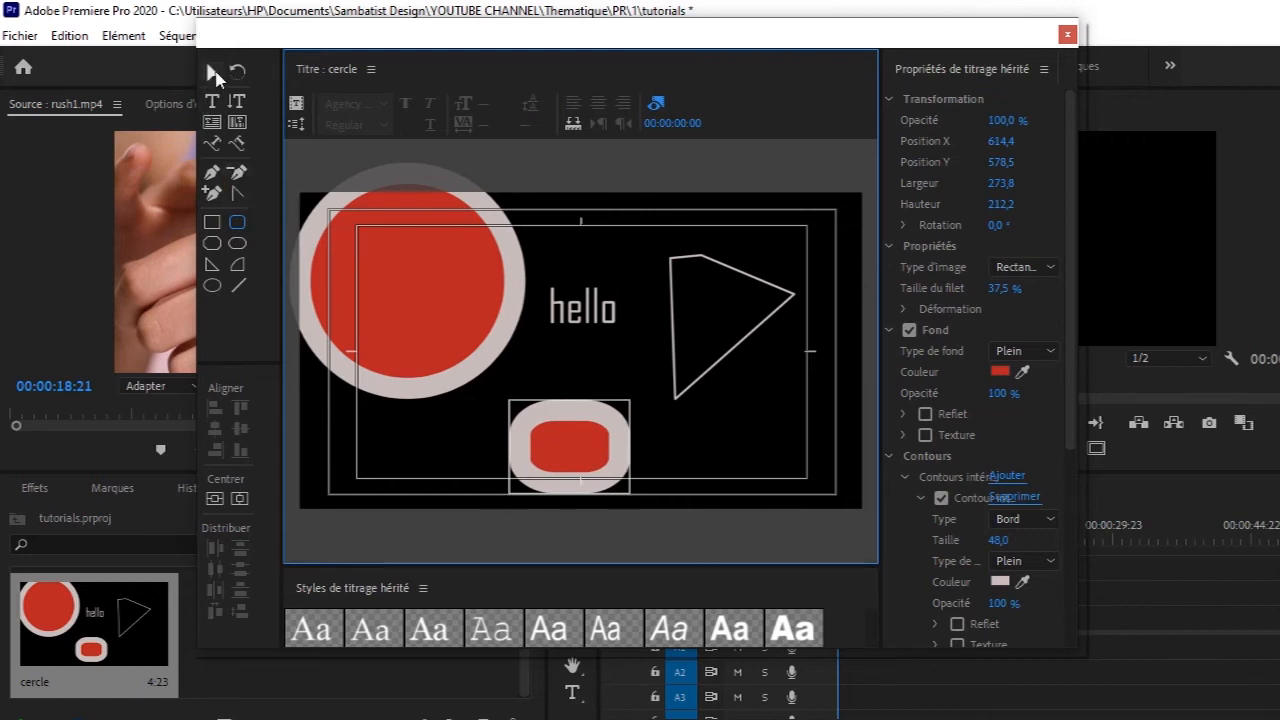
click(210, 75)
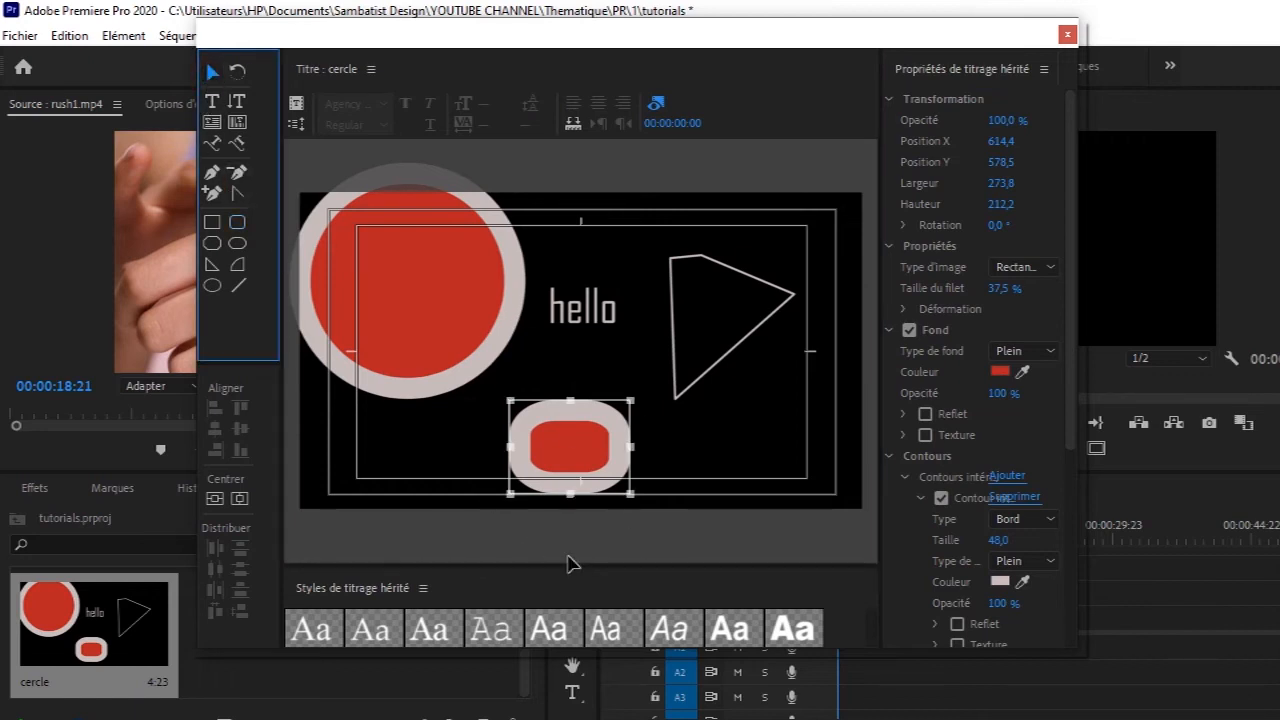
Place the finished cercle title on V1 at 00:00:00:00 and scrub the playhead through it to 00:00:01:20.
click(1067, 35)
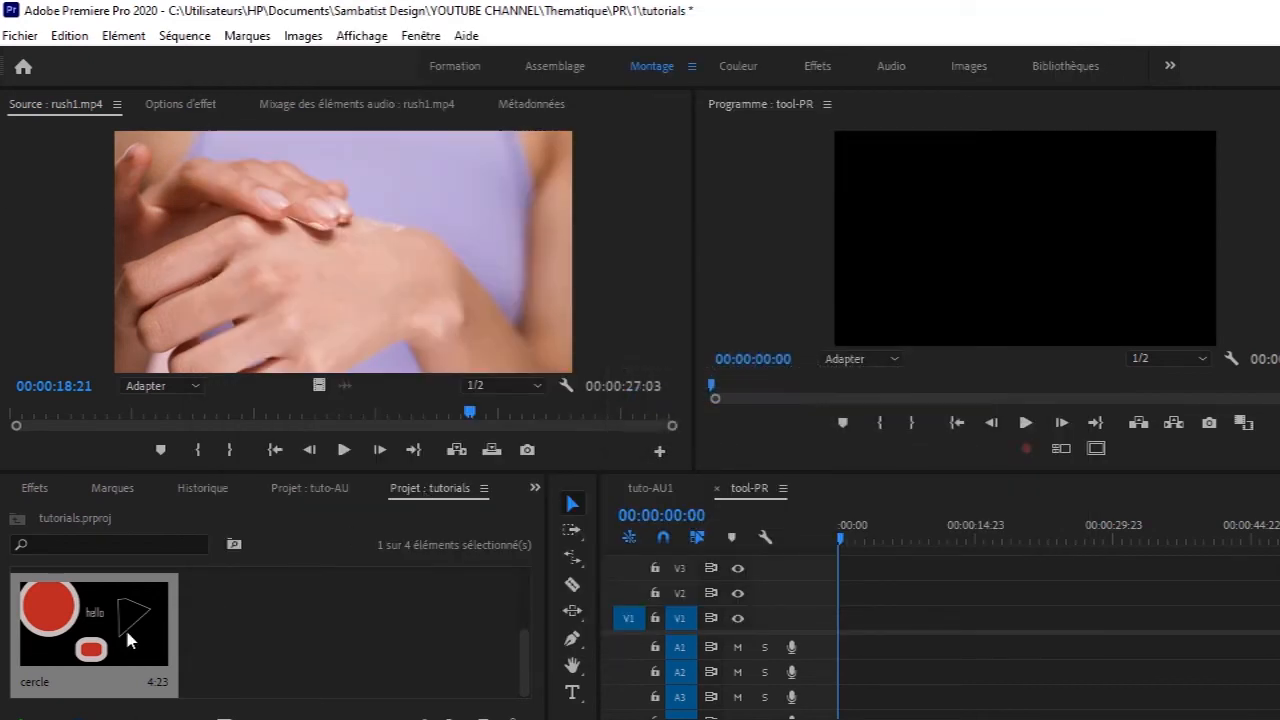
drag(126, 625, 845, 618)
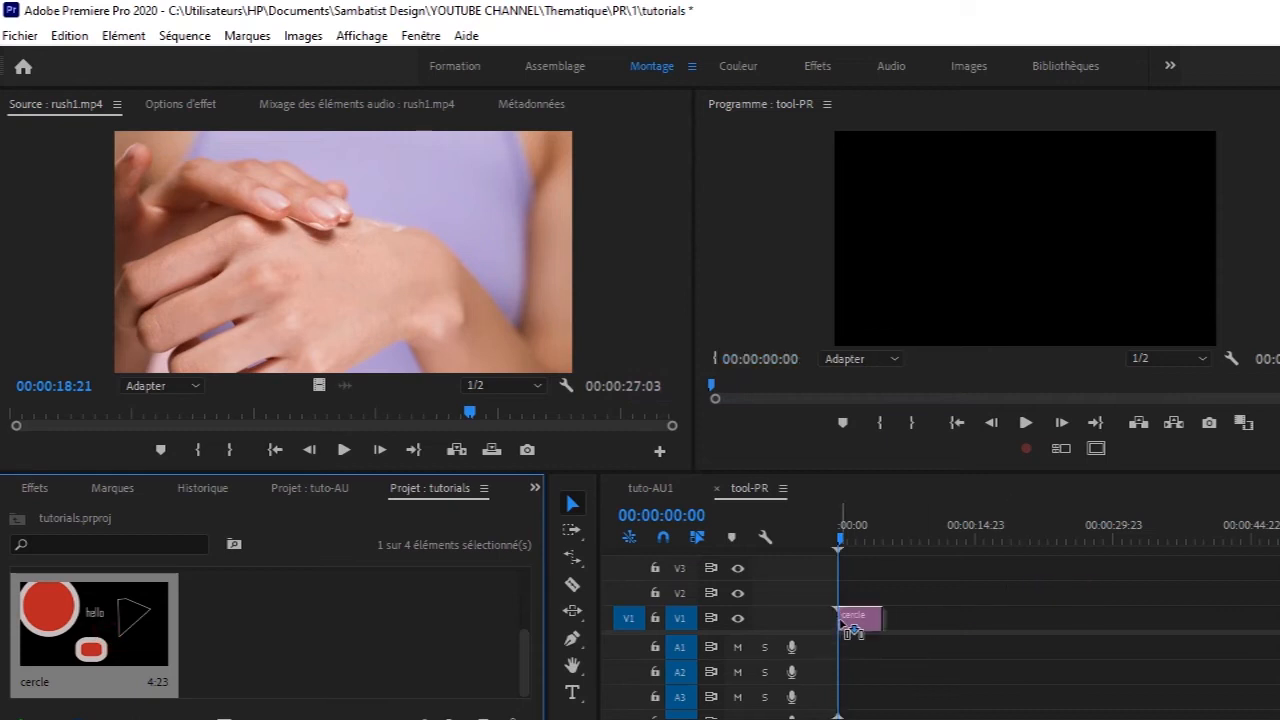
click(864, 624)
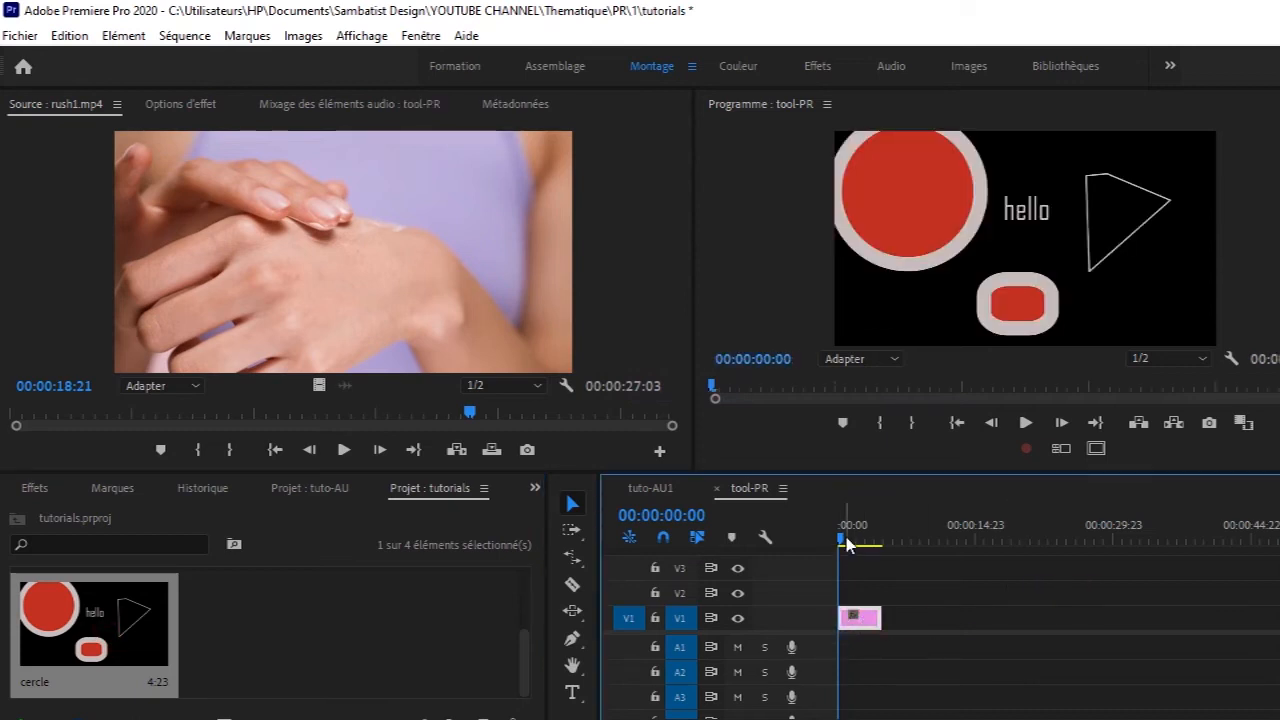
drag(843, 541, 866, 543)
drag(880, 543, 853, 552)
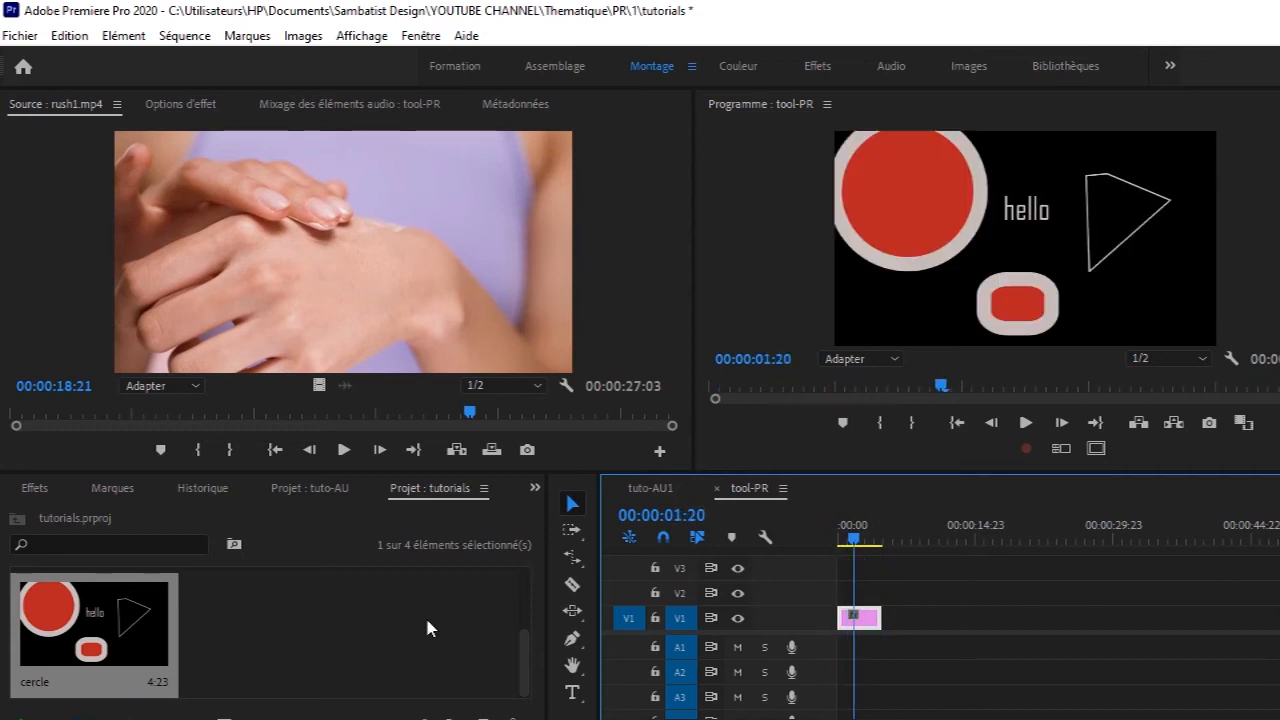
Create a new legacy title named titling with the default video settings.
click(20, 38)
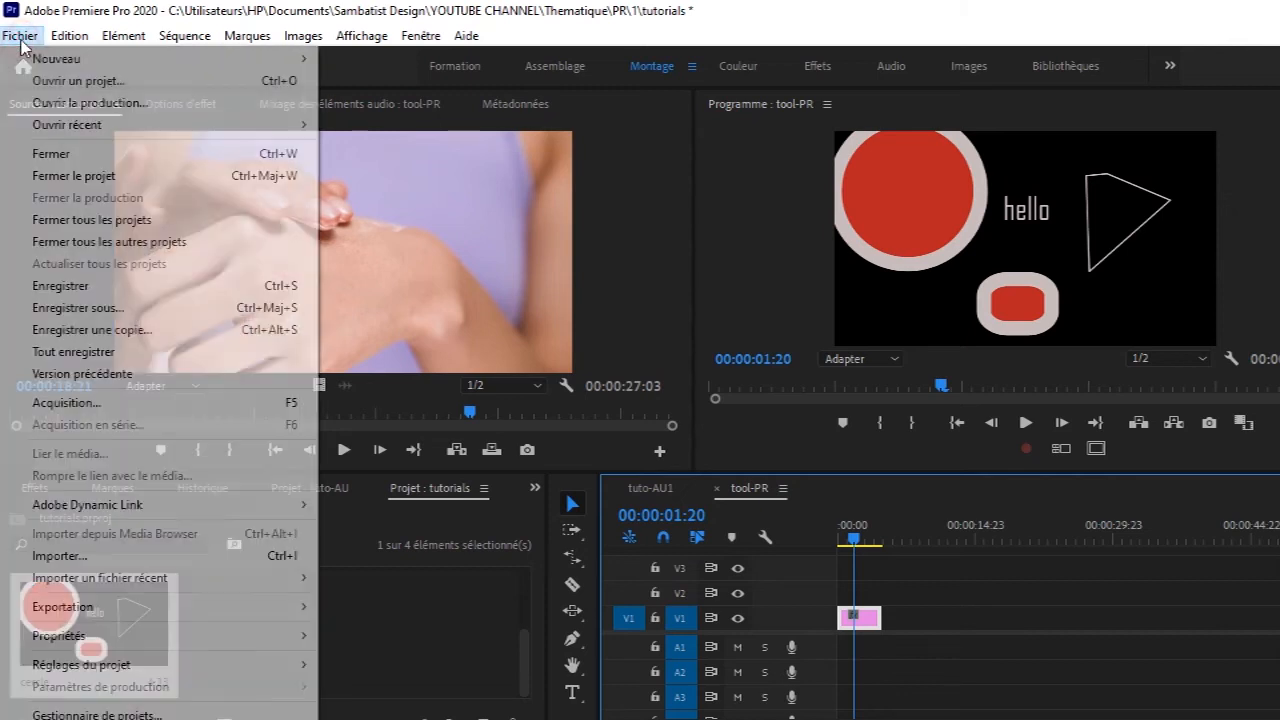
mouse_move(160, 59)
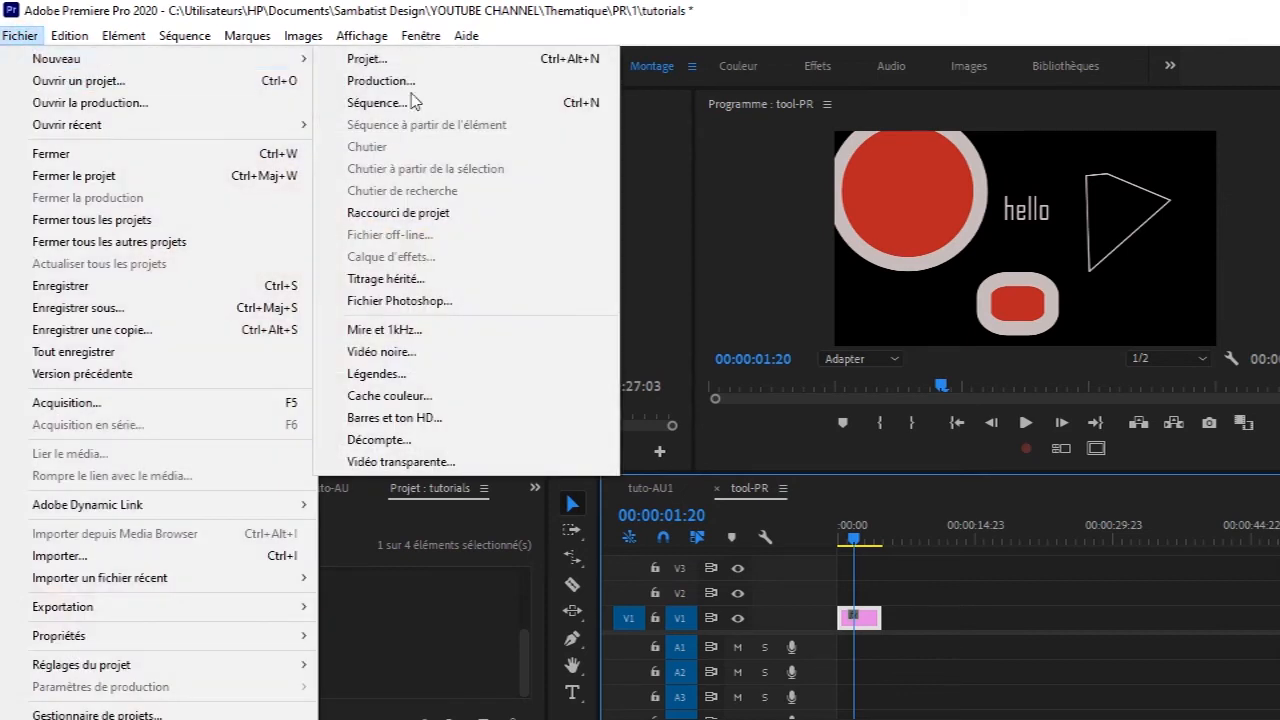
click(437, 282)
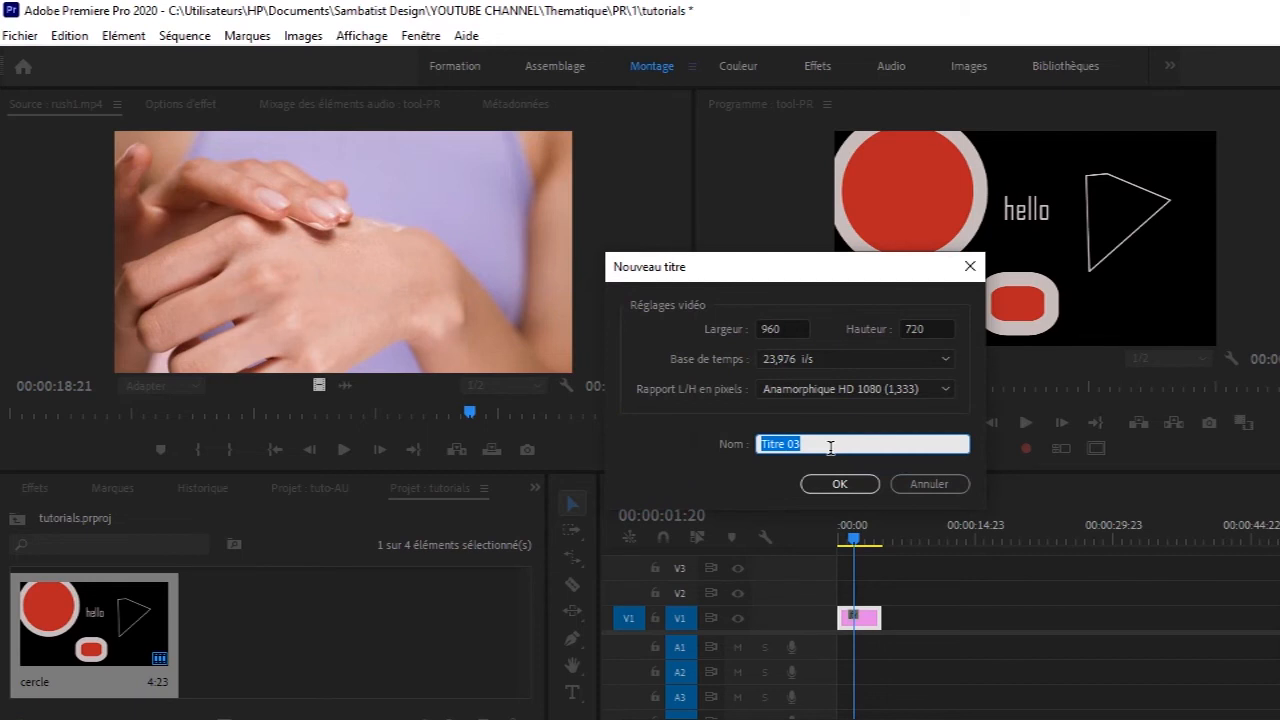
text(tit)
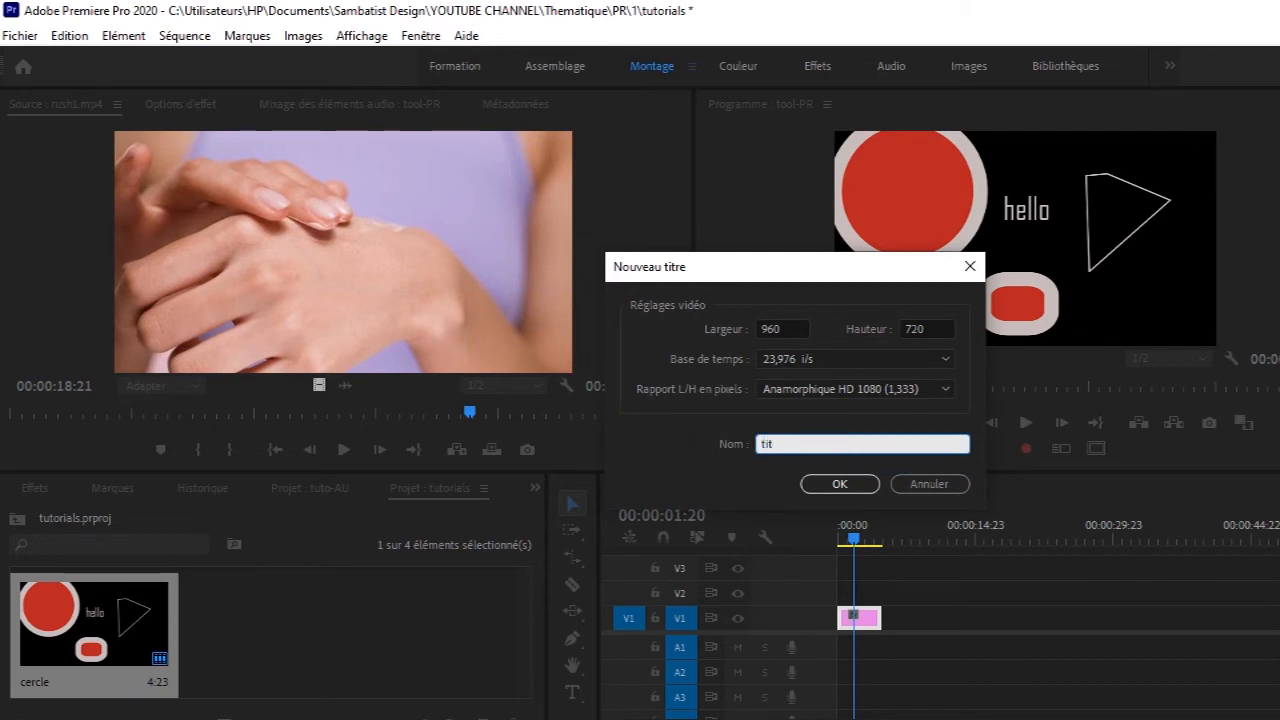
text(ling)
click(847, 486)
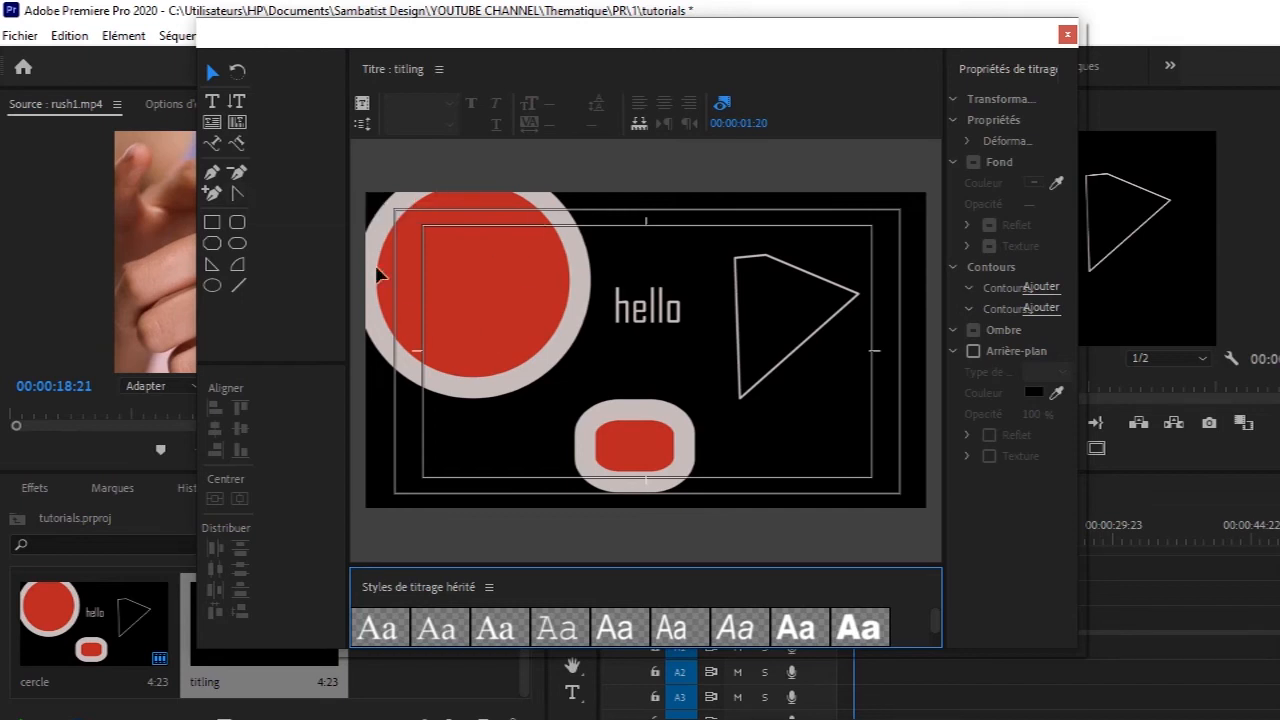
Add the text "CS6 version" near the lower edge of the red circle in the titling frame.
click(211, 101)
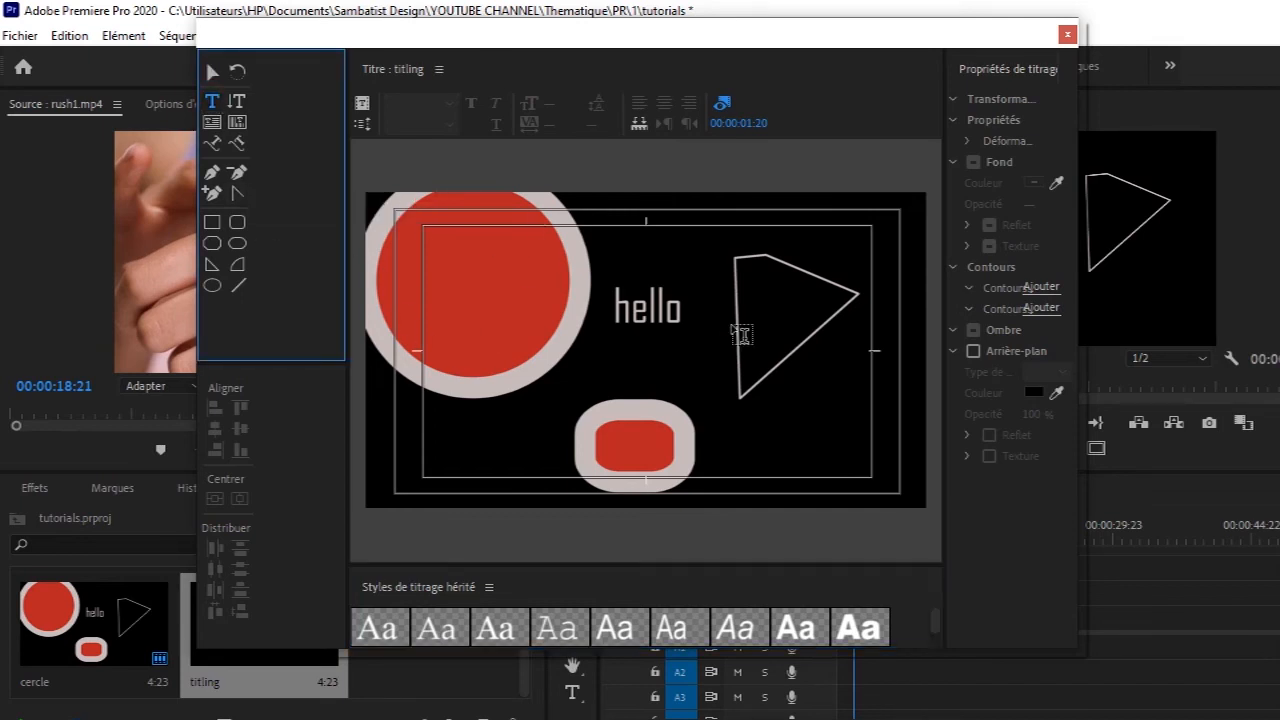
click(444, 408)
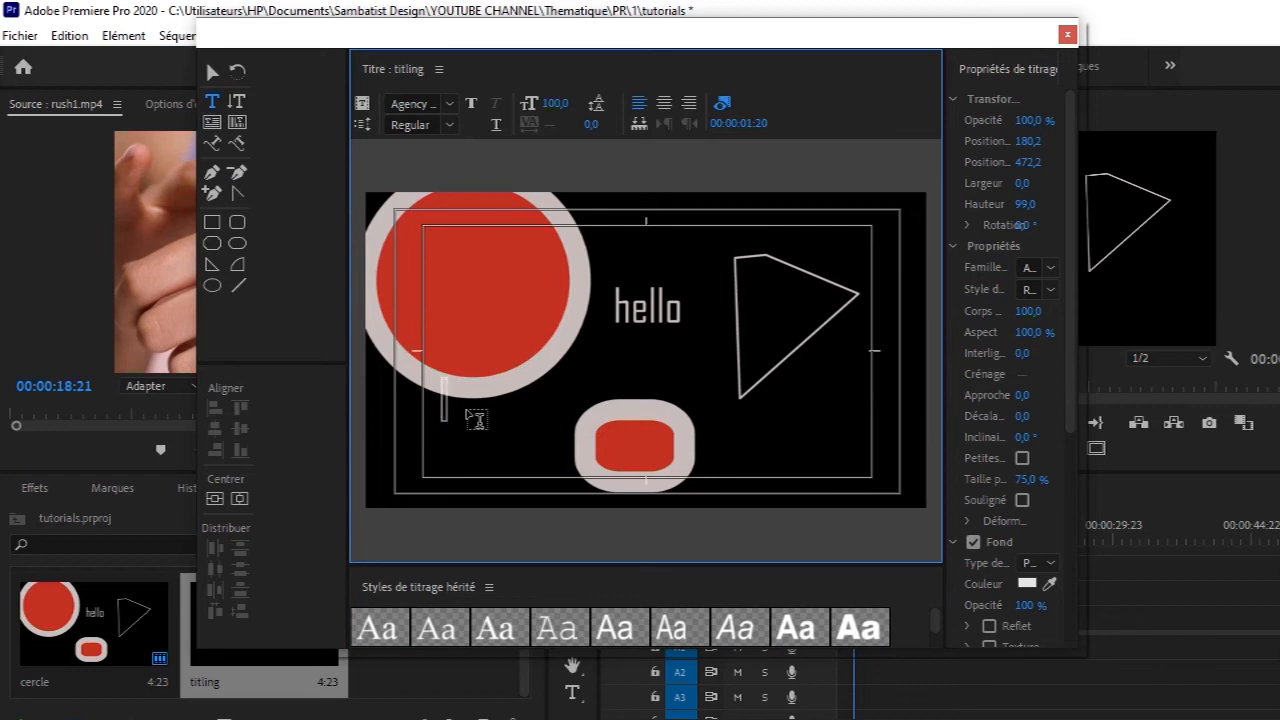
text(CS)
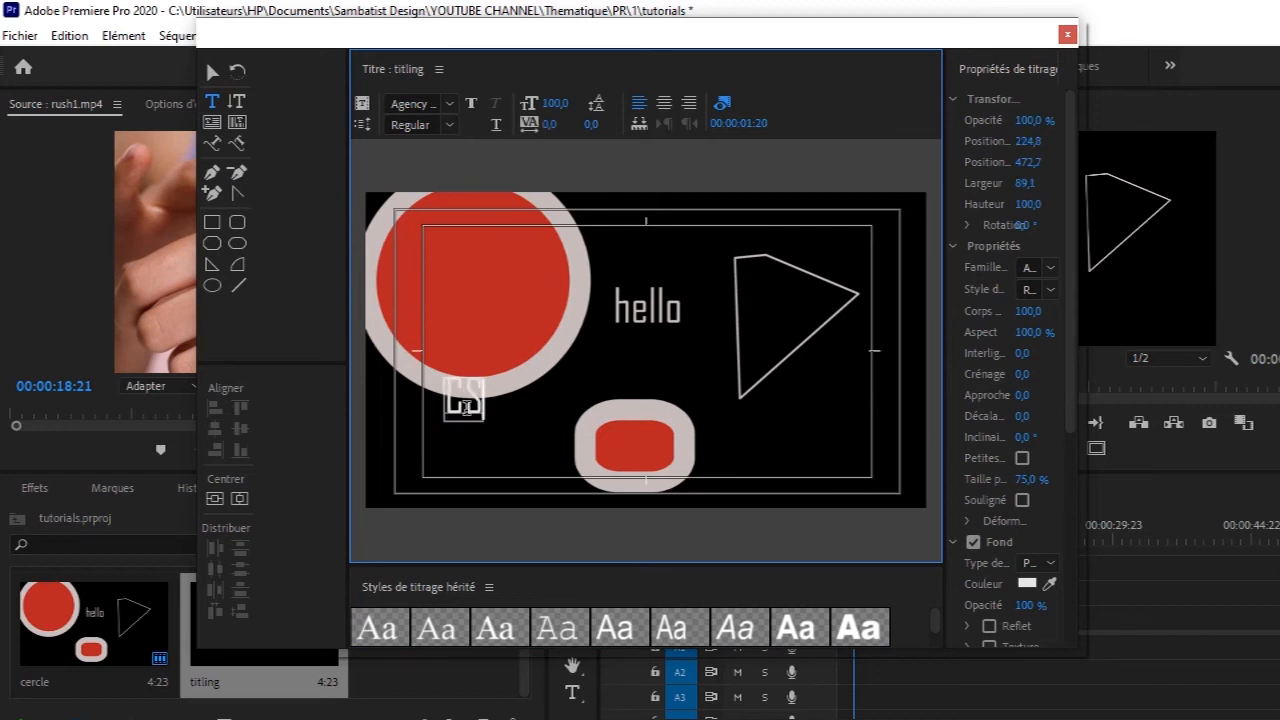
text(I)
key(BackSpace)
text(6)
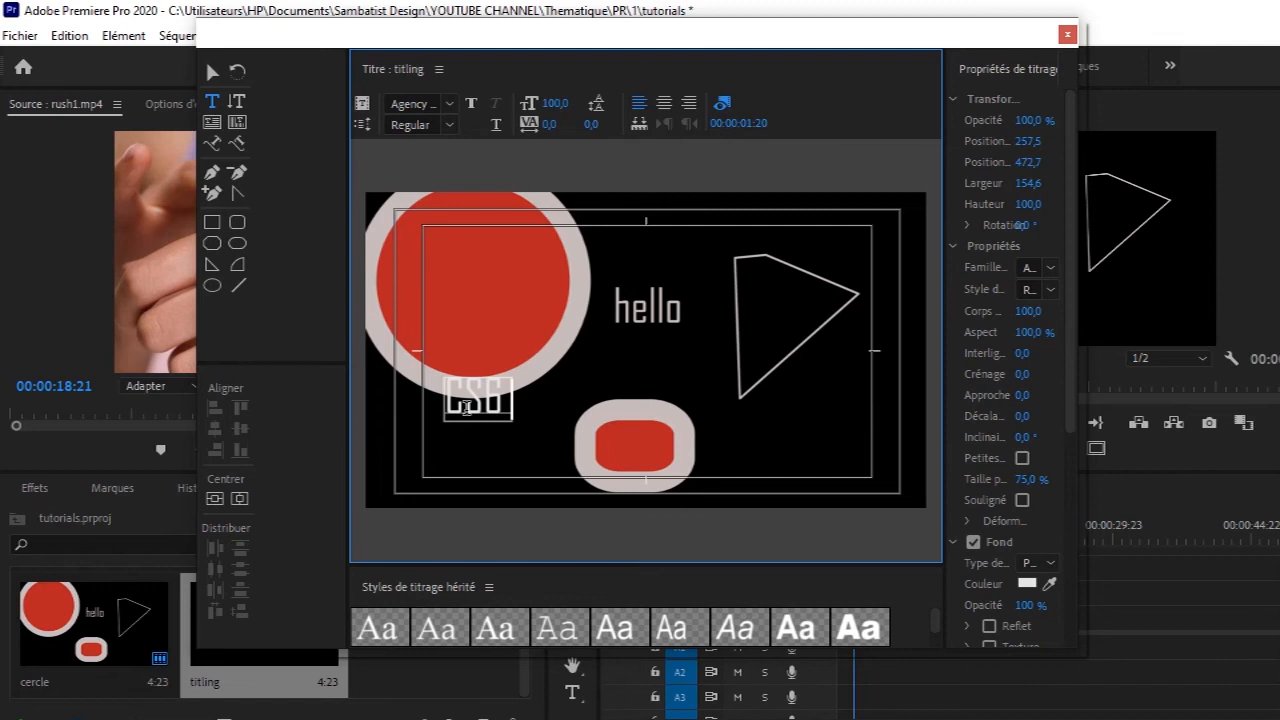
text( version)
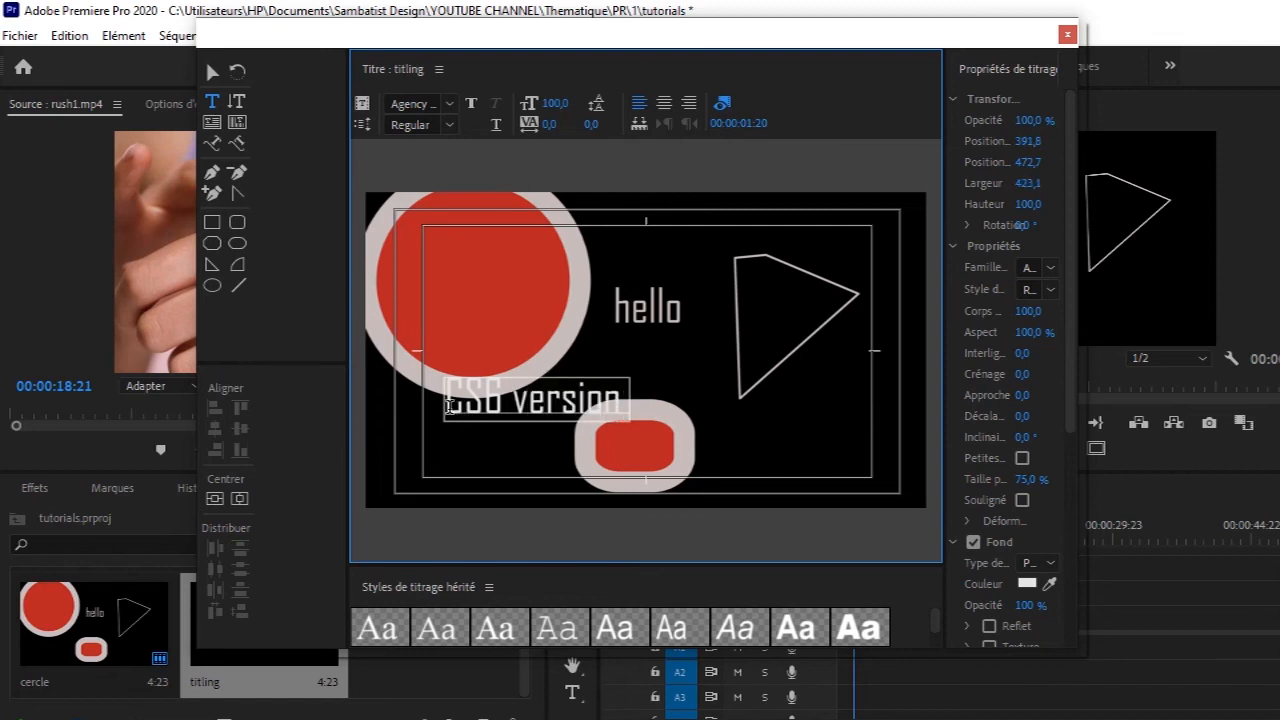
Extend the text to "for CS6 version you can use it" and add a second line reading "pour les versions cs6".
click(449, 407)
text(for)
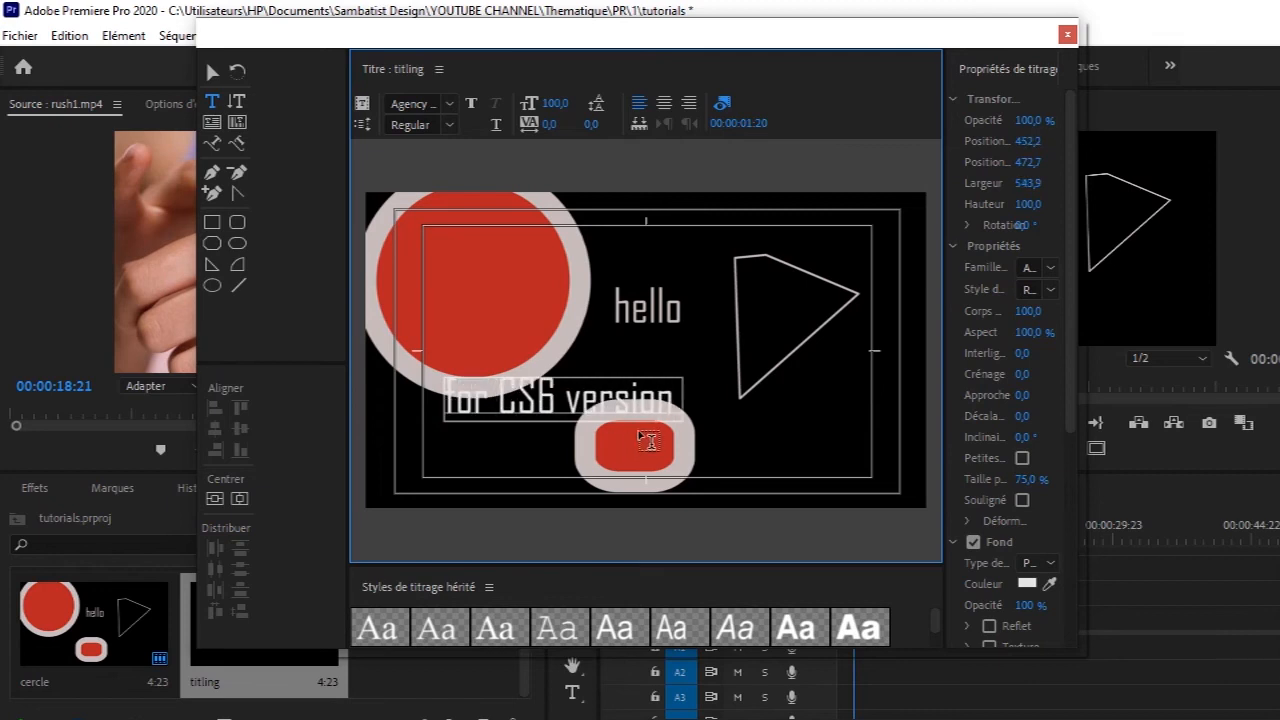
click(676, 401)
text(y)
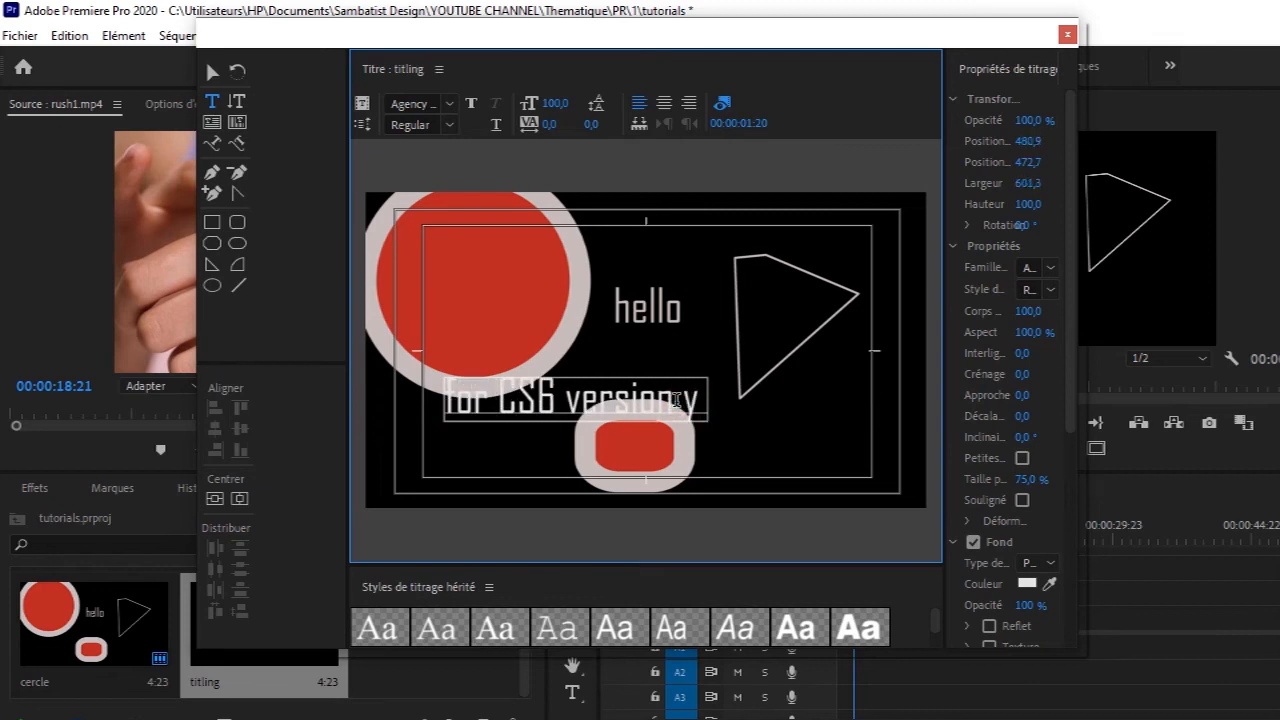
text(ou c an)
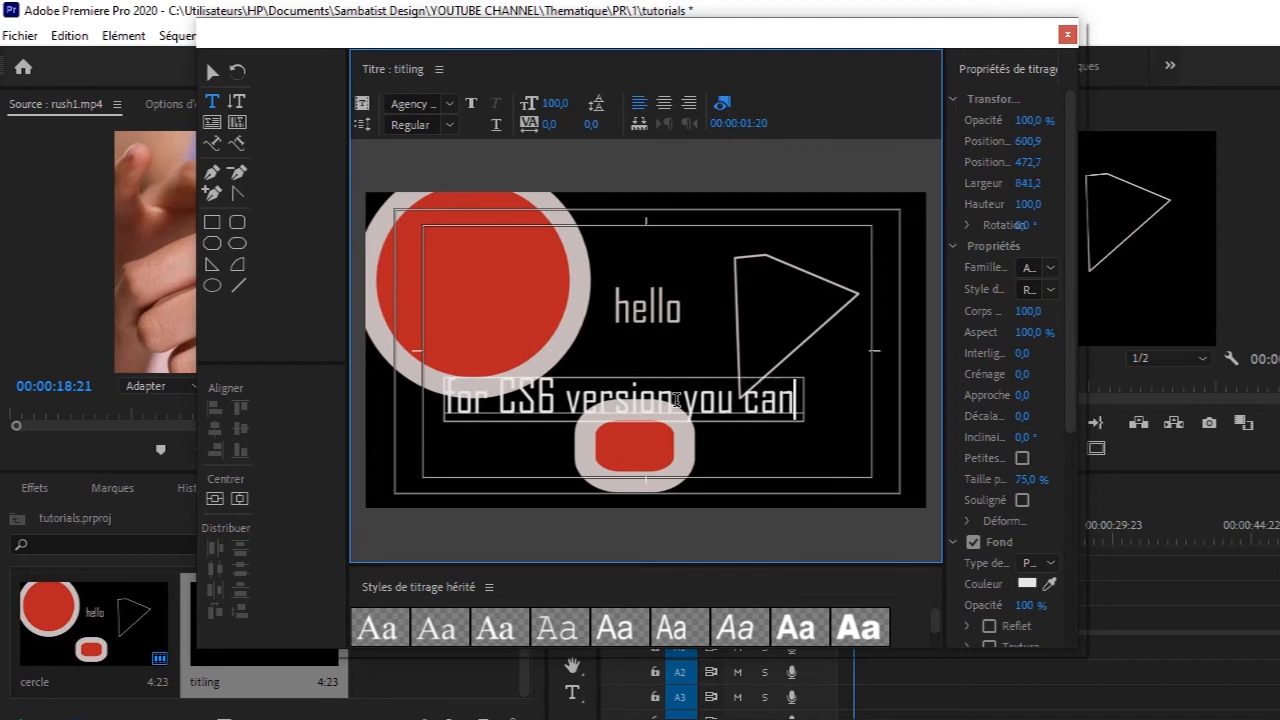
text( use it)
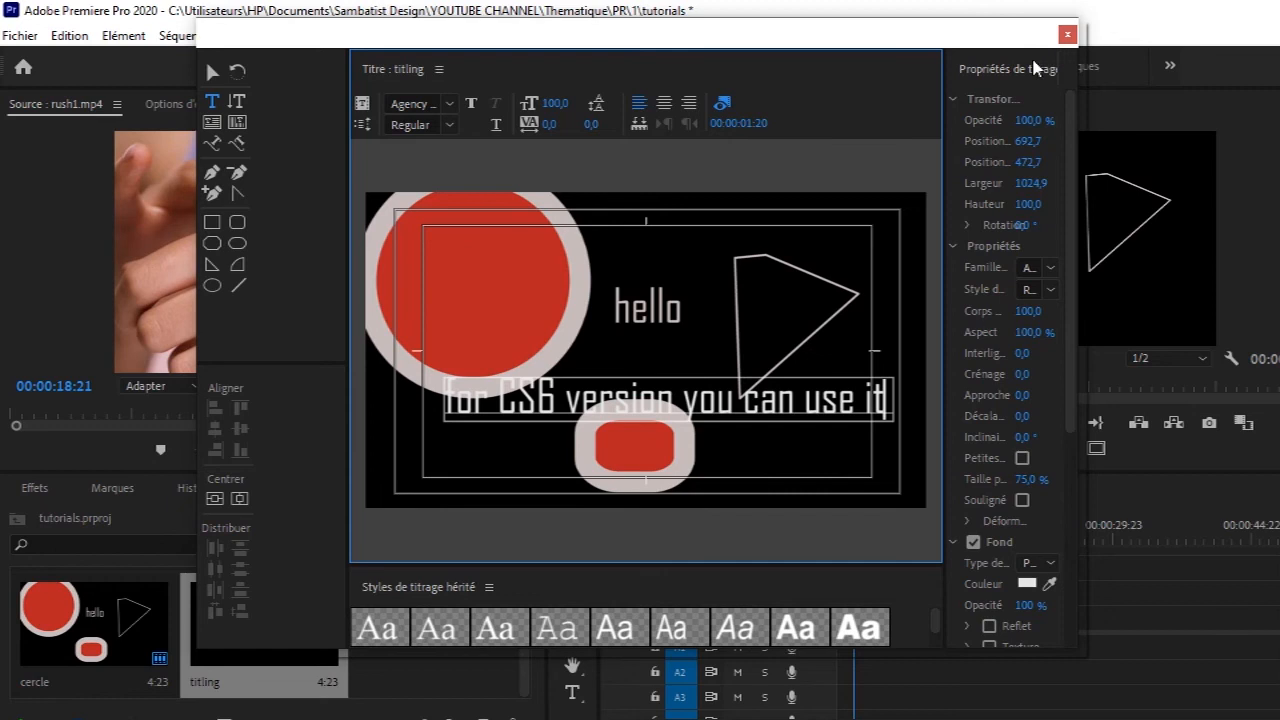
key(Return)
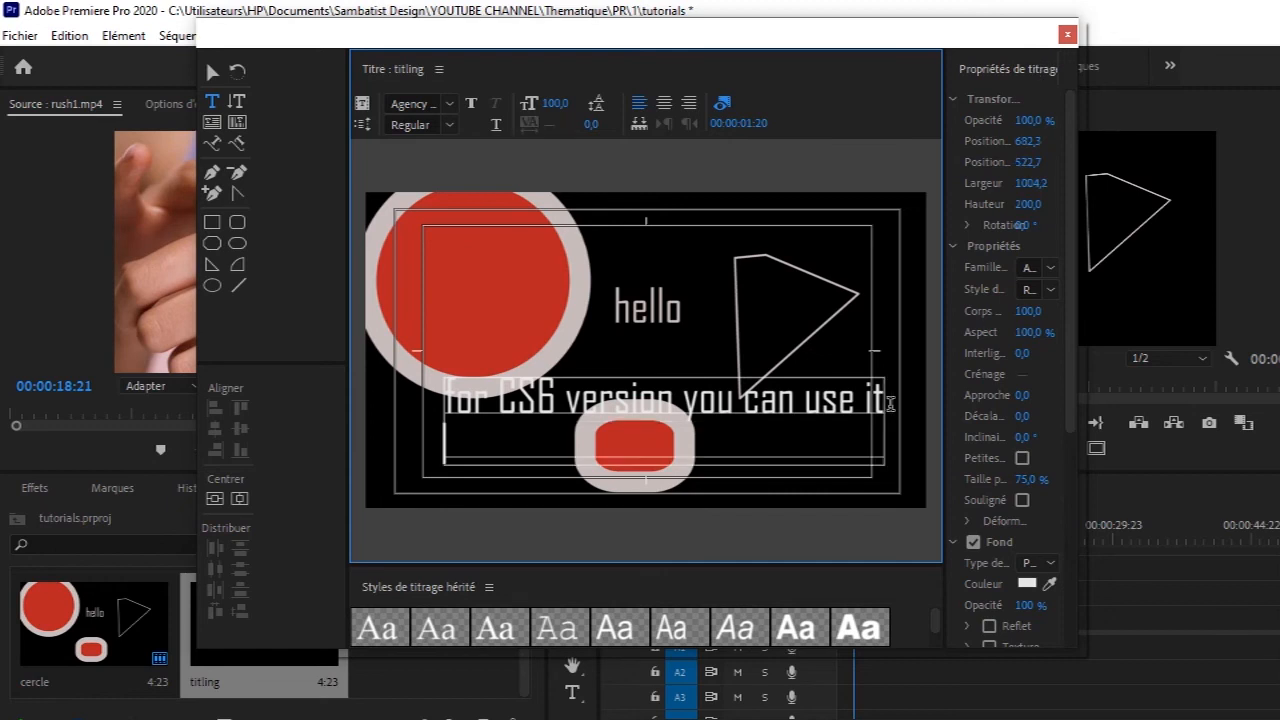
text(pour les versions cs6)
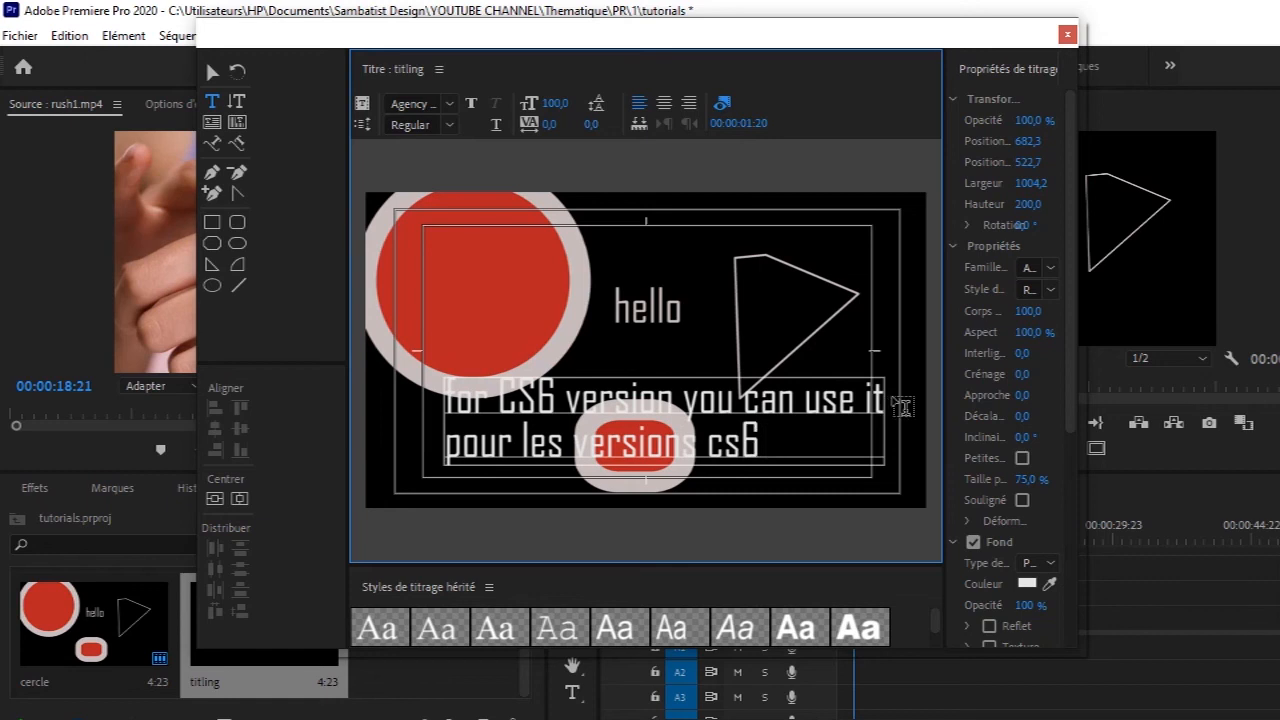
Close the title editor, place the titling title on V1 past the cercle clip, and move the playhead to 00:00:09:03.
click(1067, 34)
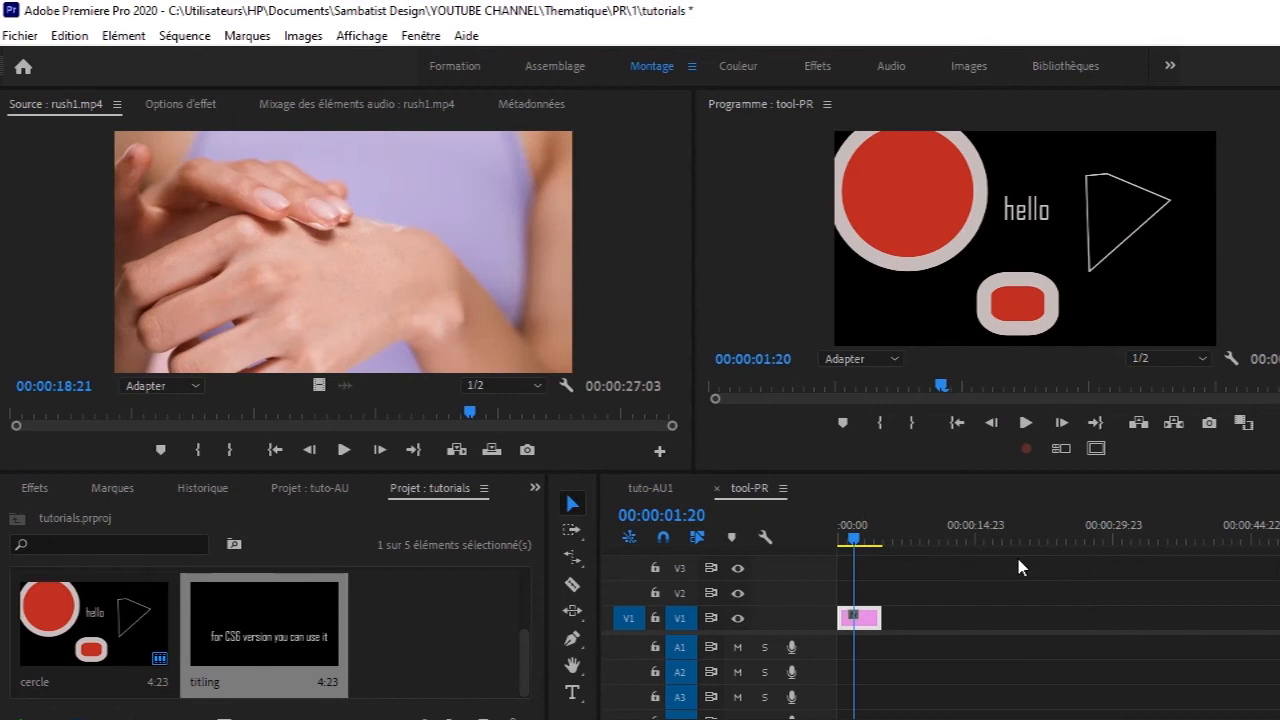
drag(855, 541, 914, 551)
drag(323, 672, 912, 628)
mouse_move(912, 538)
mouse_down()
mouse_move(940, 550)
mouse_move(920, 550)
mouse_up()
click(941, 628)
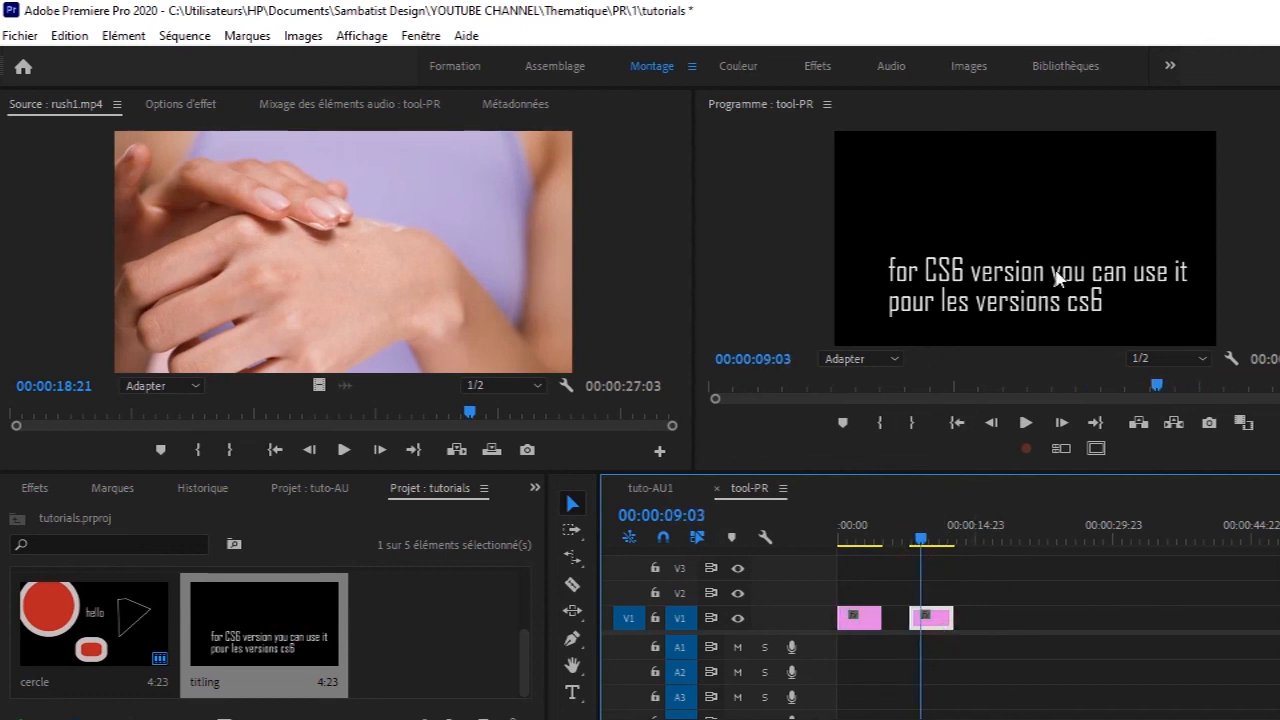
Reopen the titling clip from the timeline and set the fill colour of both text lines to red EA1313.
double_click(934, 626)
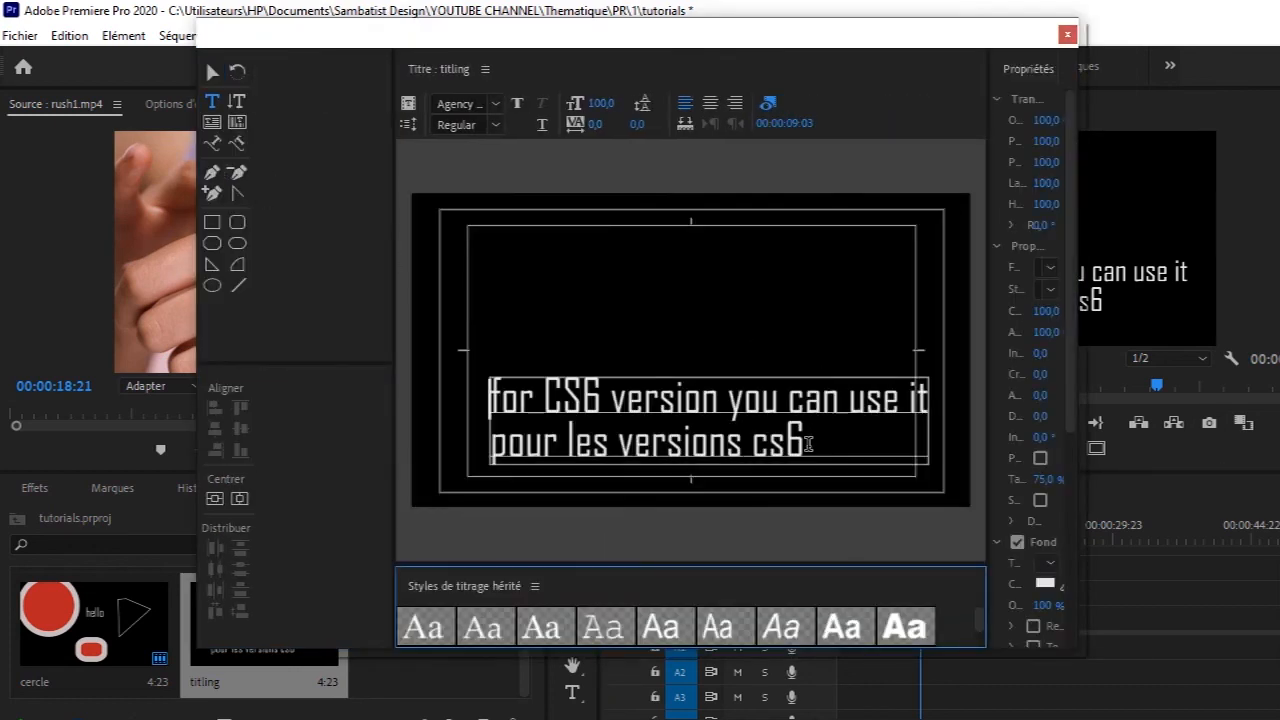
drag(805, 446, 272, 380)
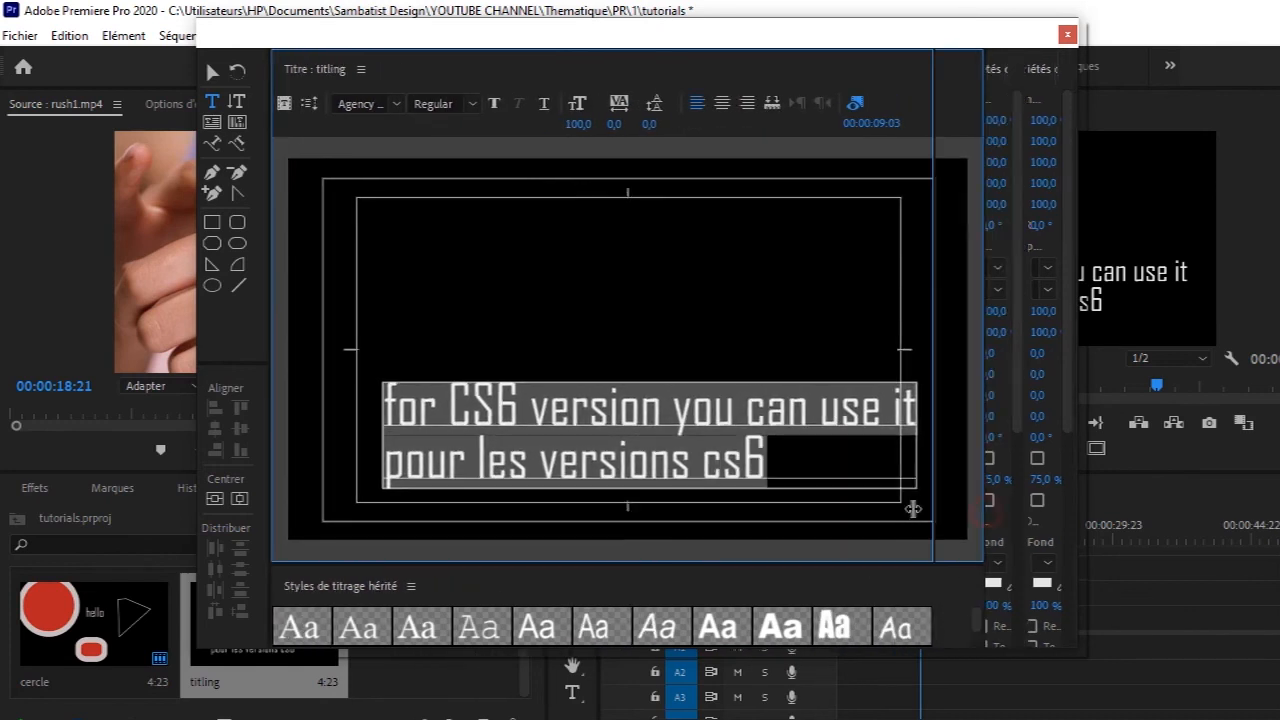
click(1012, 583)
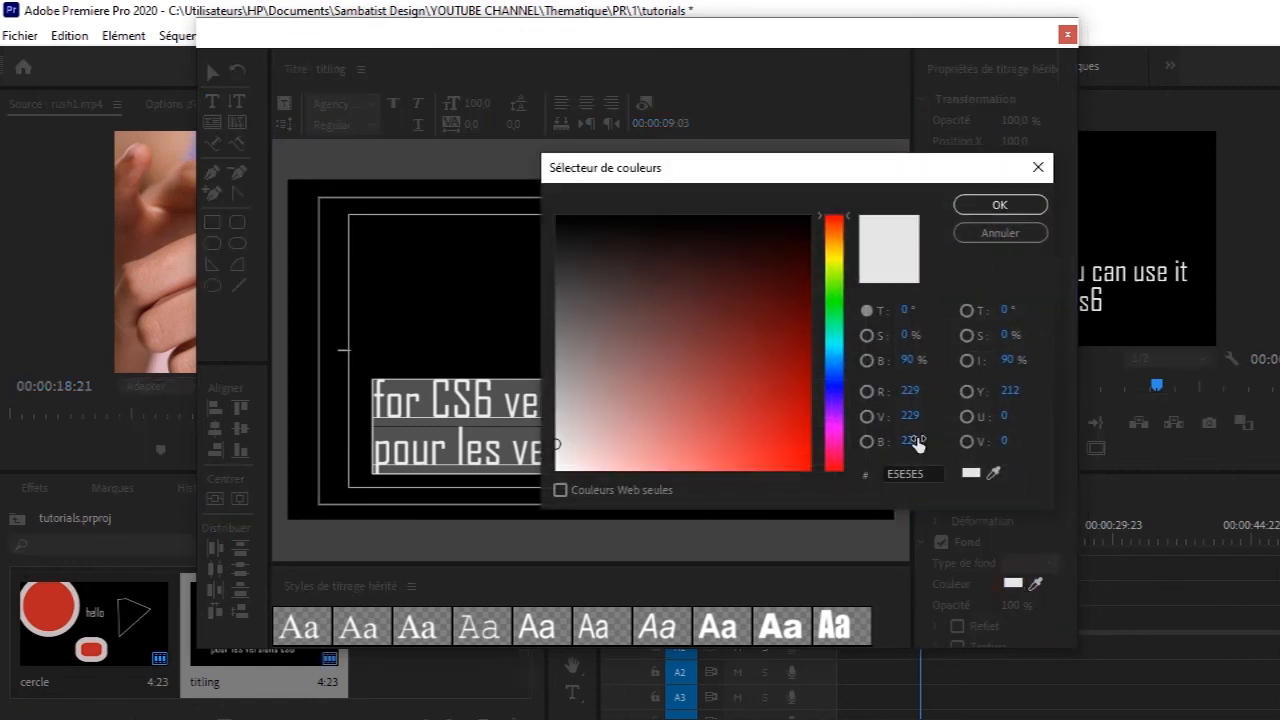
click(789, 449)
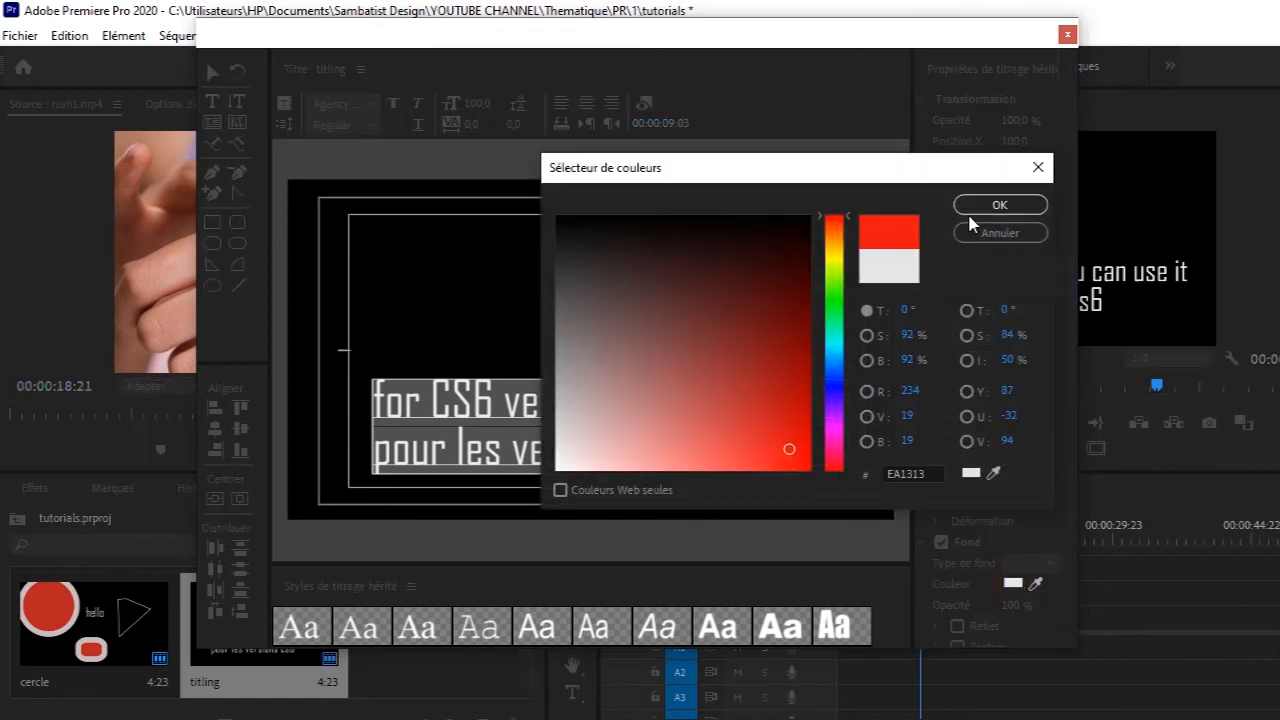
click(1000, 205)
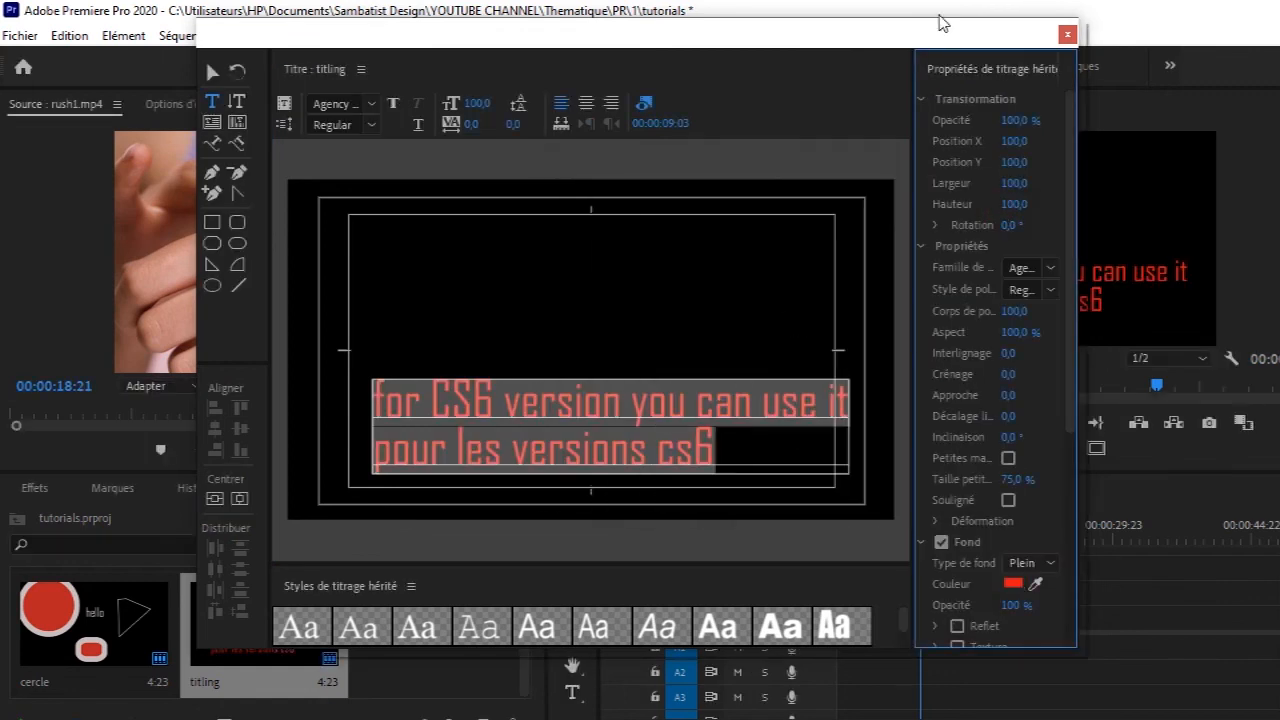
Move the title editor clear of the program preview, set the text's fill colour to yellow E5DD0D, and close the editor.
drag(928, 42, 714, 55)
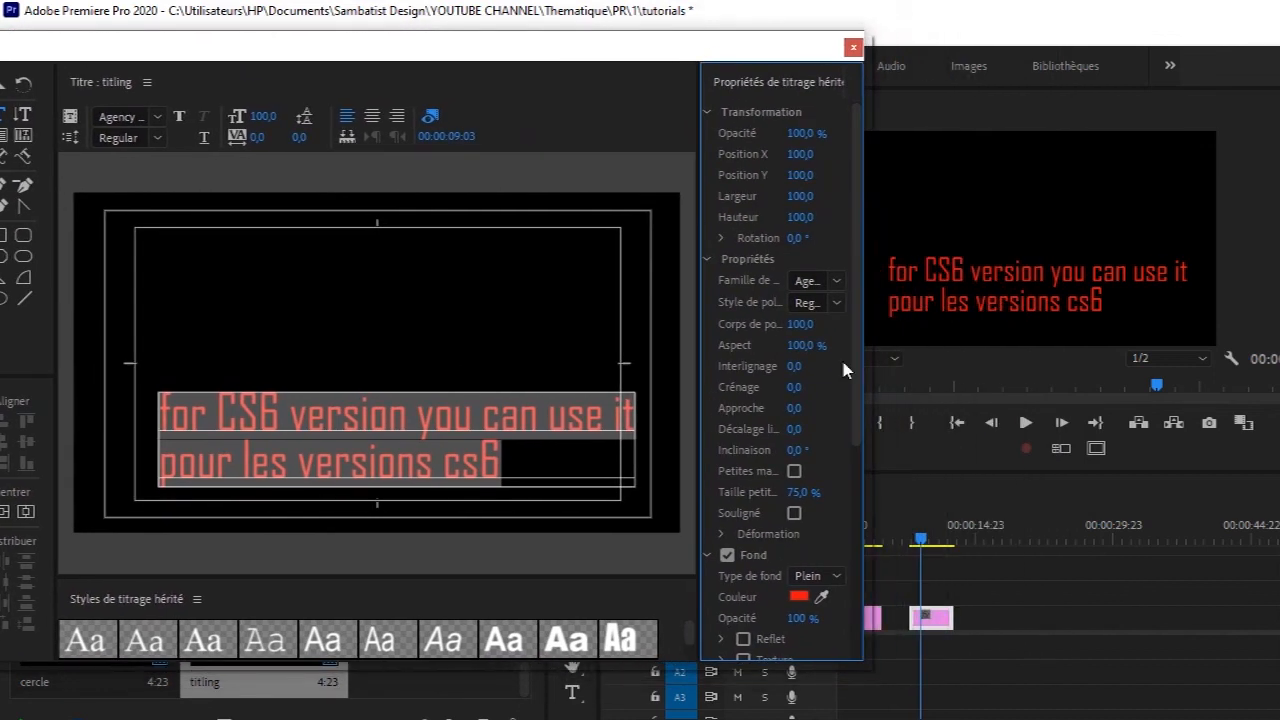
click(800, 598)
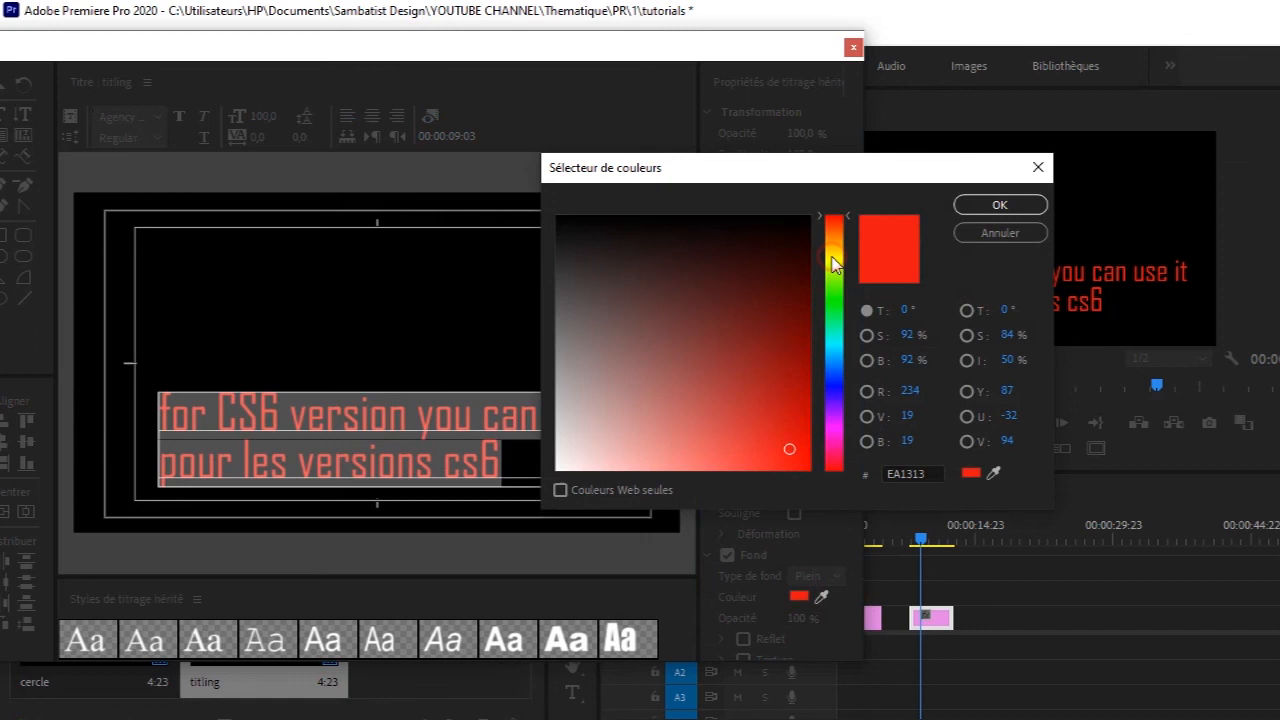
click(833, 260)
click(796, 444)
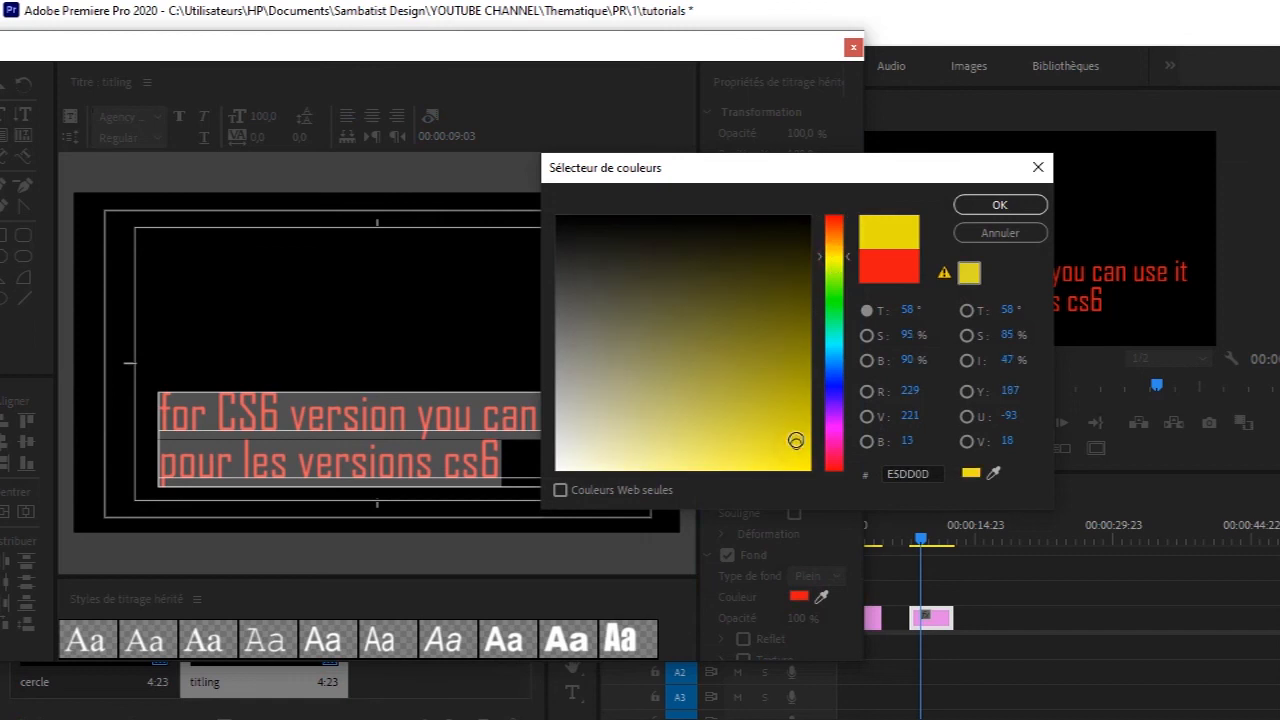
click(1004, 203)
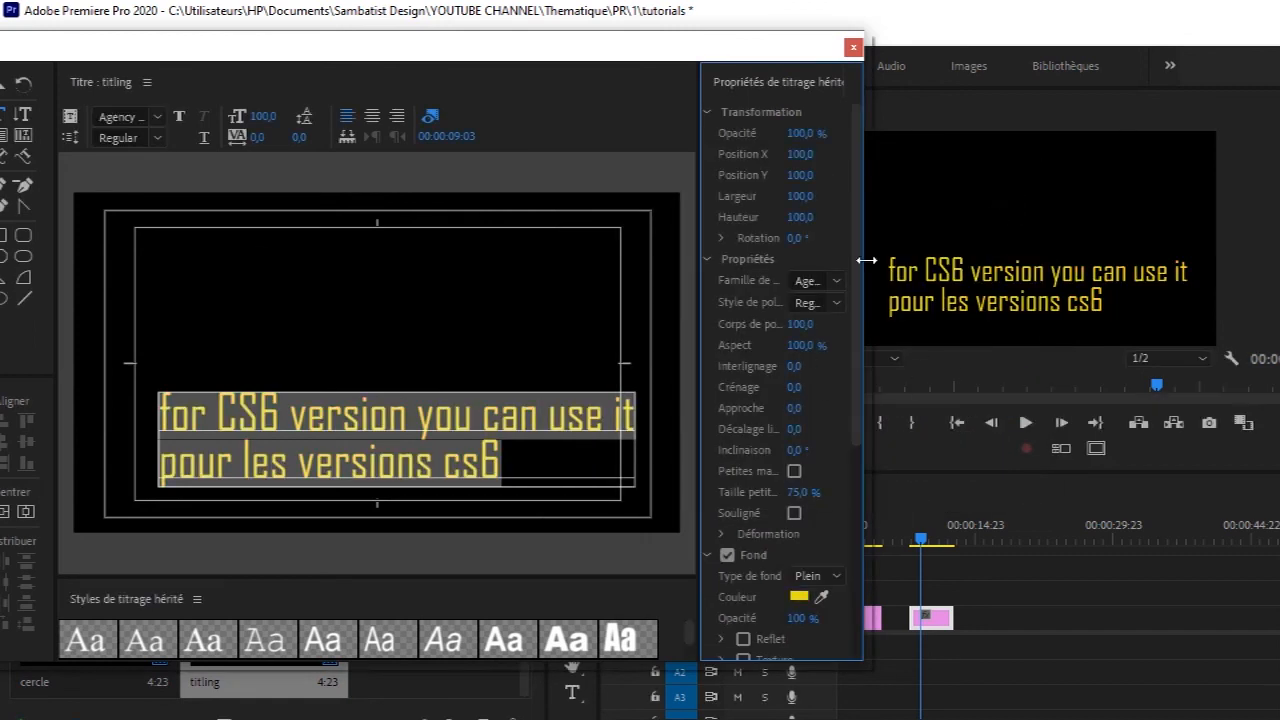
click(852, 50)
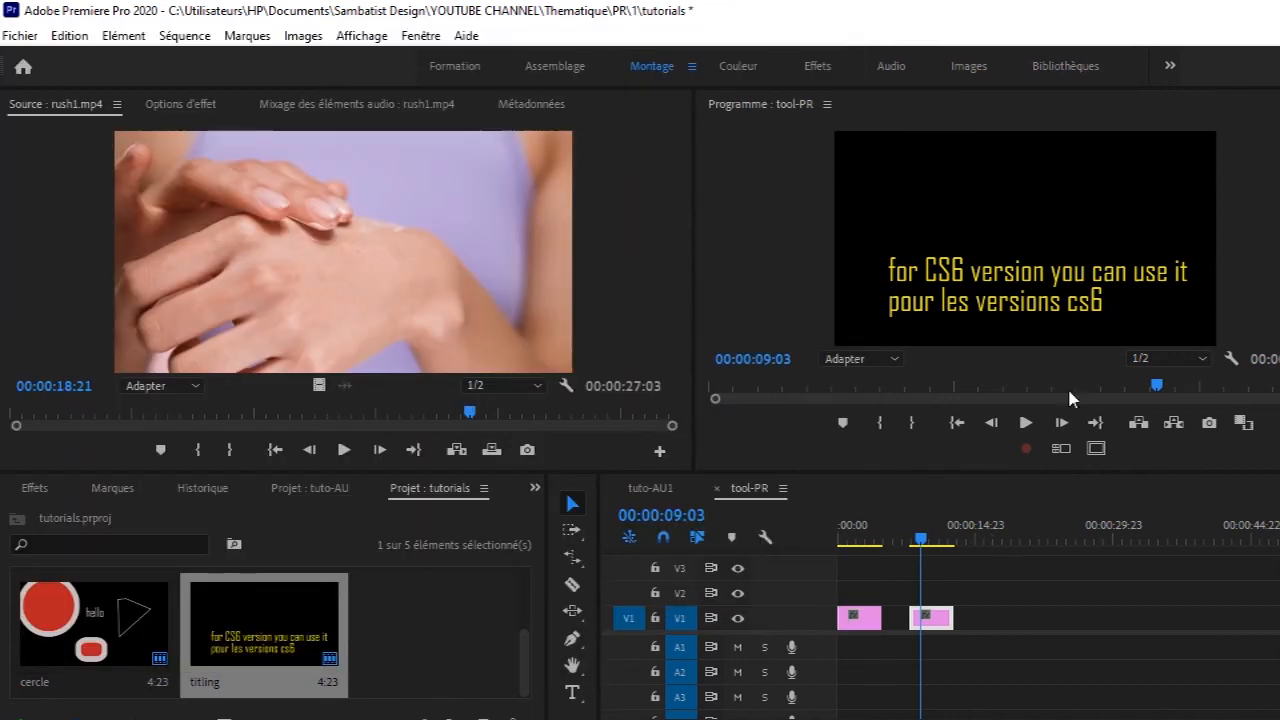
Reopen the titling clip, widen the title properties area, and add an inner stroke to the text.
double_click(938, 624)
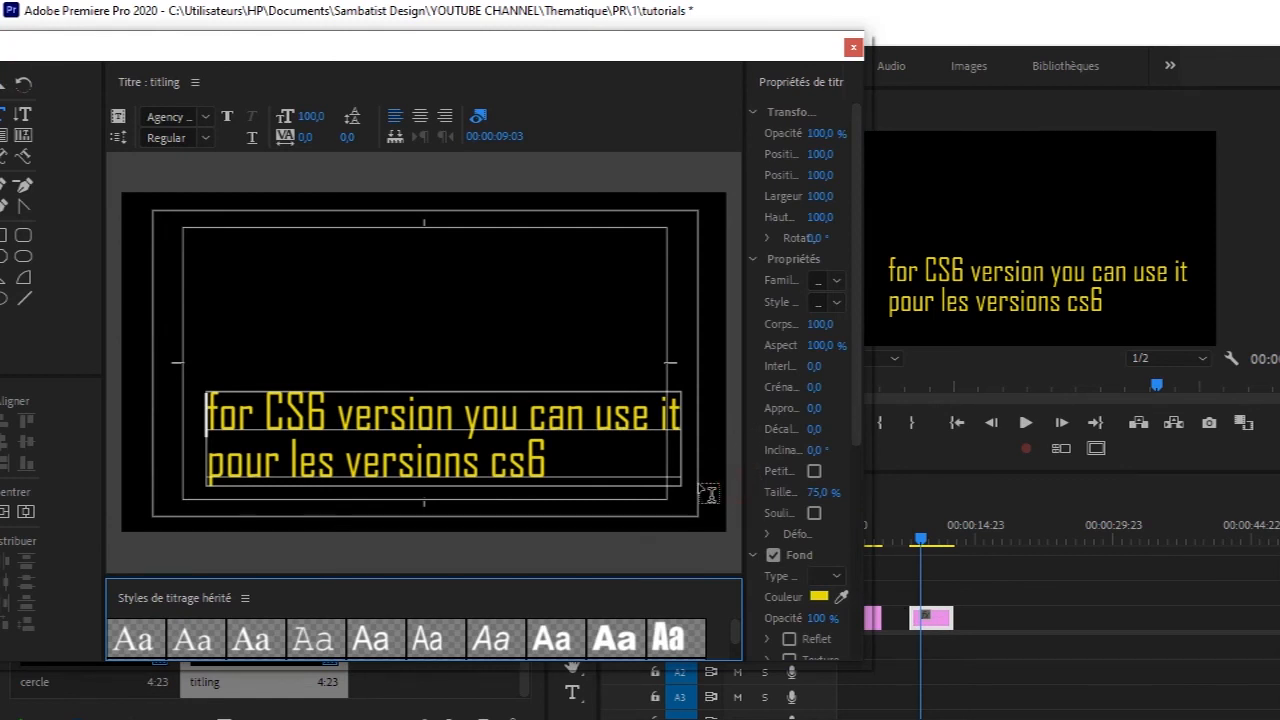
drag(748, 467, 669, 466)
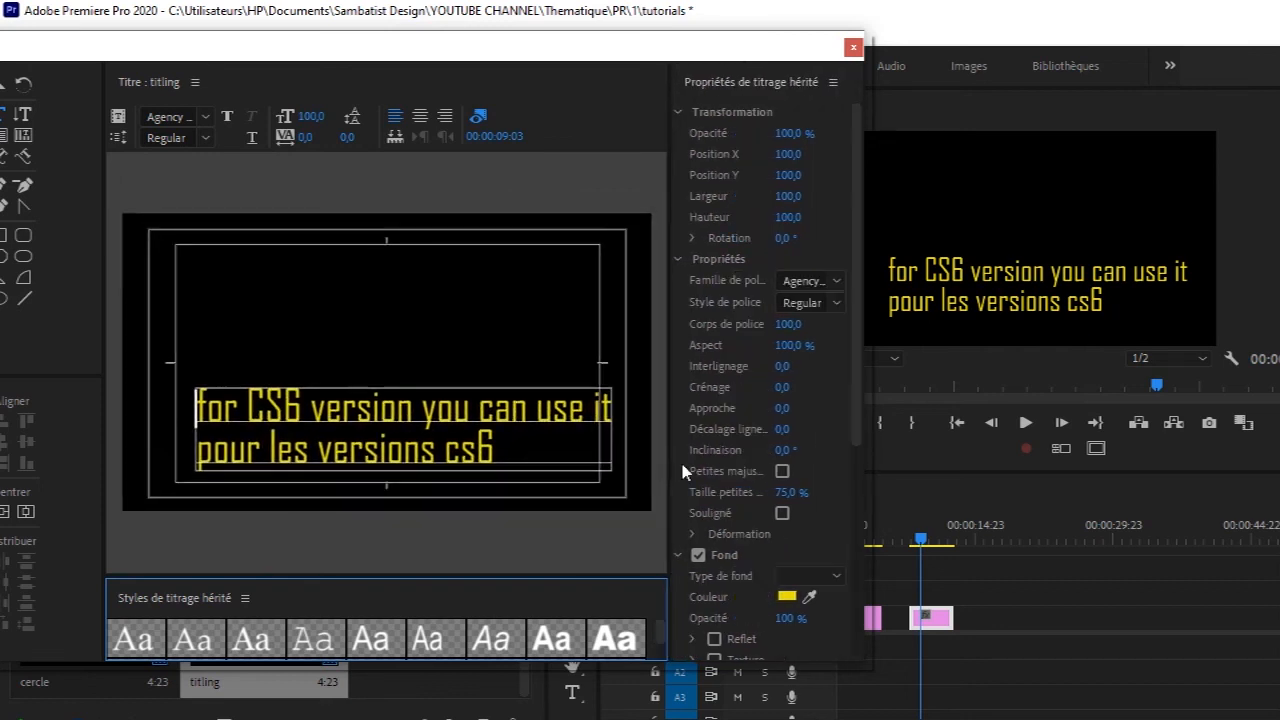
drag(851, 401, 852, 486)
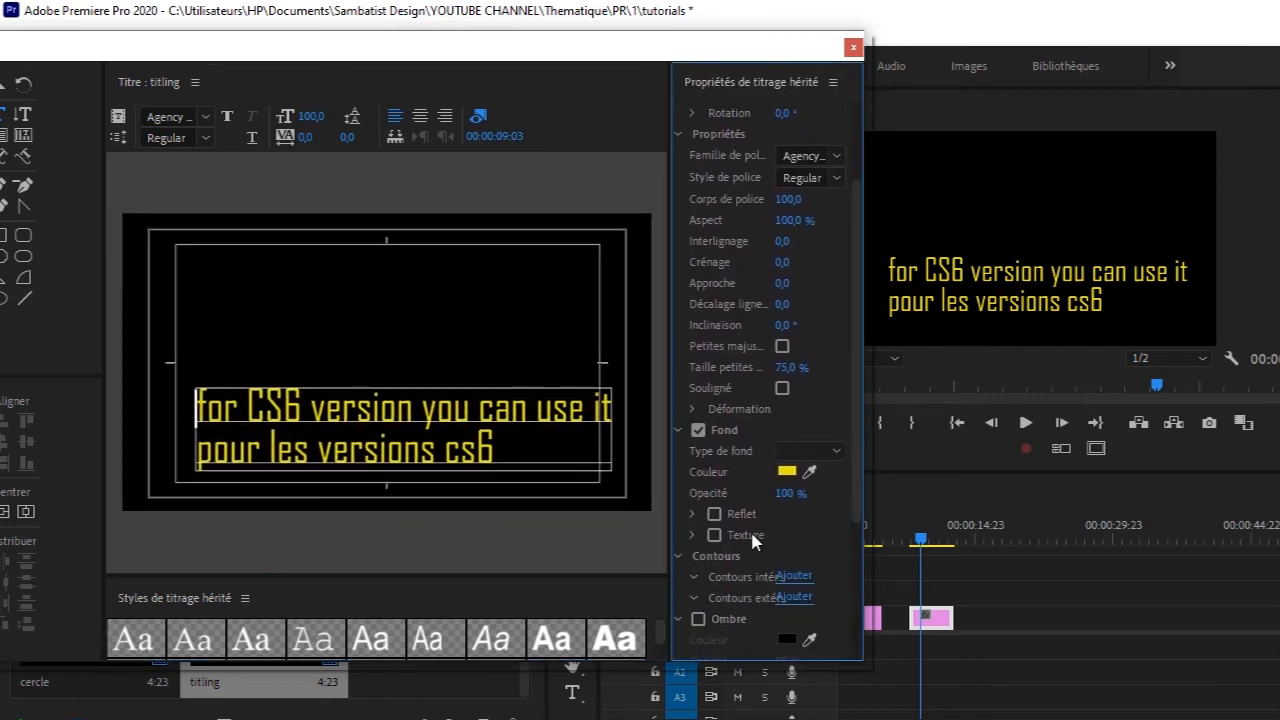
click(779, 577)
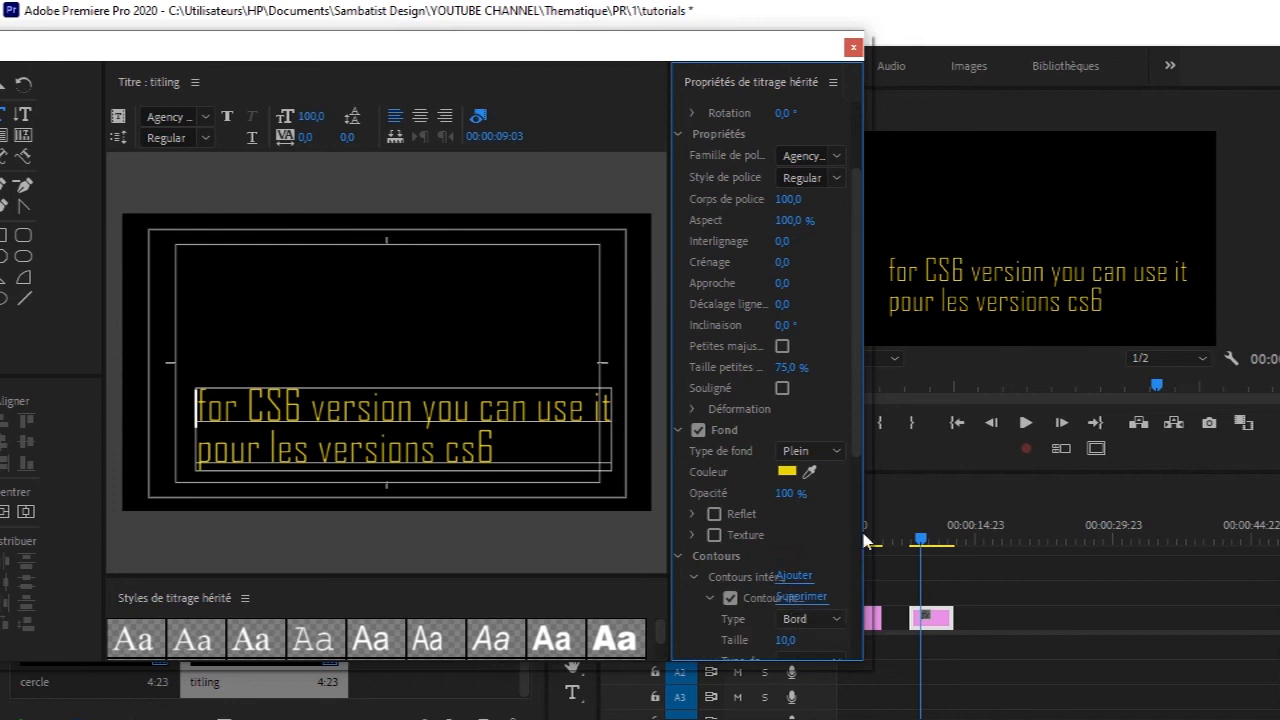
drag(855, 420, 855, 552)
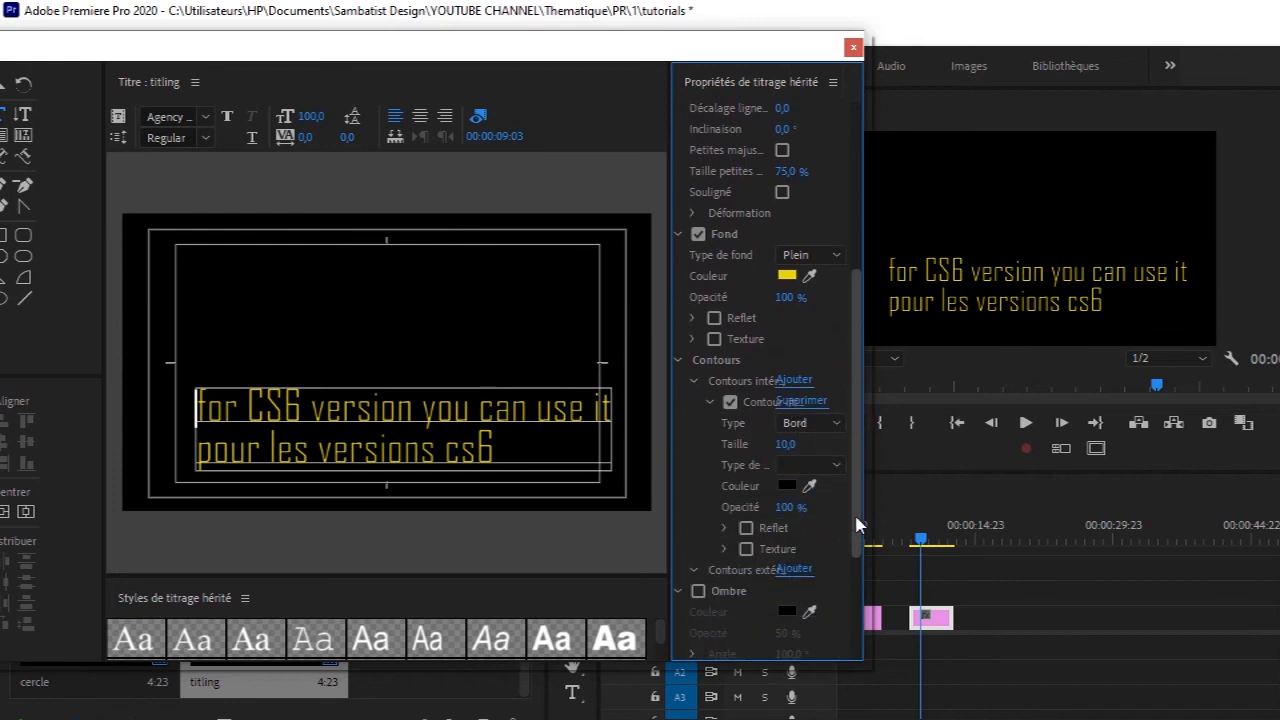
Set the inner stroke's colour to F1E3E3 and its size to 0, and close the title editor.
click(788, 487)
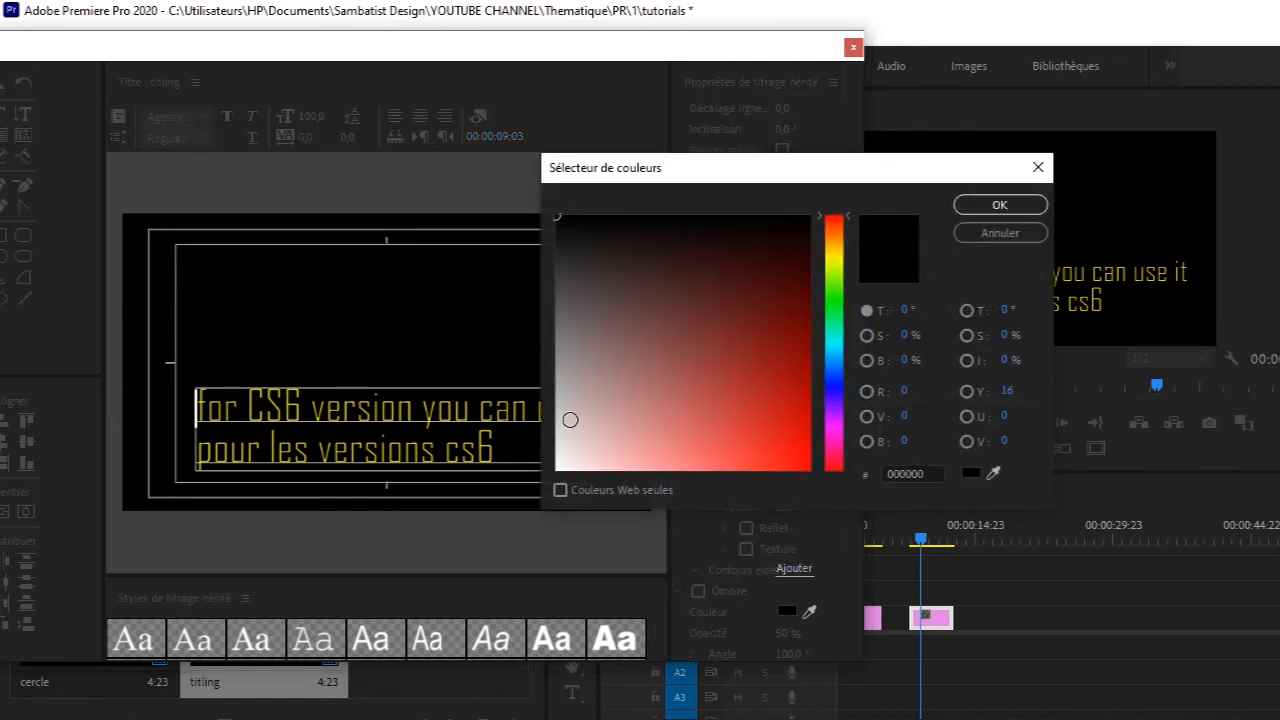
click(570, 456)
click(1000, 204)
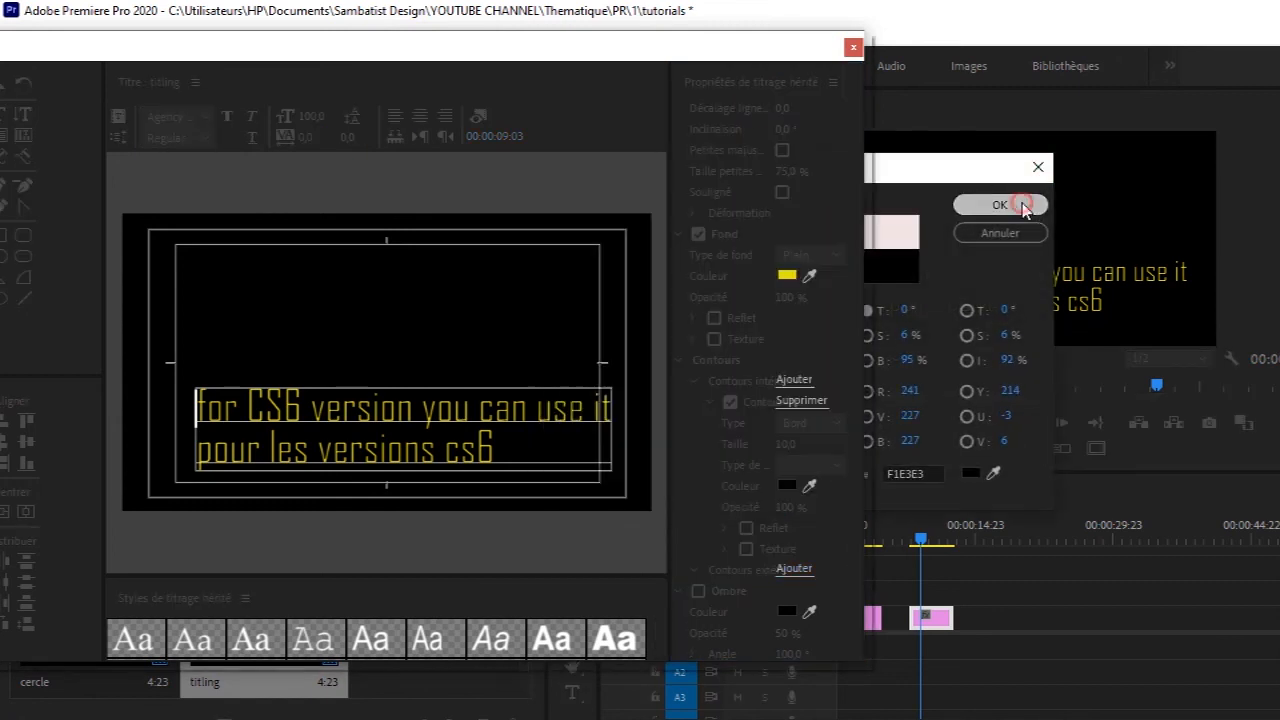
drag(785, 444, 737, 444)
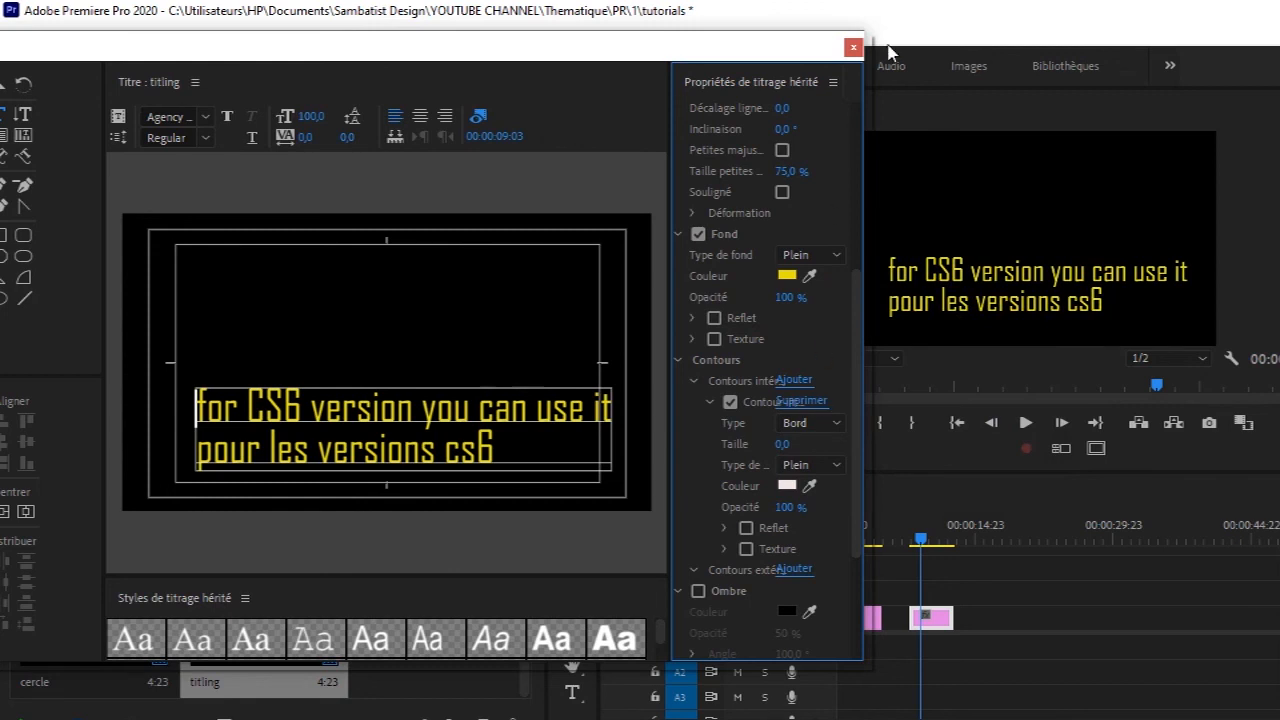
click(854, 48)
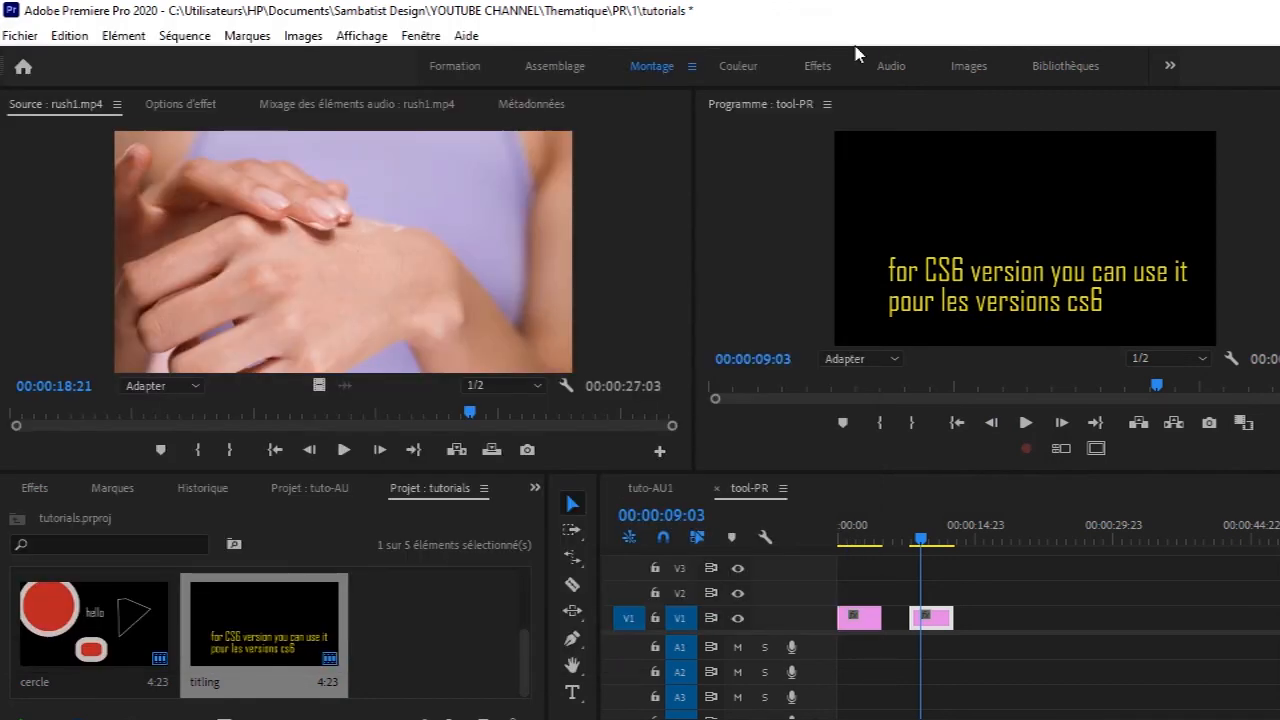